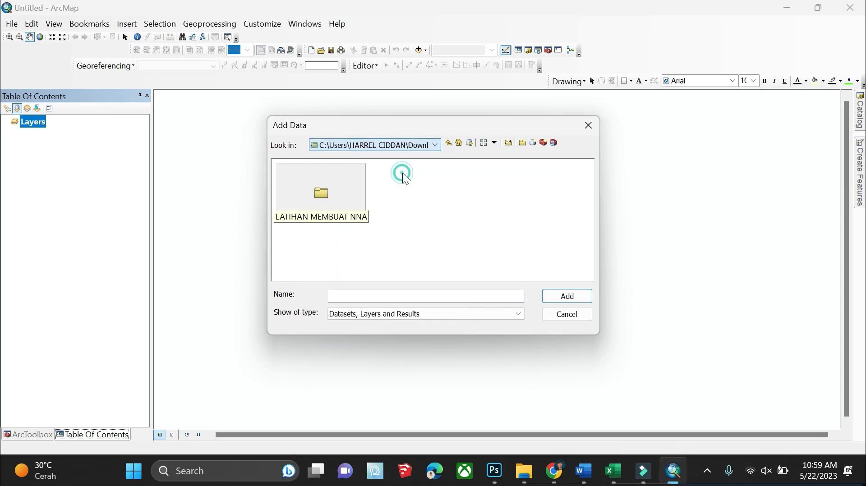
Add faskes_sda.shp and kecamatan.shp from the LATIHAN MEMBUAT NNA folder, then show ArcToolbox
{"action": "double_click", "coordinate": [354, 201]}
{"action": "left_click", "coordinate": [354, 202]}
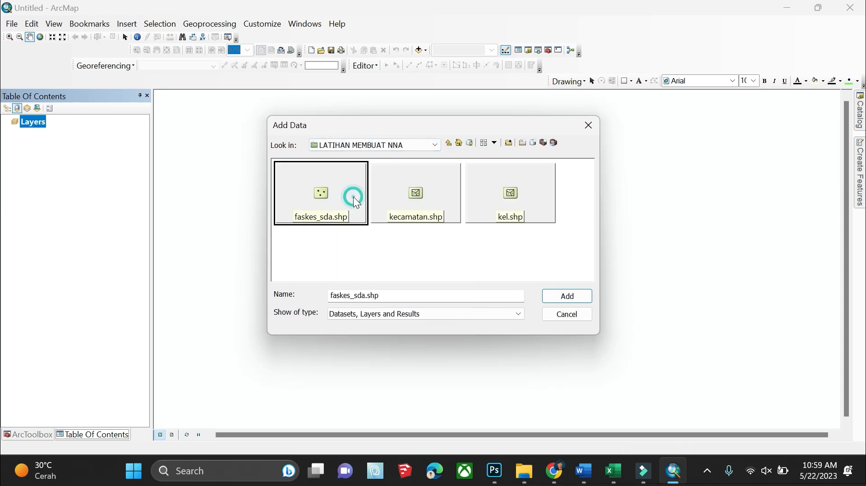
{"action": "left_click", "coordinate": [408, 202], "text": "ctrl"}
{"action": "left_click", "coordinate": [548, 294]}
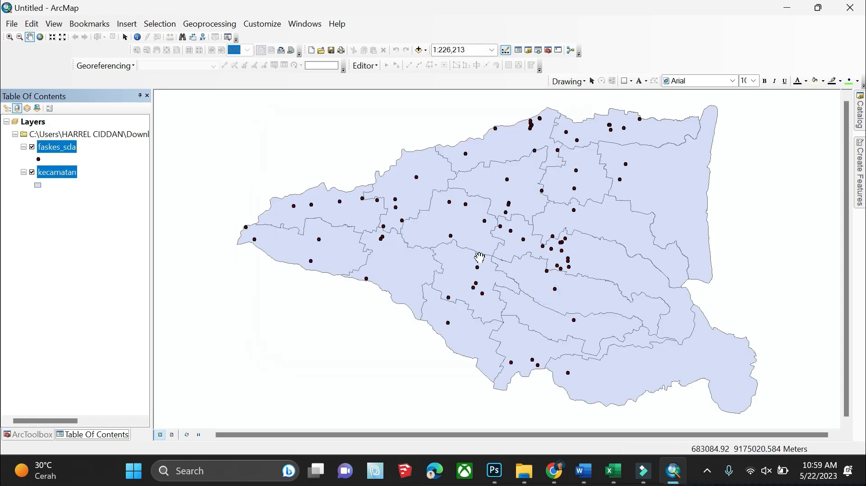
{"action": "left_click", "coordinate": [28, 435]}
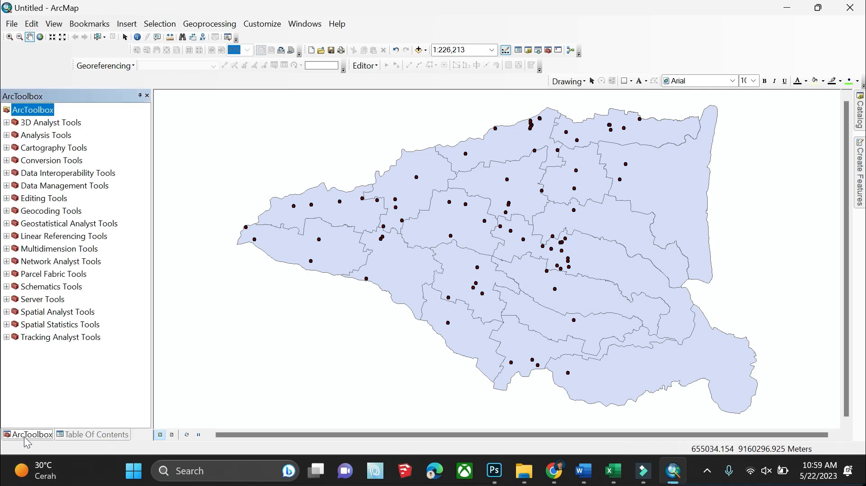
Open the Project tool under Data Management Tools > Projections and Transformations
{"action": "left_click", "coordinate": [7, 186]}
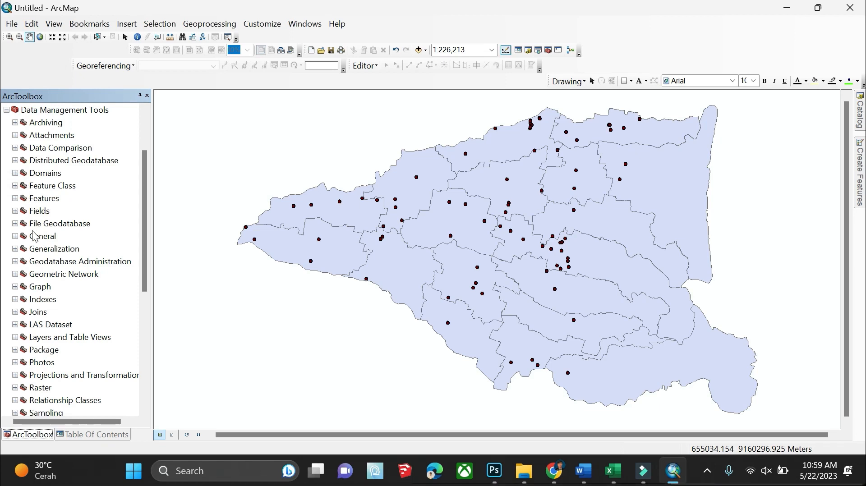
{"action": "scroll", "coordinate": [35, 235], "scroll_direction": "down", "scroll_amount": 3}
{"action": "left_click", "coordinate": [16, 261]}
{"action": "scroll", "coordinate": [36, 266], "scroll_direction": "down", "scroll_amount": 3}
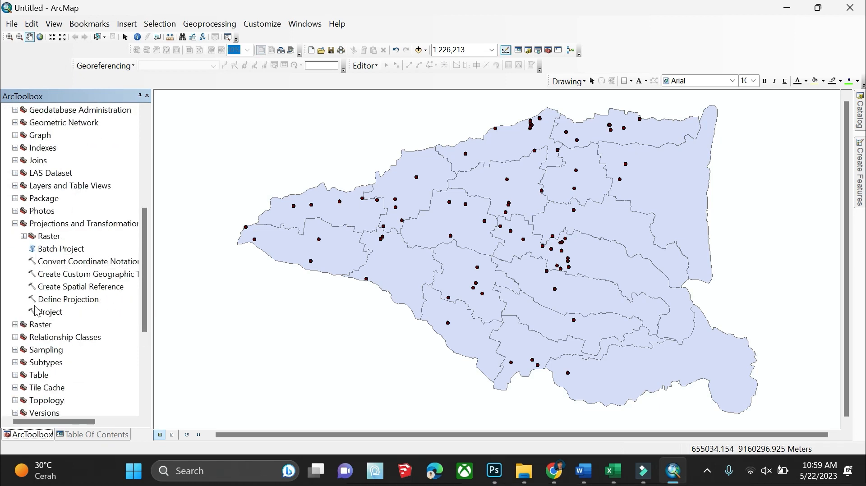
{"action": "double_click", "coordinate": [49, 312]}
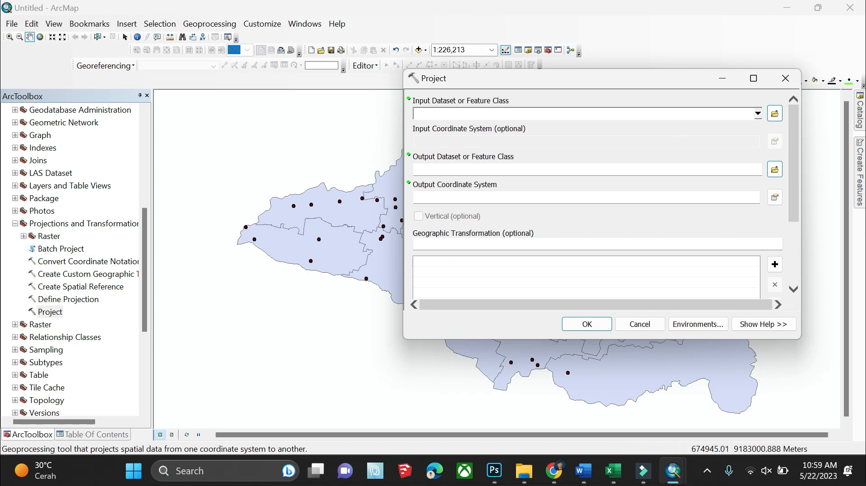
Use faskes_sda.shp as the input, keeping the default output faskes_sda_Project
{"action": "left_click", "coordinate": [774, 113]}
{"action": "left_click", "coordinate": [469, 189]}
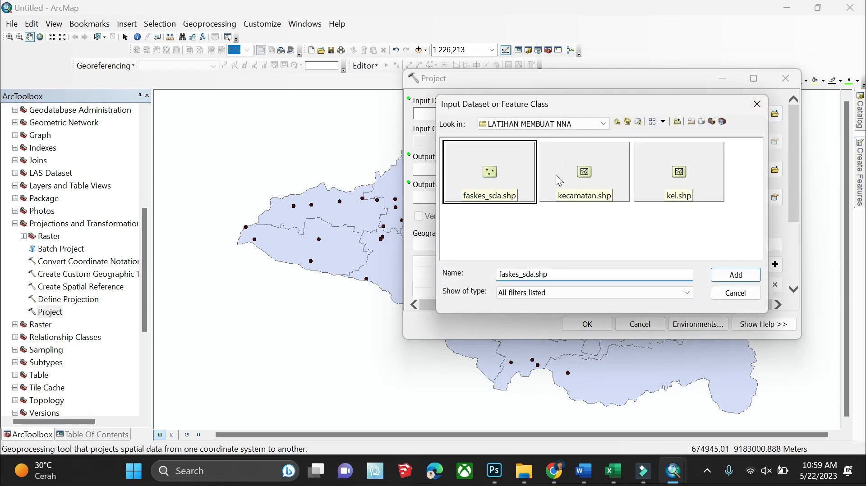
{"action": "left_click", "coordinate": [558, 180]}
{"action": "left_click", "coordinate": [471, 178]}
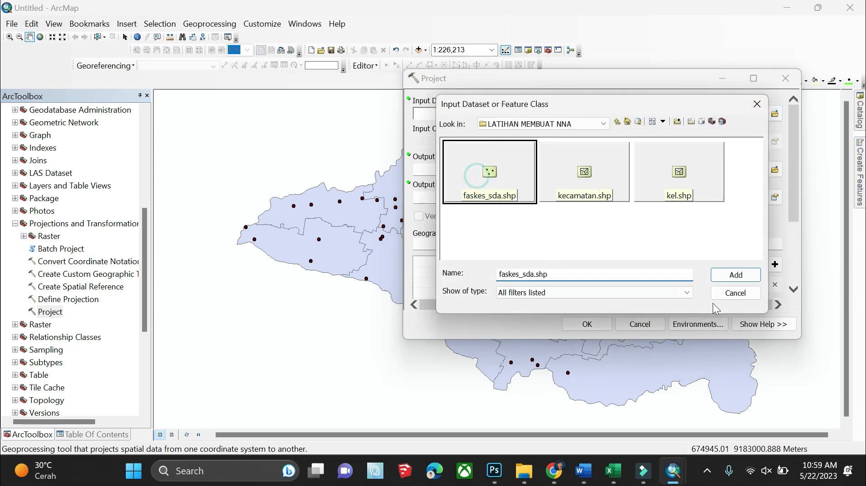
{"action": "left_click", "coordinate": [732, 276]}
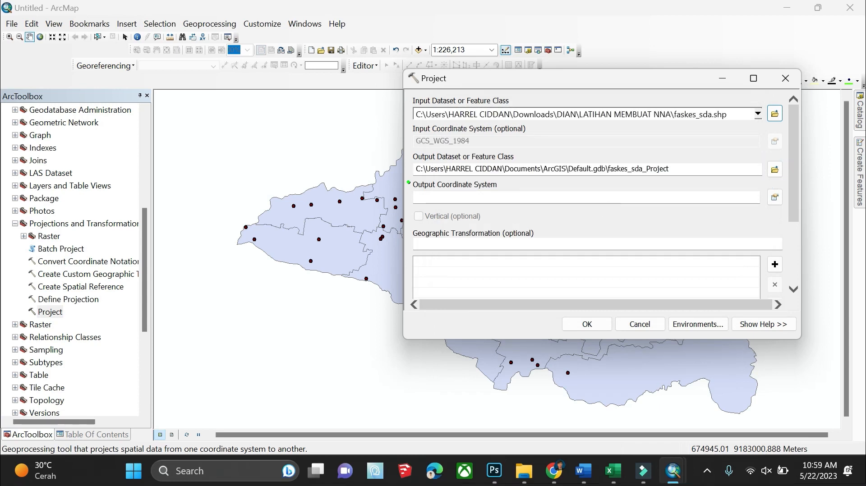
{"action": "left_click", "coordinate": [774, 170]}
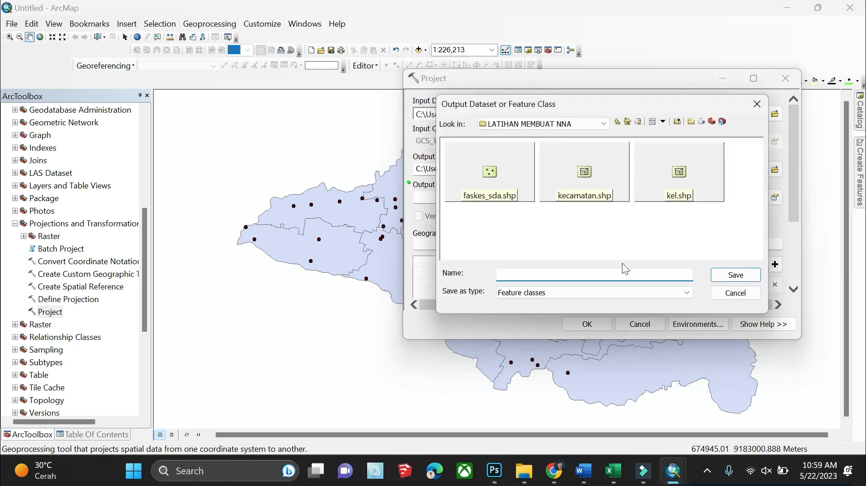
{"action": "left_click", "coordinate": [755, 105]}
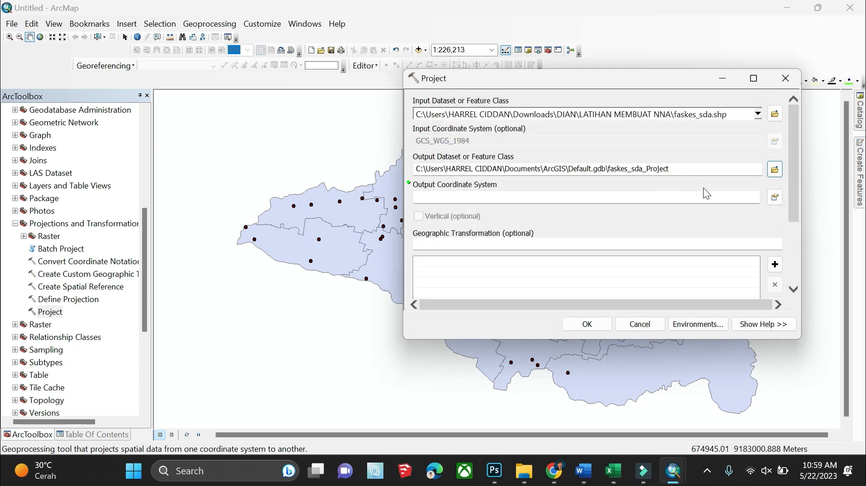
{"action": "left_click", "coordinate": [775, 197]}
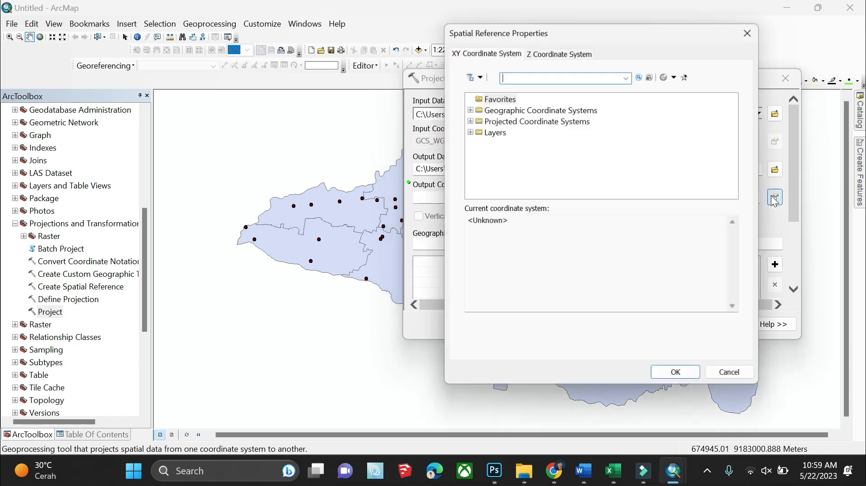
Choose WGS 1984 UTM Zone 49S under Projected > UTM > WGS 1984 > Southern Hemisphere
{"action": "left_click", "coordinate": [469, 119]}
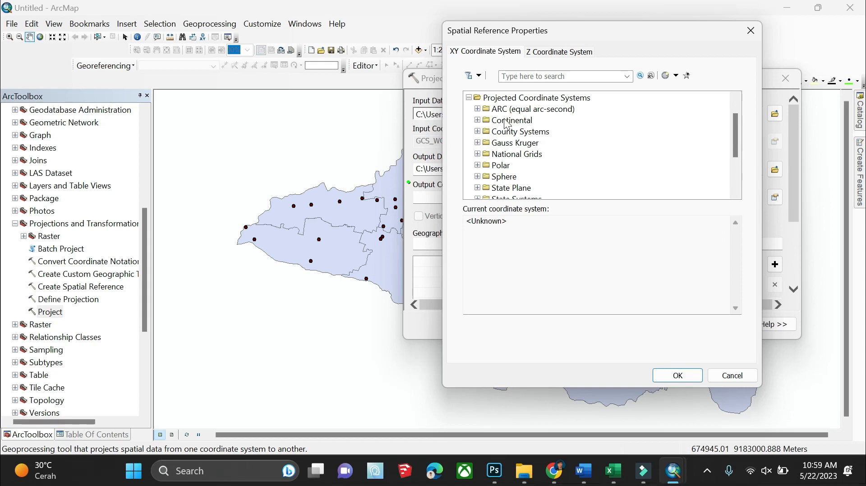
{"action": "scroll", "coordinate": [499, 144], "scroll_direction": "down", "scroll_amount": 2}
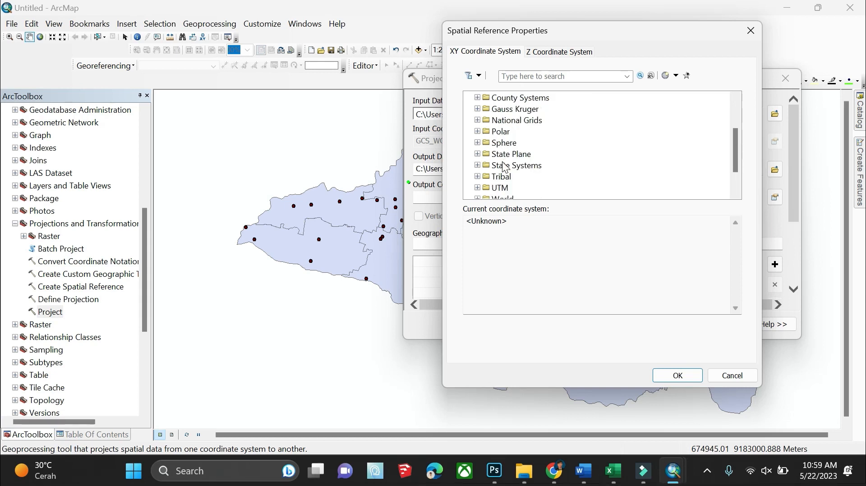
{"action": "left_click", "coordinate": [476, 154]}
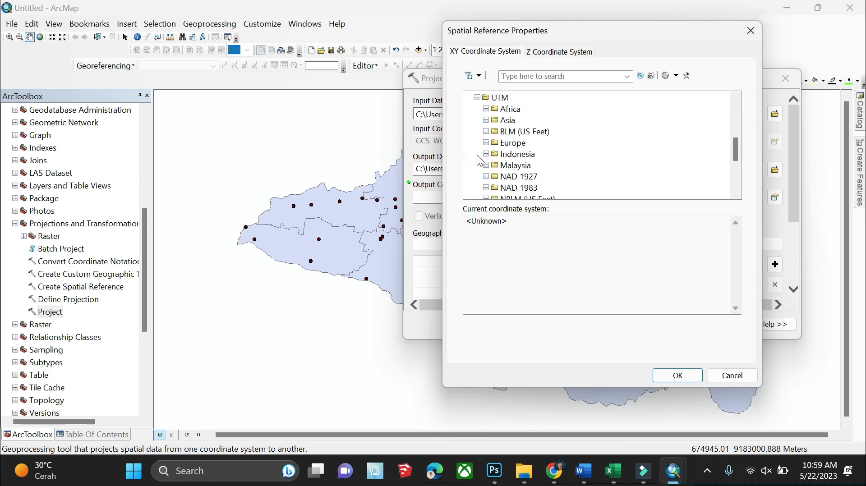
{"action": "scroll", "coordinate": [491, 163], "scroll_direction": "down", "scroll_amount": 4}
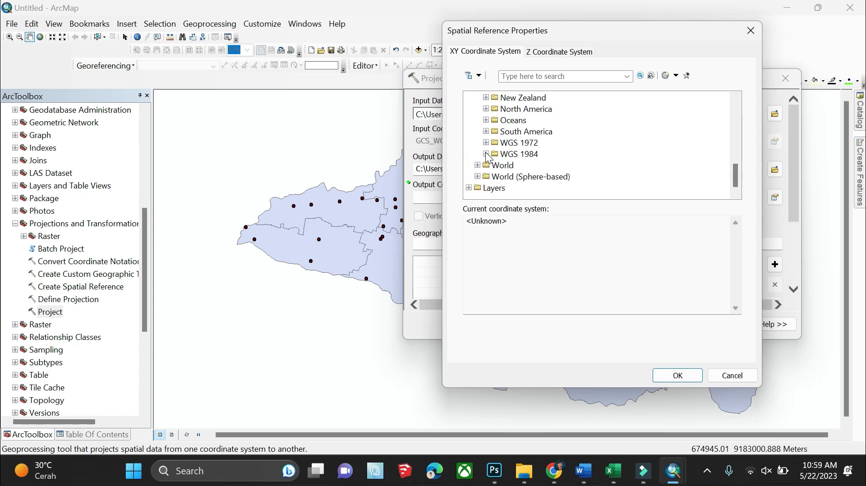
{"action": "left_click", "coordinate": [486, 155]}
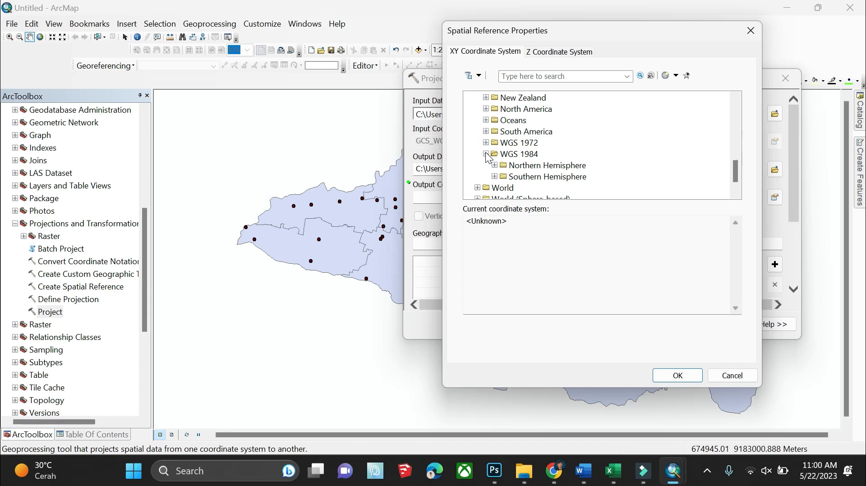
{"action": "left_click", "coordinate": [494, 177]}
{"action": "scroll", "coordinate": [504, 174], "scroll_direction": "down", "scroll_amount": 4}
{"action": "right_click", "coordinate": [513, 170]}
{"action": "left_click", "coordinate": [505, 151]}
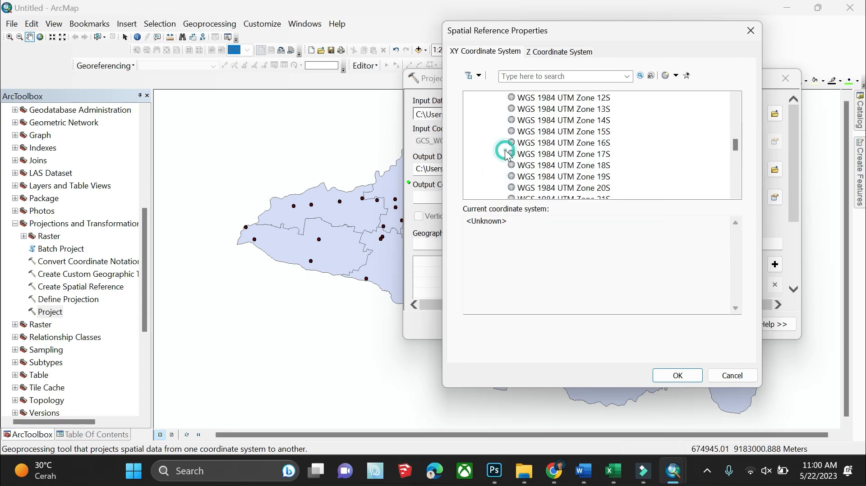
{"action": "scroll", "coordinate": [505, 150], "scroll_direction": "down", "scroll_amount": 7}
{"action": "scroll", "coordinate": [508, 156], "scroll_direction": "down", "scroll_amount": 3}
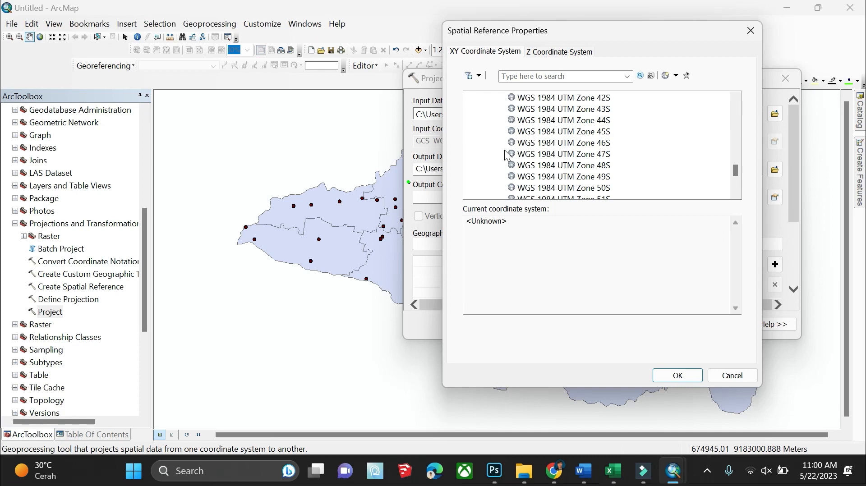
{"action": "left_click", "coordinate": [576, 179]}
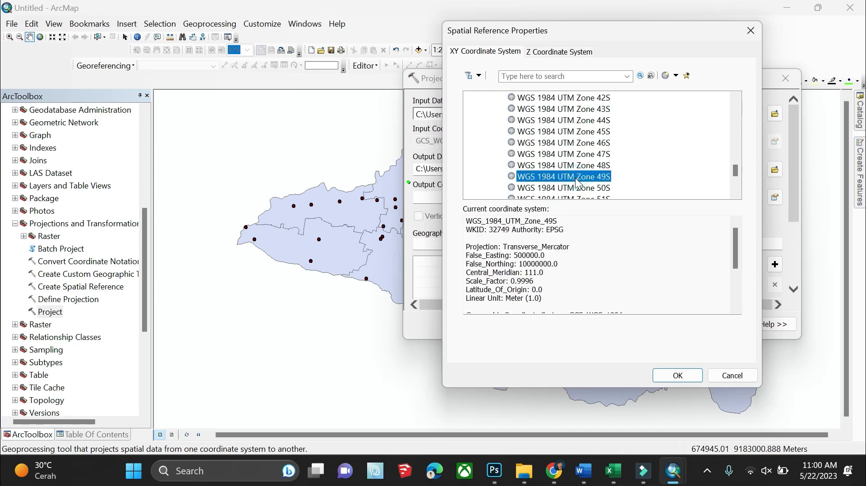
Confirm Zone 49S and run the projection to create faskes_sda_Project
{"action": "left_click", "coordinate": [678, 376]}
{"action": "scroll", "coordinate": [539, 203], "scroll_direction": "down", "scroll_amount": 2}
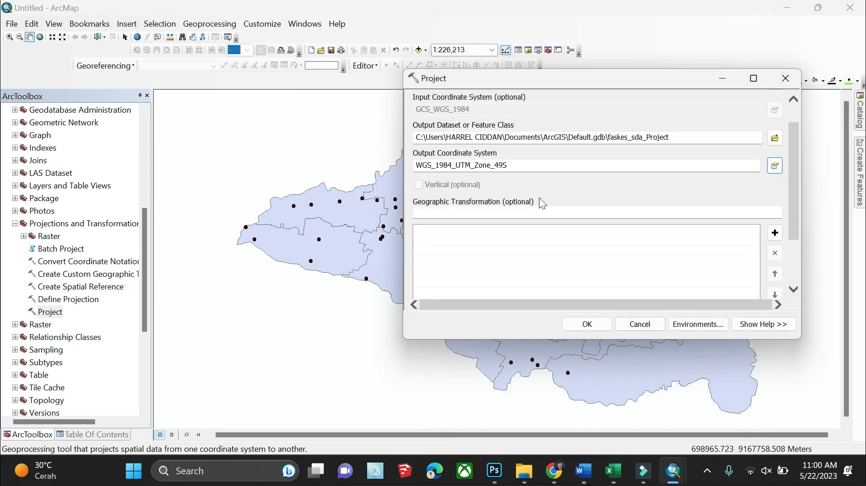
{"action": "scroll", "coordinate": [541, 203], "scroll_direction": "down", "scroll_amount": 1}
{"action": "left_click", "coordinate": [541, 189]}
{"action": "scroll", "coordinate": [582, 192], "scroll_direction": "down", "scroll_amount": 1}
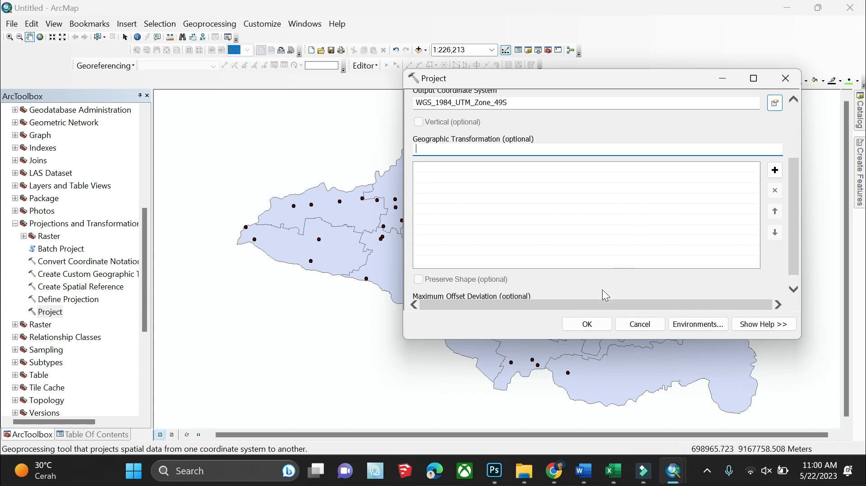
{"action": "left_click", "coordinate": [577, 323]}
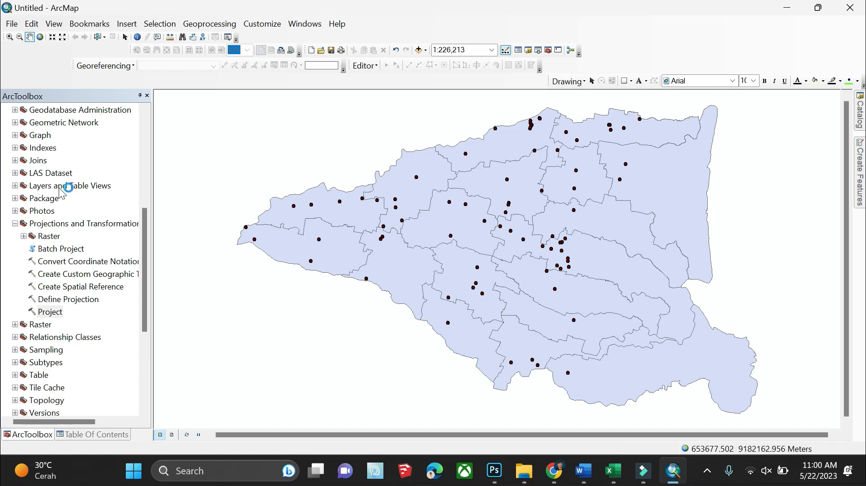
Open the Generate Near Table tool from Analysis Tools > Proximity
{"action": "scroll", "coordinate": [54, 185], "scroll_direction": "up", "scroll_amount": 6}
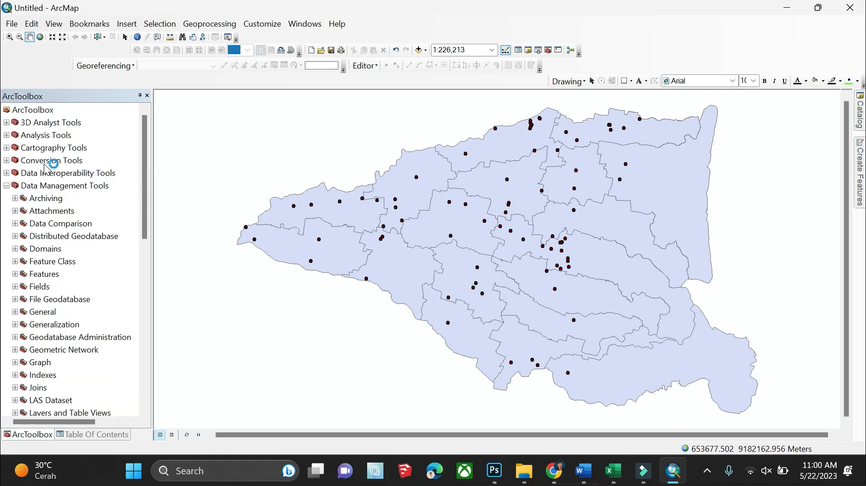
{"action": "left_click", "coordinate": [6, 135]}
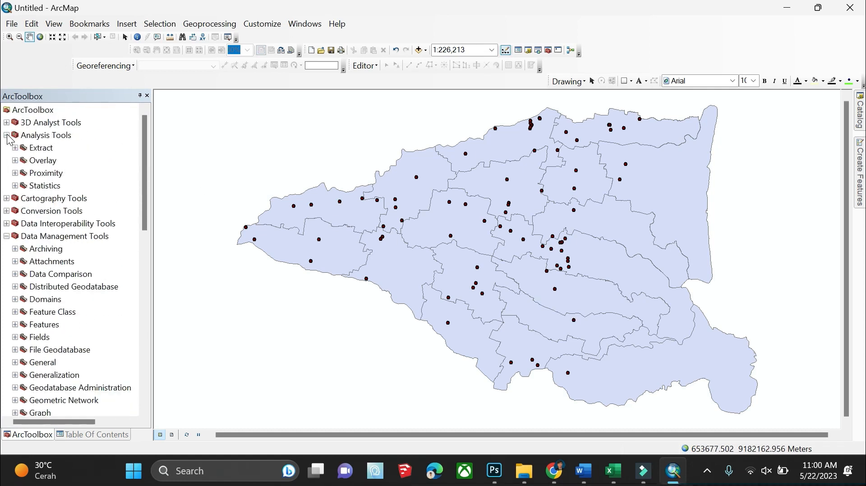
{"action": "left_click", "coordinate": [15, 173]}
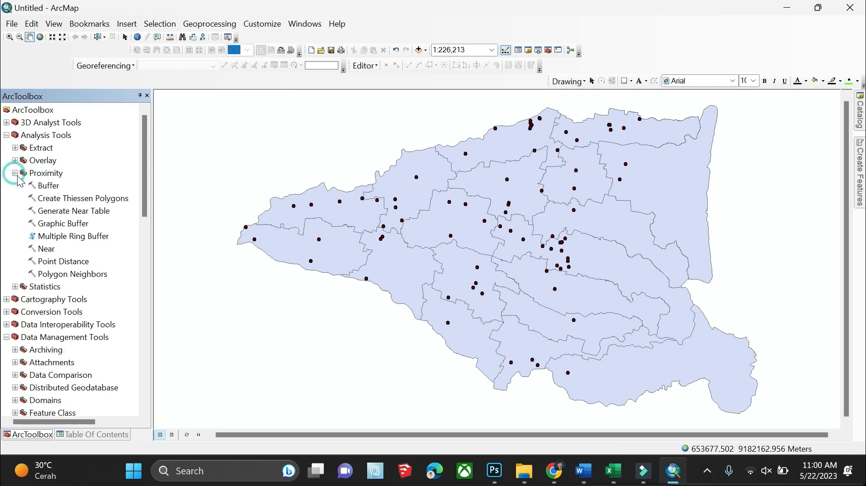
{"action": "double_click", "coordinate": [53, 210]}
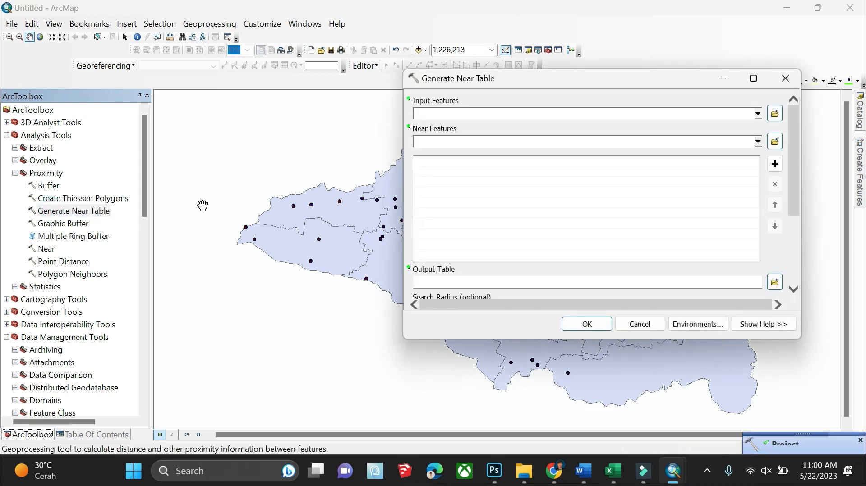
Use faskes_sda_Project as both input and near features, keeping the default output table
{"action": "left_click", "coordinate": [757, 113]}
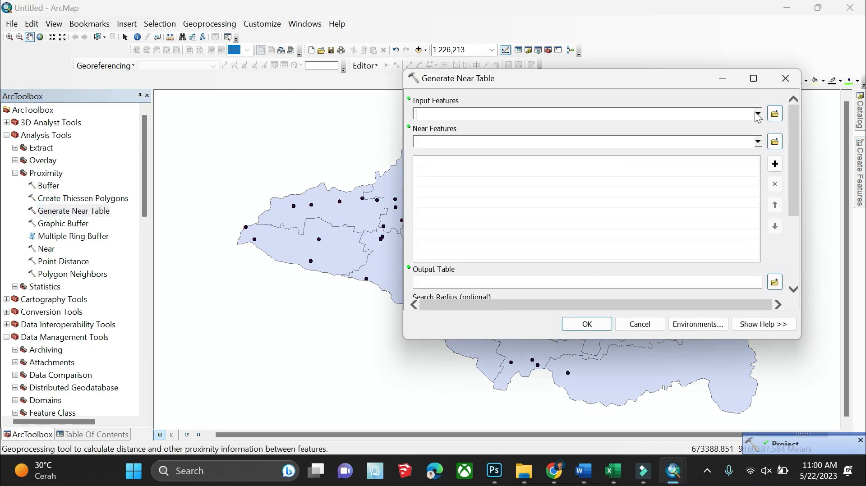
{"action": "left_click", "coordinate": [483, 127]}
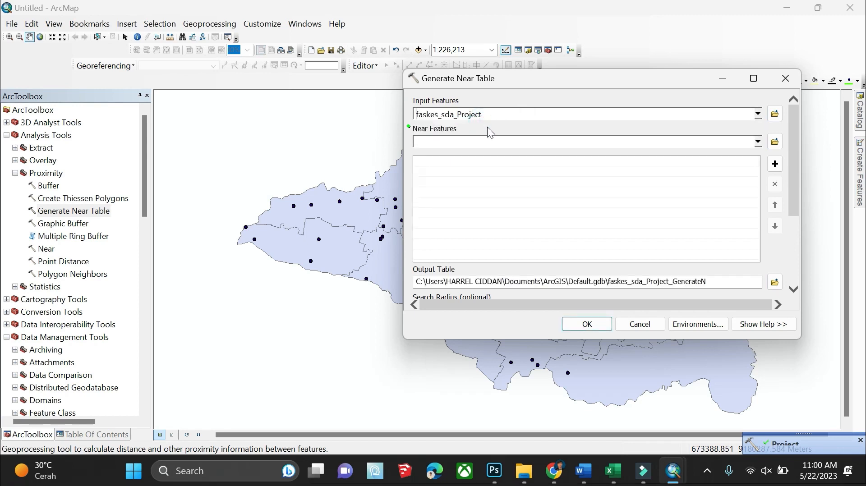
{"action": "left_click", "coordinate": [757, 142]}
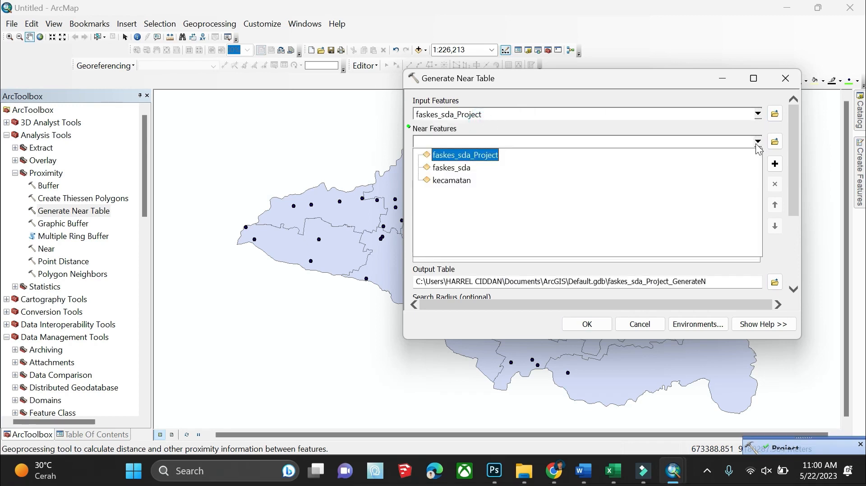
{"action": "left_click", "coordinate": [757, 142]}
{"action": "left_click", "coordinate": [757, 141]}
{"action": "left_click", "coordinate": [487, 156]}
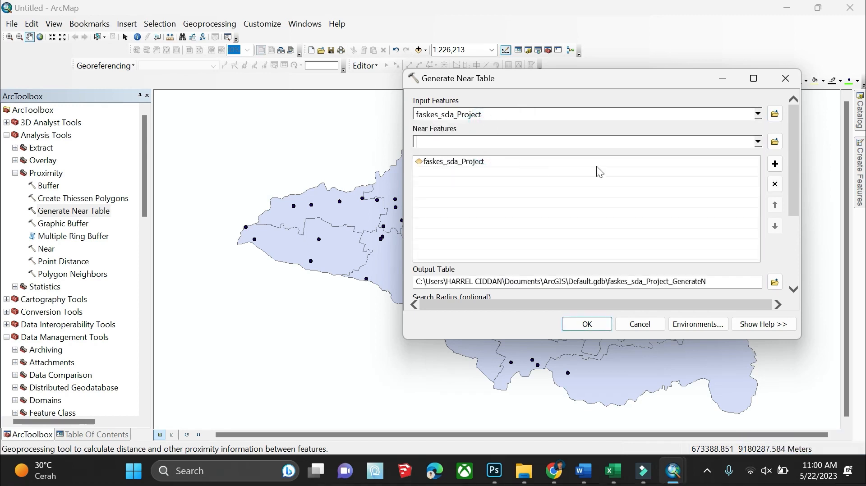
{"action": "left_click", "coordinate": [774, 281]}
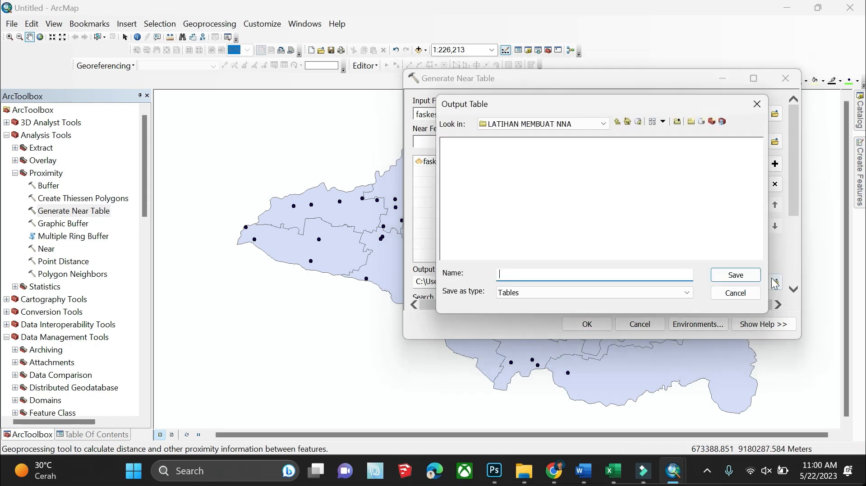
{"action": "left_click", "coordinate": [766, 77]}
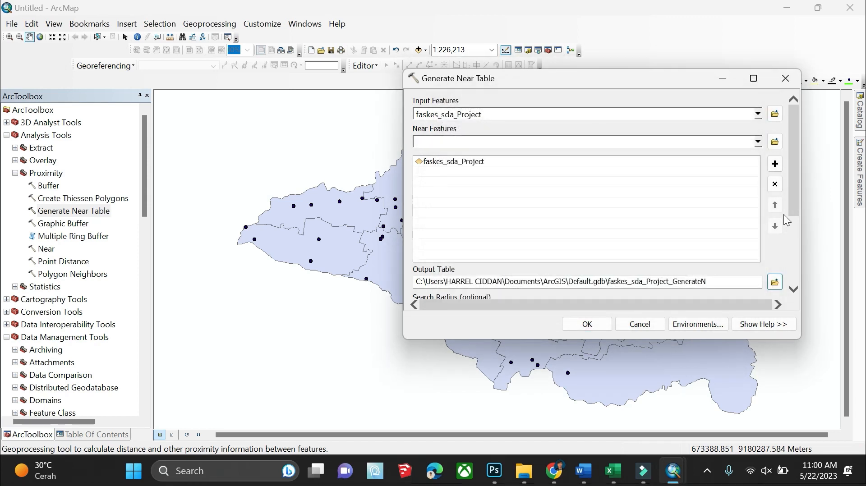
{"action": "scroll", "coordinate": [783, 214], "scroll_direction": "down", "scroll_amount": 5}
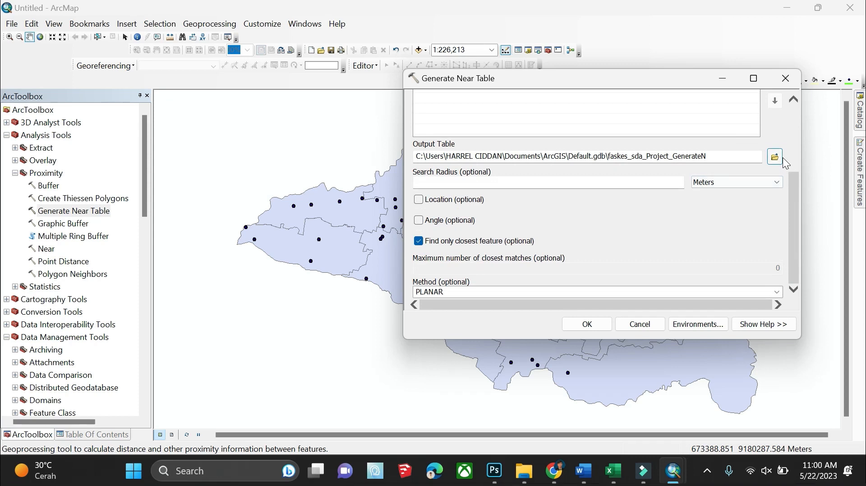
Save the near table output as NER in Downloads\DIAN\LATIHAN MEMBUAT NNA
{"action": "left_click", "coordinate": [775, 157]}
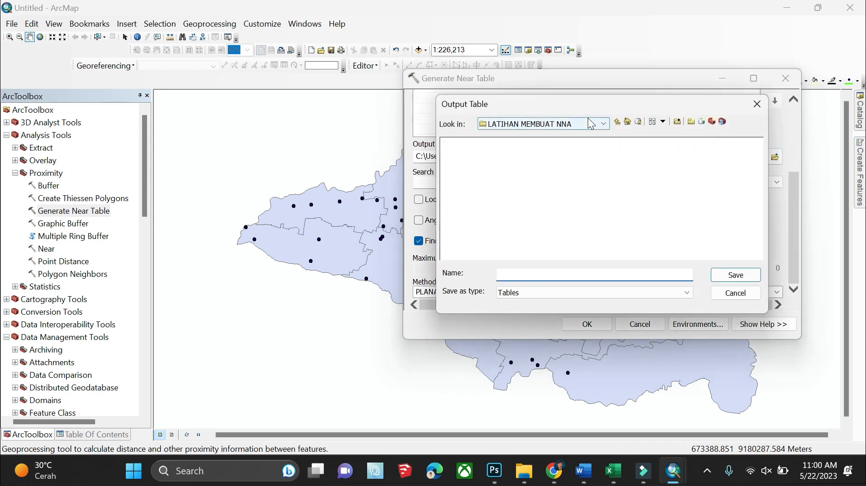
{"action": "left_click", "coordinate": [588, 122]}
{"action": "left_click", "coordinate": [554, 155]}
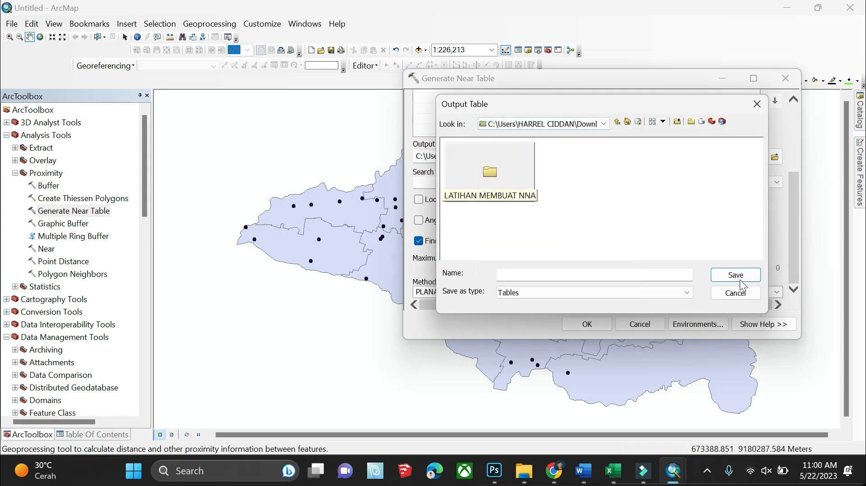
{"action": "double_click", "coordinate": [479, 166]}
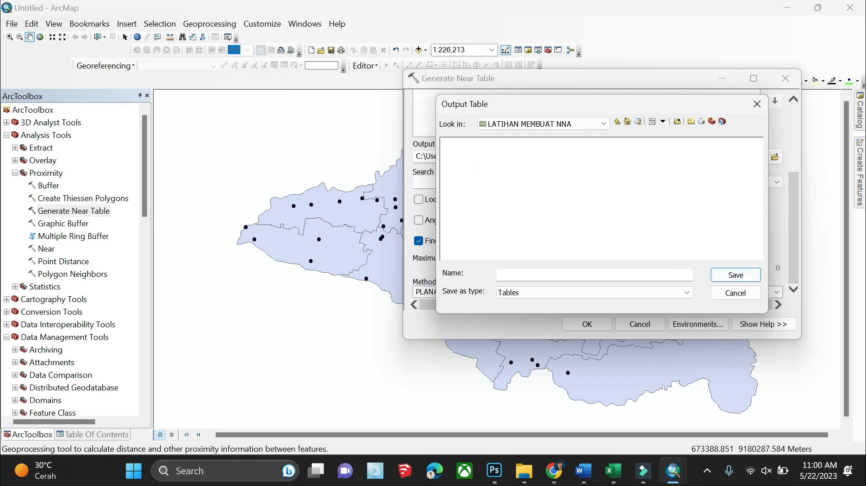
{"action": "left_click", "coordinate": [603, 124]}
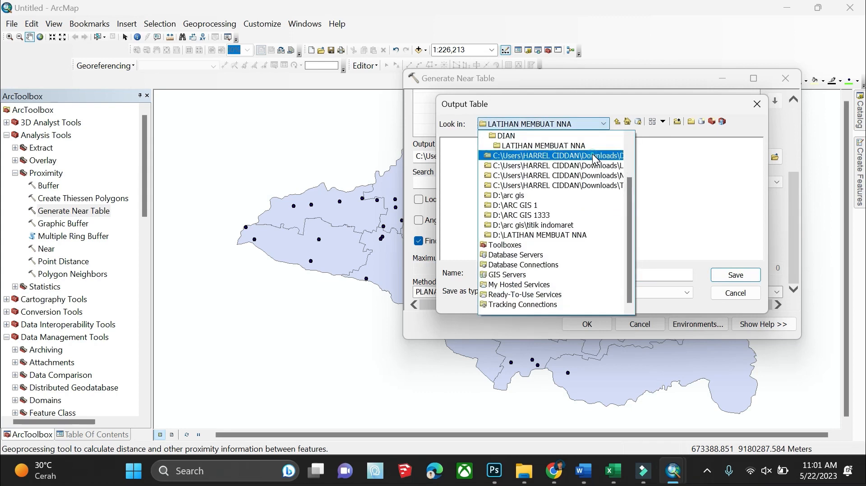
{"action": "left_click", "coordinate": [591, 154]}
{"action": "left_click", "coordinate": [515, 179]}
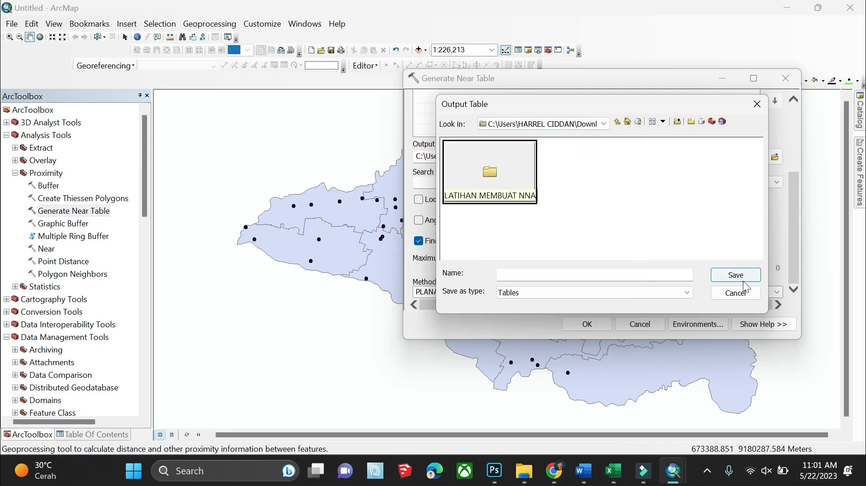
{"action": "double_click", "coordinate": [518, 176]}
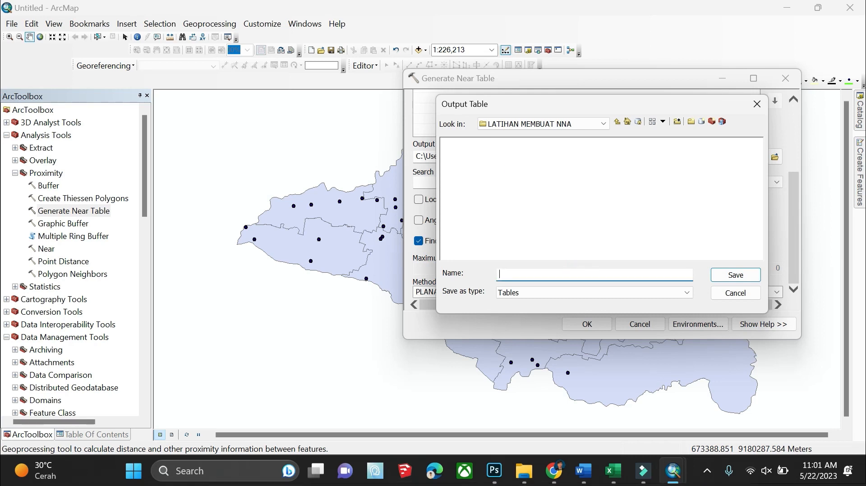
{"action": "type", "text": "NER"}
{"action": "key", "text": "Return"}
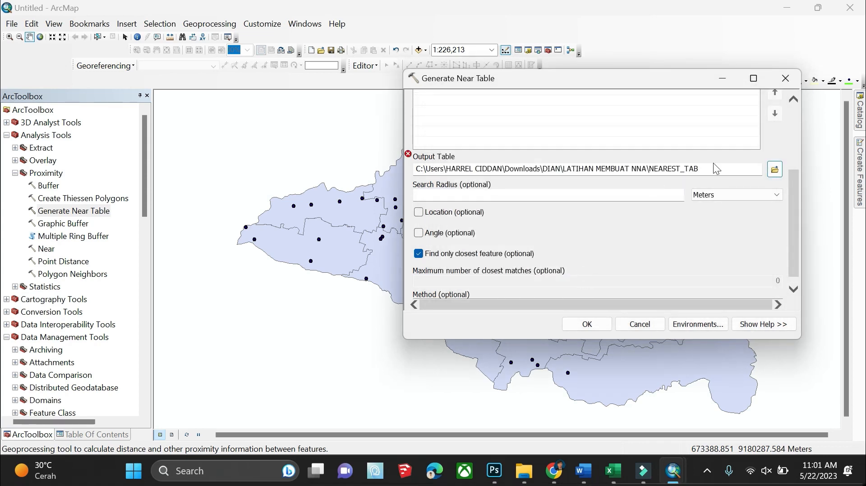
Rename the output table to S, then select and delete the output path
{"action": "left_click", "coordinate": [774, 169]}
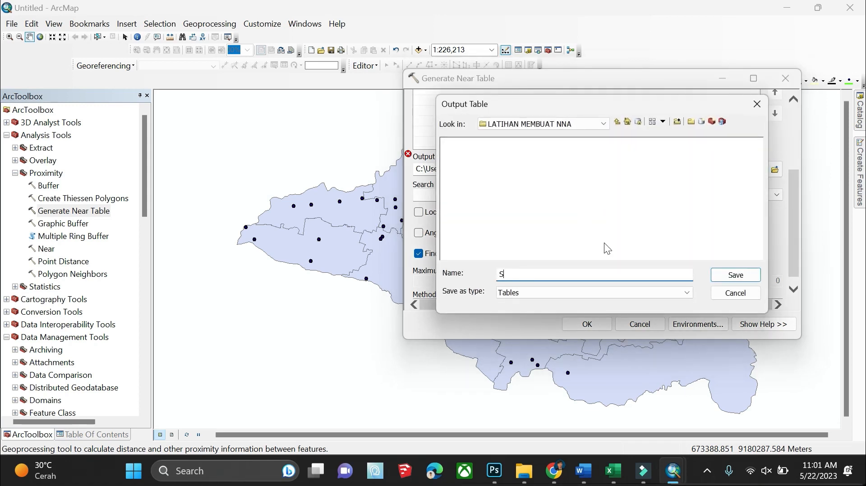
{"action": "type", "text": "S"}
{"action": "left_click", "coordinate": [724, 277]}
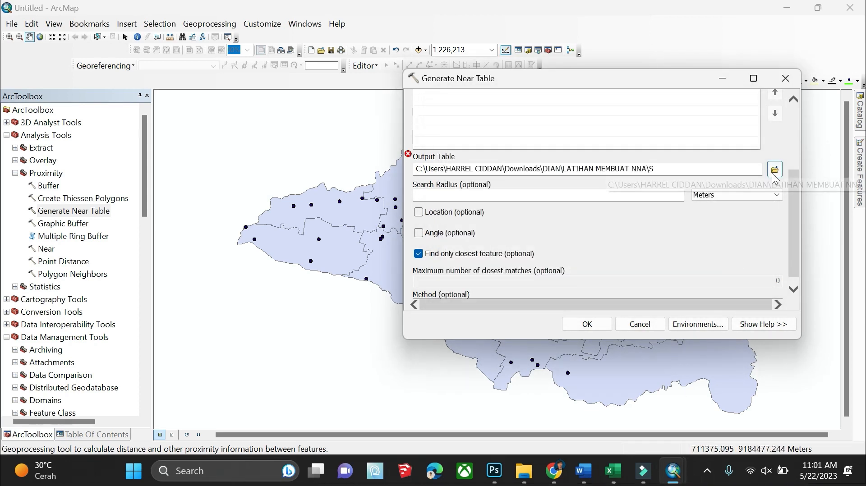
{"action": "left_click_drag", "start_coordinate": [656, 169], "coordinate": [415, 169]}
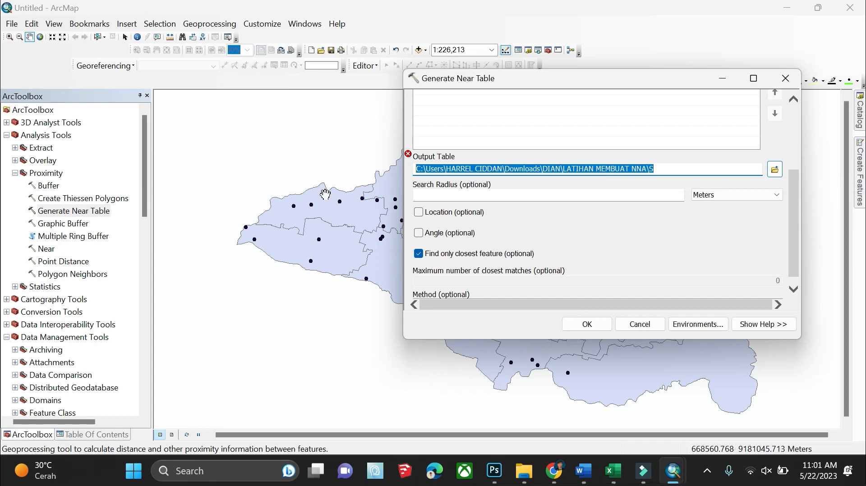
{"action": "key", "text": "BackSpace"}
Restore the default output, include Location, set method to PLANAR, and run Generate Near Table
{"action": "scroll", "coordinate": [717, 184], "scroll_direction": "up", "scroll_amount": 2}
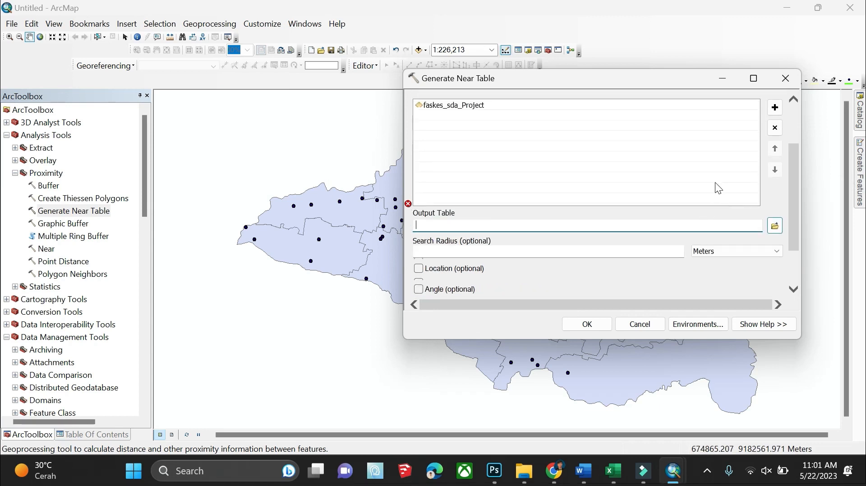
{"action": "left_click", "coordinate": [702, 107]}
{"action": "scroll", "coordinate": [730, 230], "scroll_direction": "down", "scroll_amount": 1}
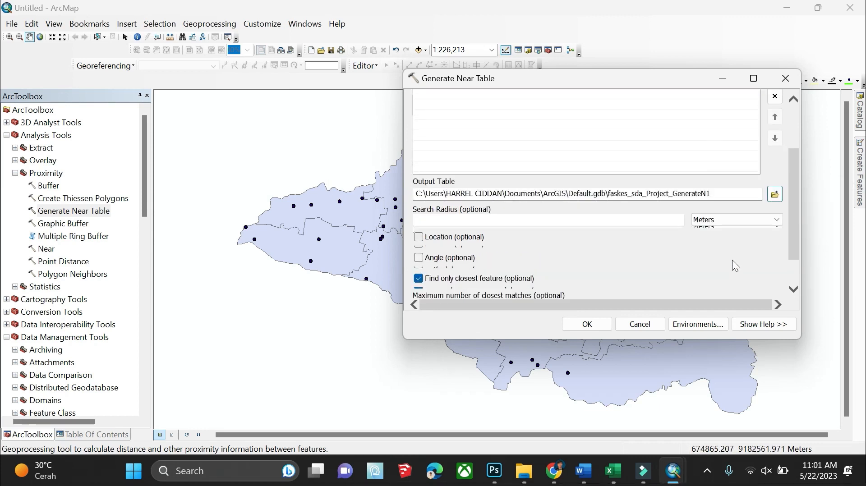
{"action": "scroll", "coordinate": [721, 253], "scroll_direction": "down", "scroll_amount": 1}
{"action": "left_click", "coordinate": [454, 200]}
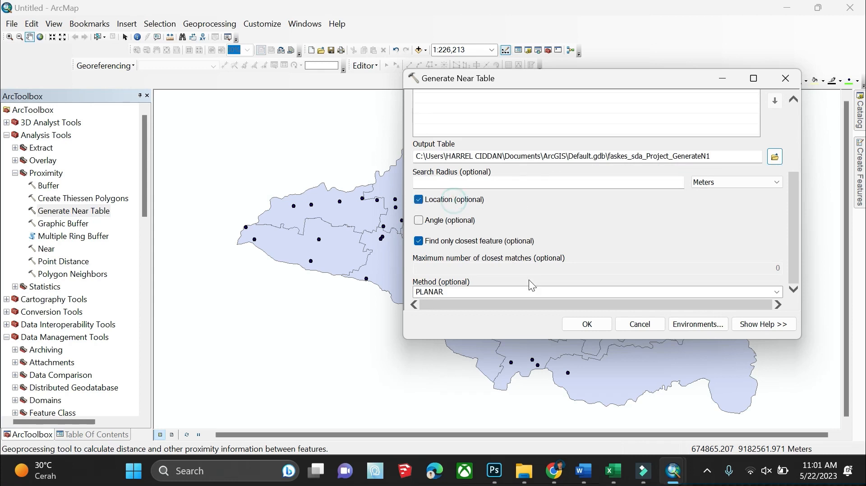
{"action": "scroll", "coordinate": [552, 290], "scroll_direction": "down", "scroll_amount": 1}
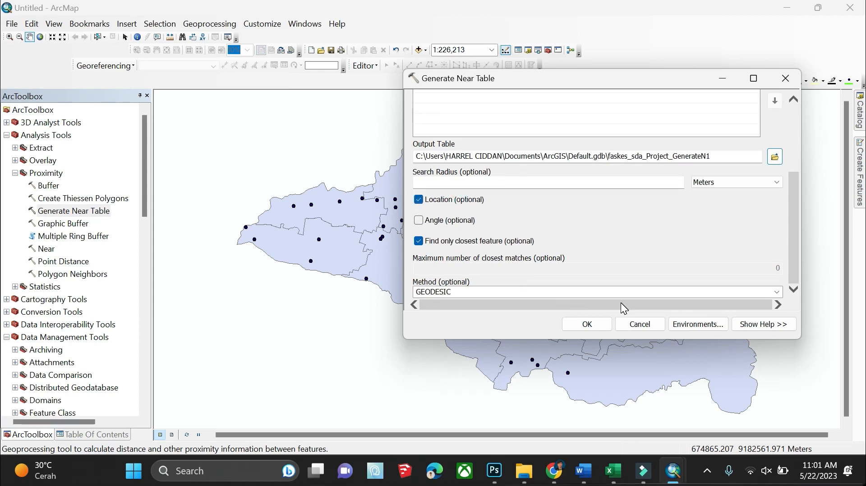
{"action": "left_click", "coordinate": [618, 291]}
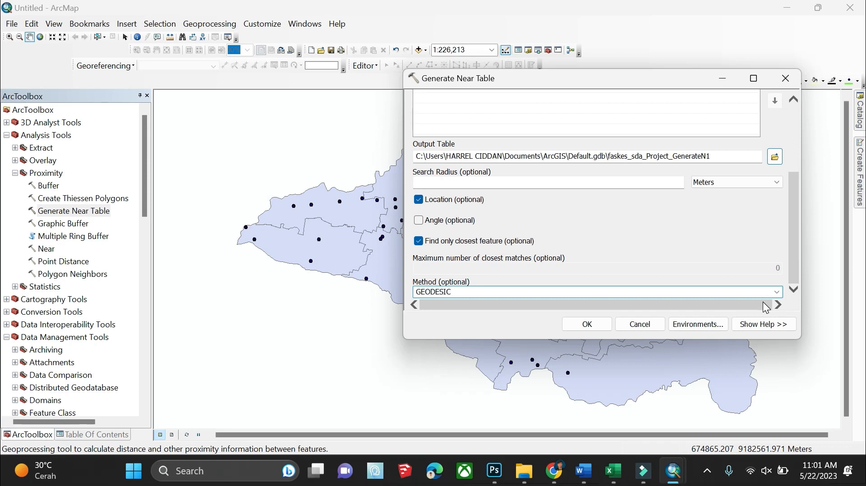
{"action": "left_click", "coordinate": [775, 293]}
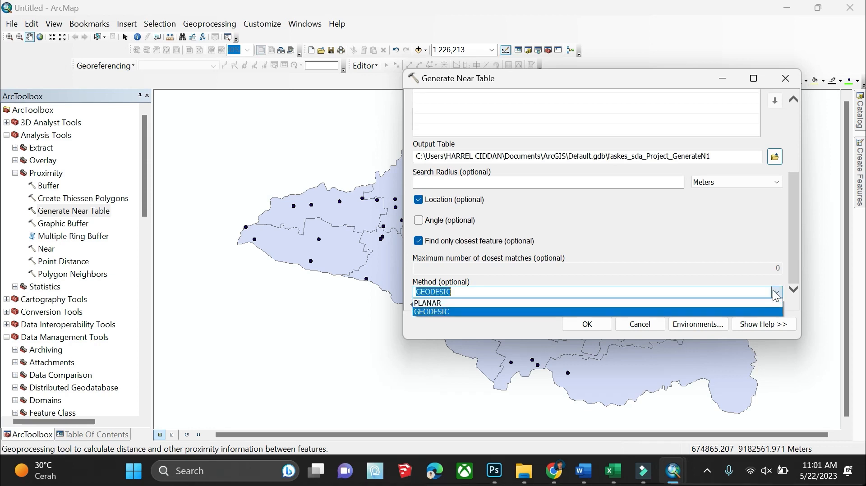
{"action": "left_click", "coordinate": [494, 303]}
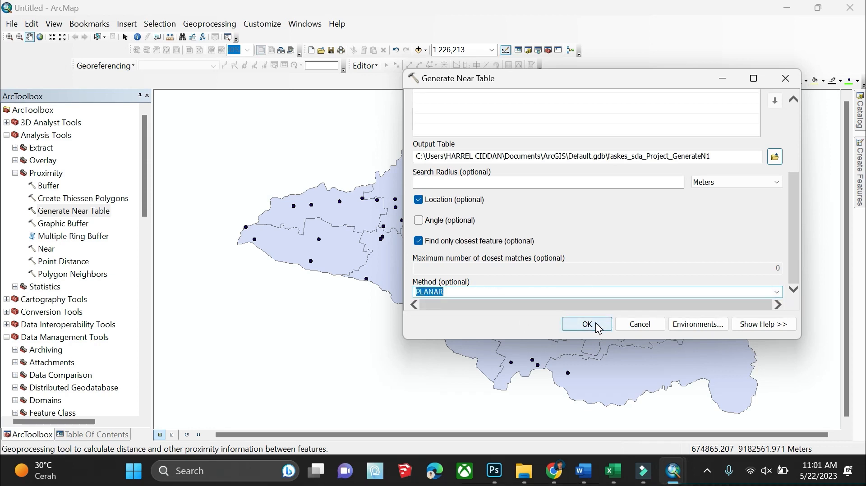
{"action": "left_click", "coordinate": [595, 322]}
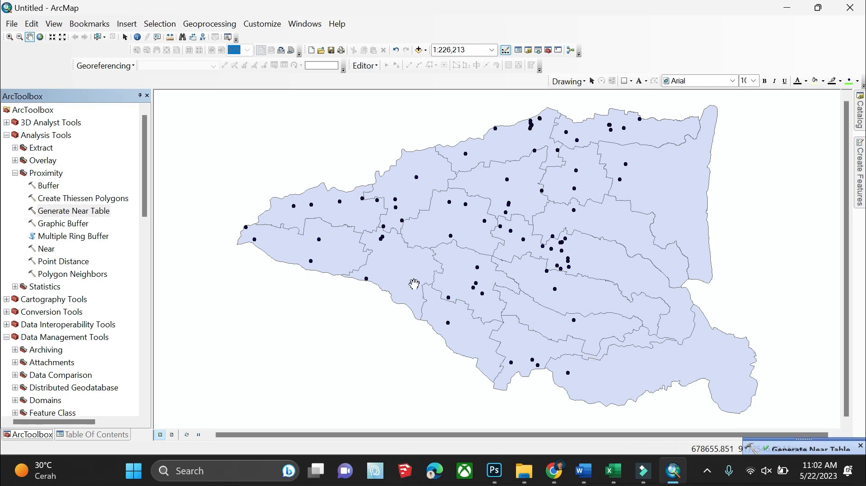
Browse the toolbox tree and expand Data Management Tools > Features to show XY To Line
{"action": "scroll", "coordinate": [55, 219], "scroll_direction": "down", "scroll_amount": 10}
{"action": "scroll", "coordinate": [55, 218], "scroll_direction": "down", "scroll_amount": 5}
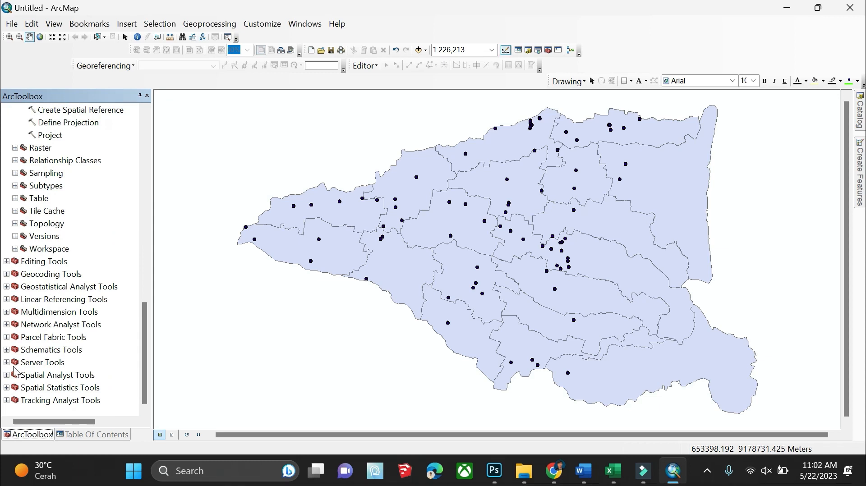
{"action": "double_click", "coordinate": [15, 384]}
{"action": "double_click", "coordinate": [14, 387]}
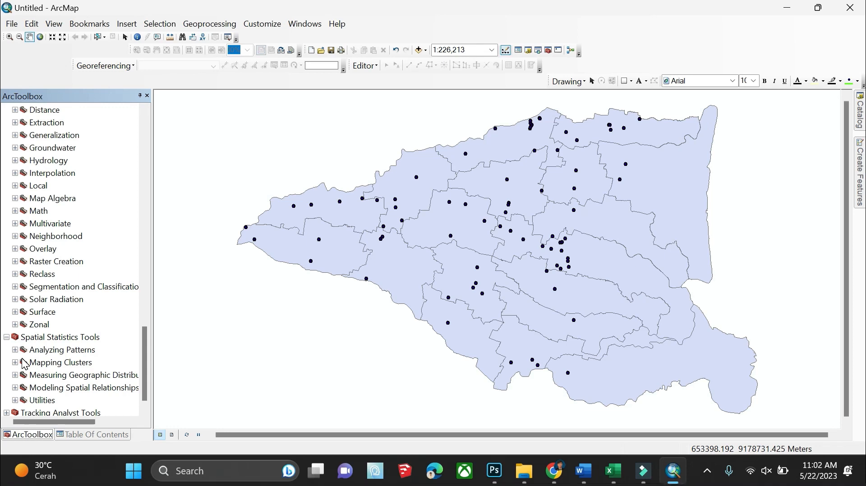
{"action": "scroll", "coordinate": [25, 232], "scroll_direction": "up", "scroll_amount": 10}
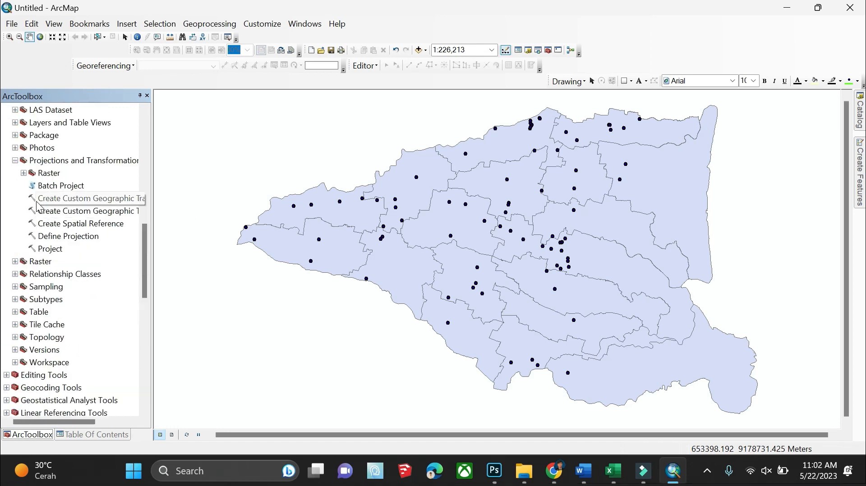
{"action": "scroll", "coordinate": [31, 194], "scroll_direction": "up", "scroll_amount": 5}
{"action": "left_click", "coordinate": [15, 173]}
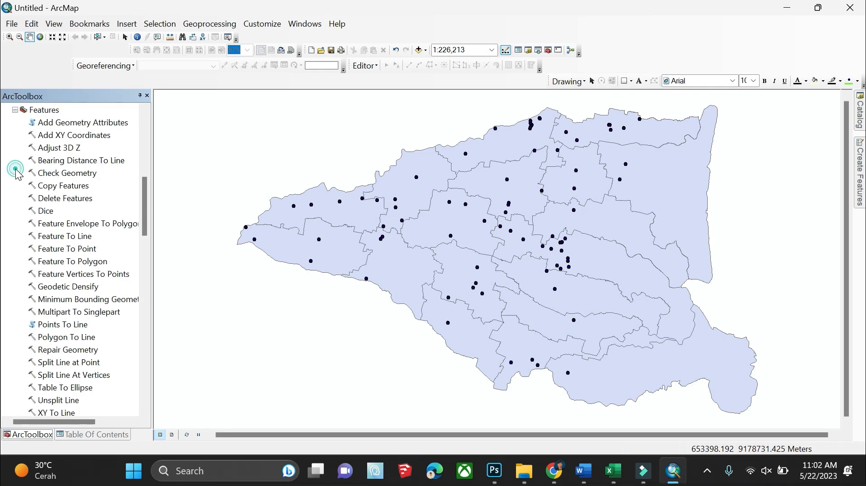
Open XY To Line with faskes_sda_Project_GenerateN1 as the input table
{"action": "double_click", "coordinate": [50, 413]}
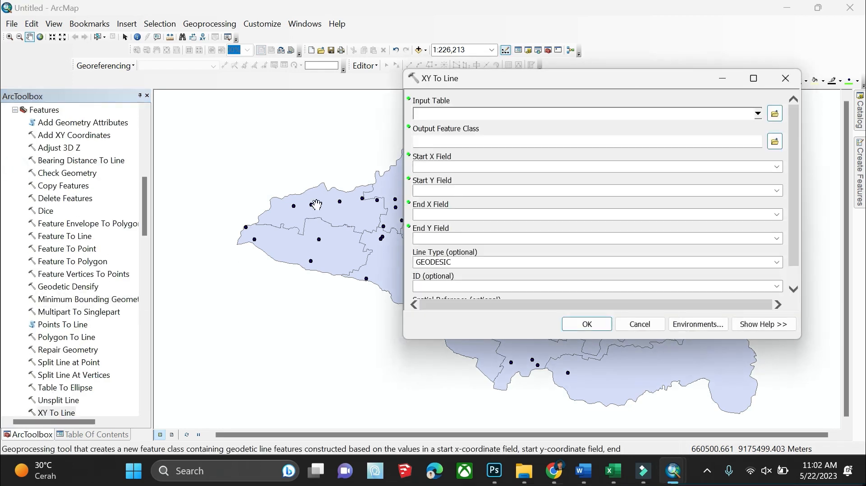
{"action": "left_click", "coordinate": [758, 114]}
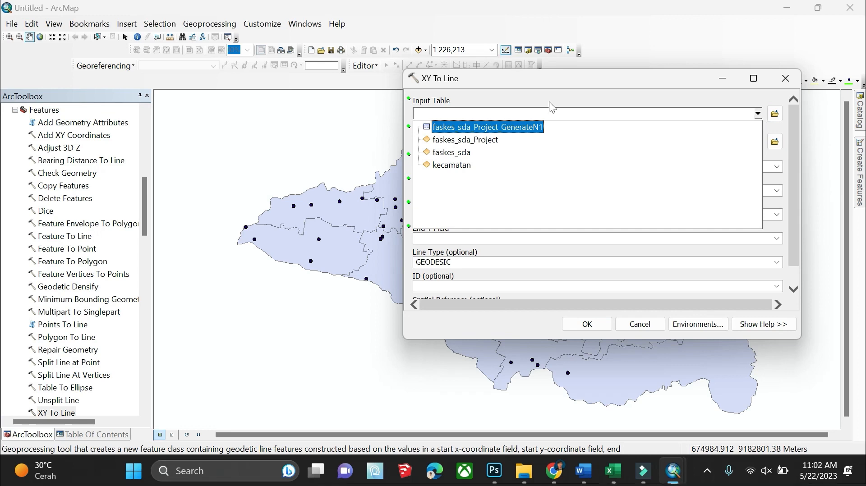
{"action": "left_click", "coordinate": [474, 127]}
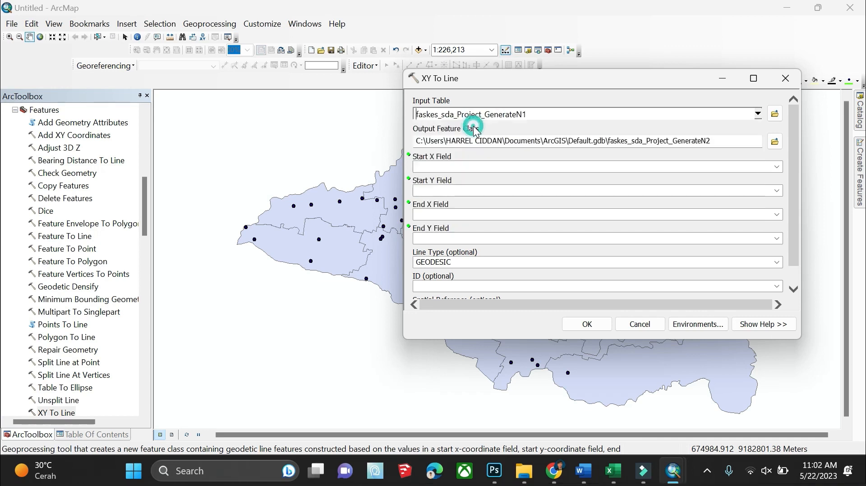
Name the output feature class NNA_LINE.shp in the LATIHAN MEMBUAT NNA folder
{"action": "left_click", "coordinate": [770, 140]}
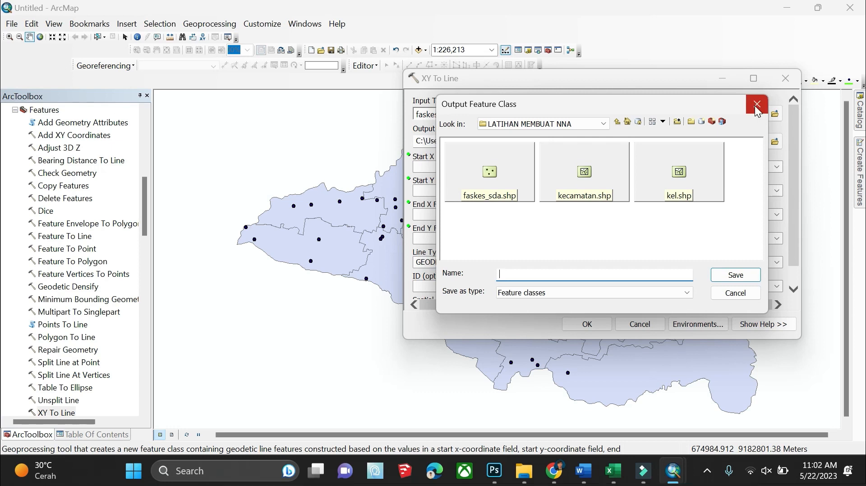
{"action": "left_click", "coordinate": [757, 106]}
{"action": "left_click", "coordinate": [775, 142]}
{"action": "type", "text": "NNA"}
{"action": "key", "text": "BackSpace"}
{"action": "key", "text": "BackSpace"}
{"action": "type", "text": "NA_LINE"}
{"action": "key", "text": "Return"}
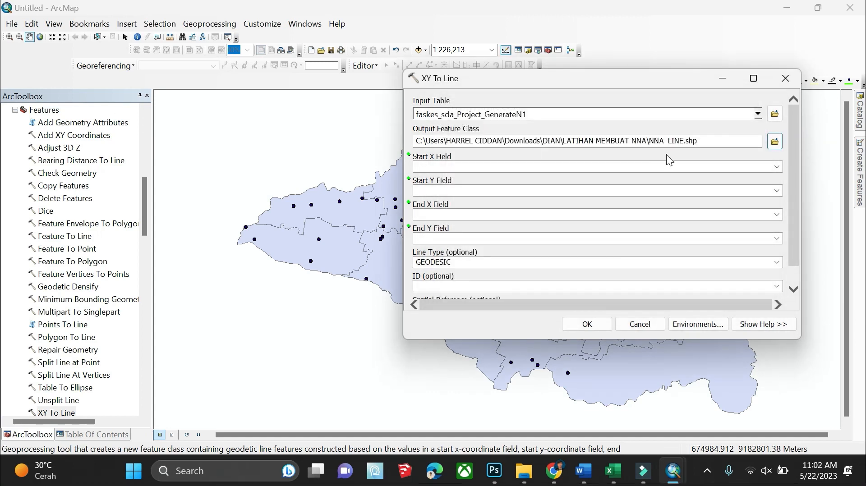
Use FROM_X/FROM_Y as start fields and NEAR_X/NEAR_Y as end fields
{"action": "left_click", "coordinate": [776, 166]}
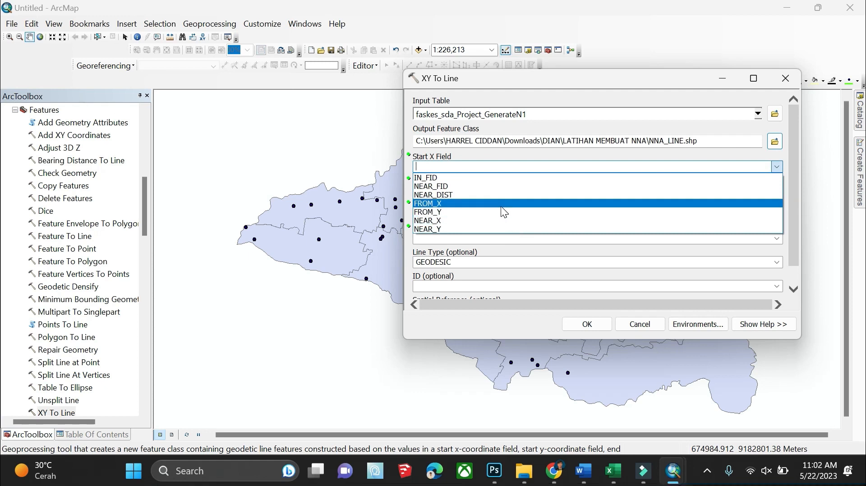
{"action": "left_click", "coordinate": [501, 206]}
{"action": "left_click", "coordinate": [776, 191]}
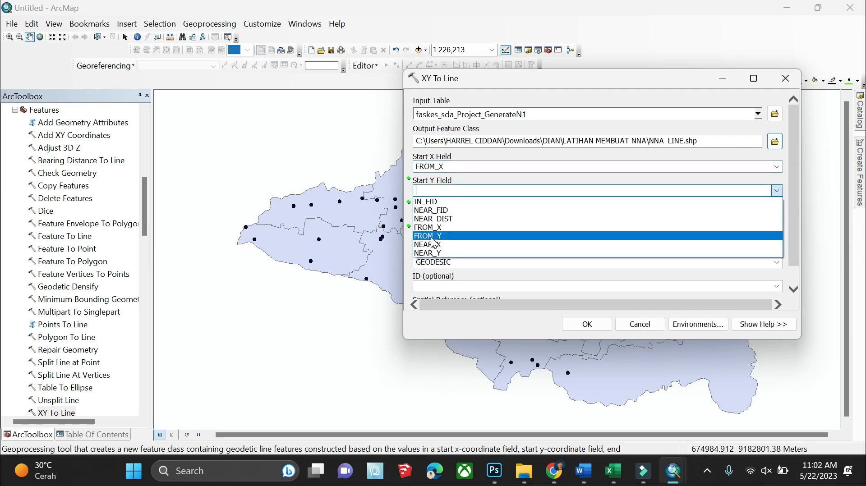
{"action": "left_click", "coordinate": [431, 237]}
{"action": "left_click", "coordinate": [777, 215]}
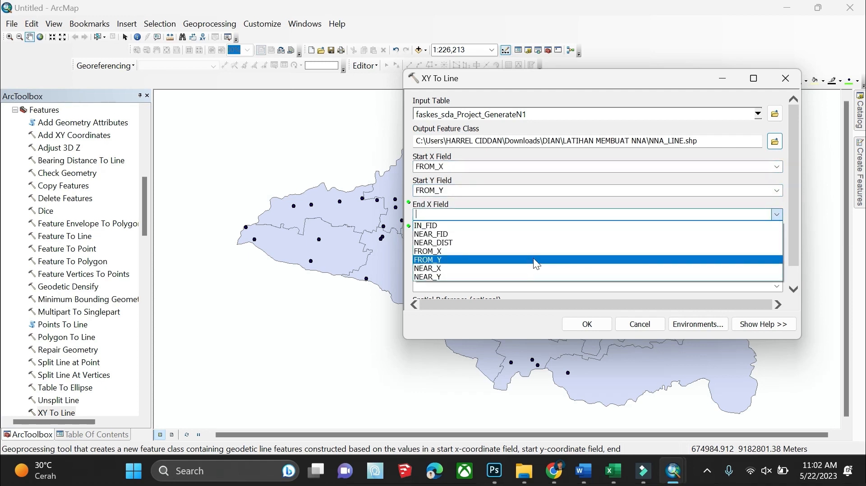
{"action": "left_click", "coordinate": [487, 270]}
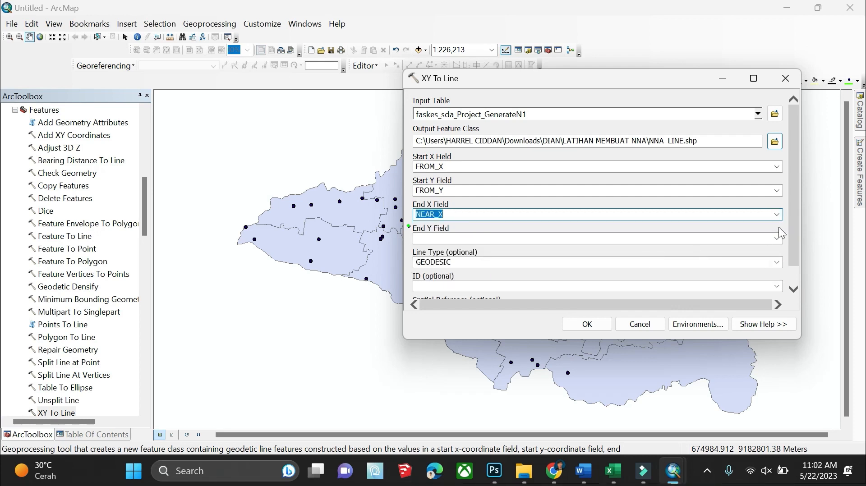
{"action": "left_click", "coordinate": [777, 239]}
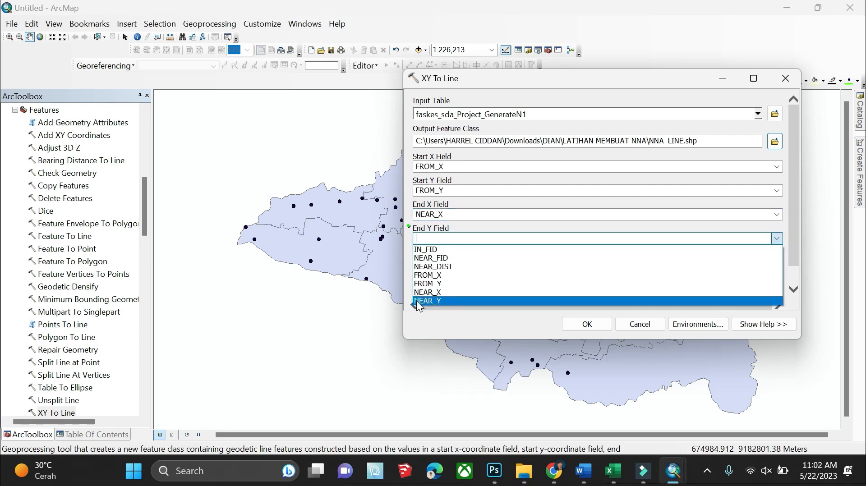
{"action": "left_click", "coordinate": [416, 300]}
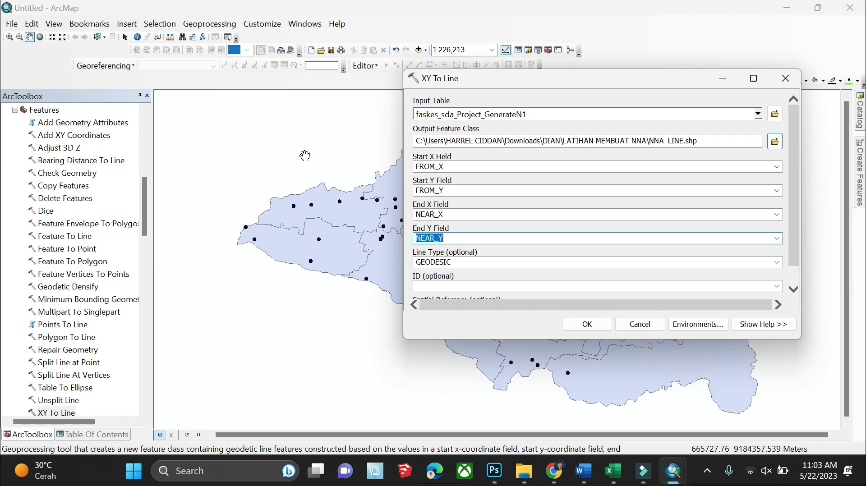
Keep the GEODESIC line type and use NEAR_DIST as the line ID field
{"action": "left_click", "coordinate": [718, 263]}
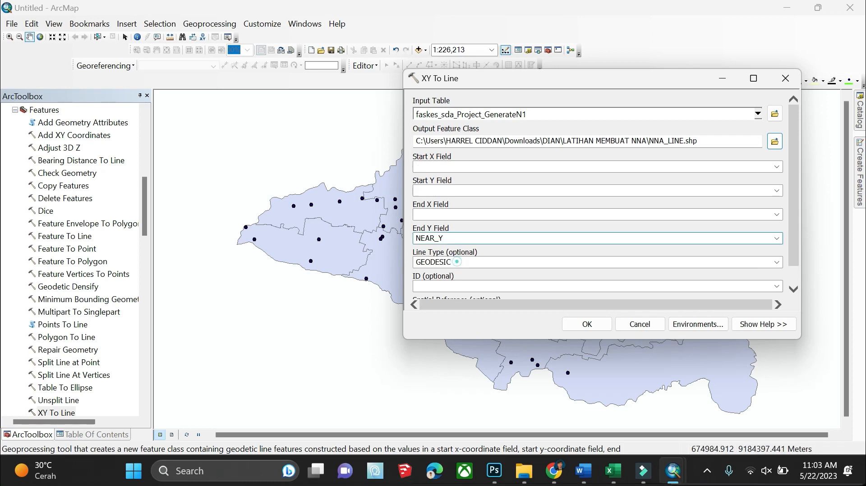
{"action": "left_click", "coordinate": [776, 262]}
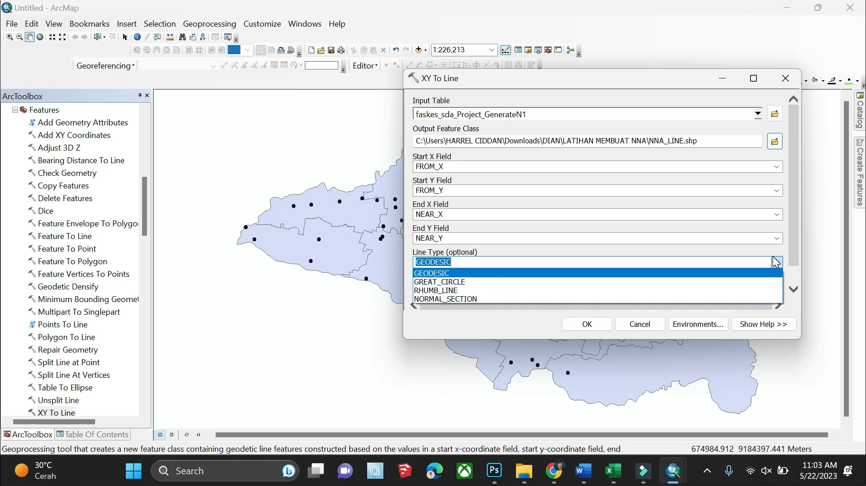
{"action": "left_click", "coordinate": [642, 188]}
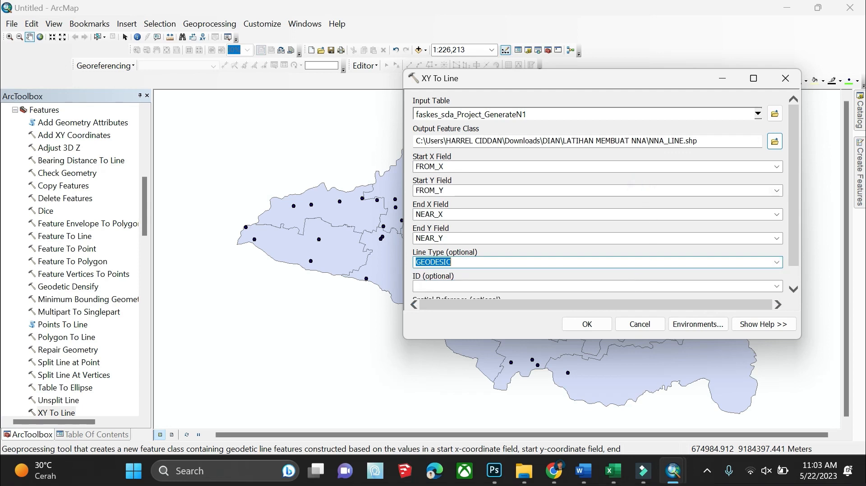
{"action": "left_click", "coordinate": [776, 288]}
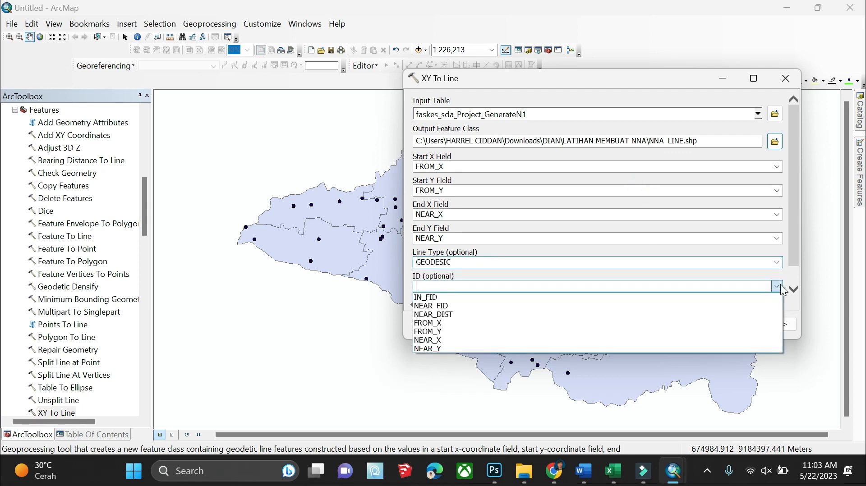
{"action": "left_click", "coordinate": [545, 314]}
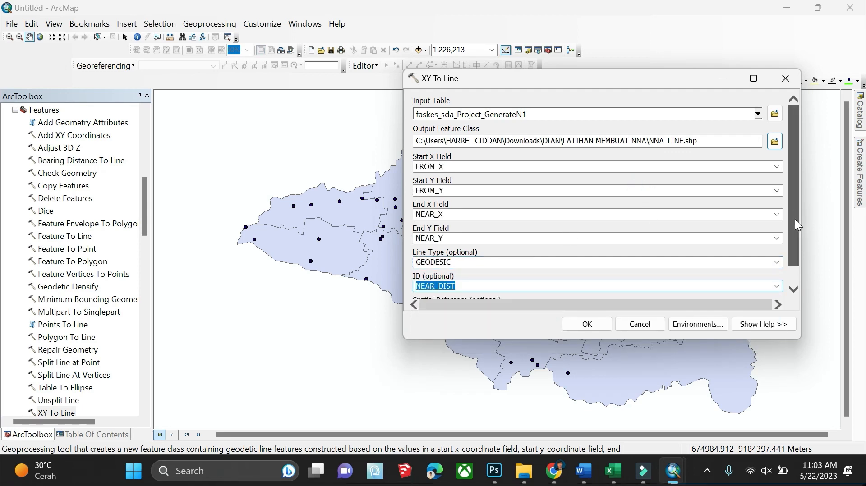
{"action": "scroll", "coordinate": [795, 219], "scroll_direction": "down", "scroll_amount": 1}
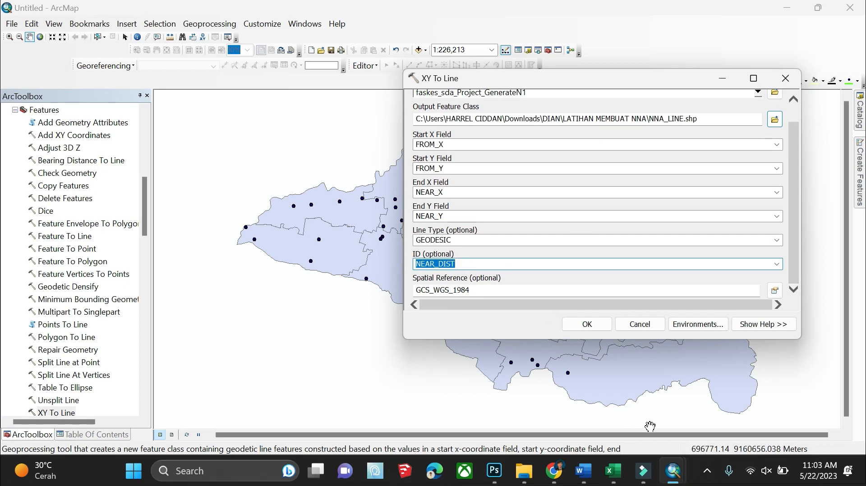
{"action": "left_click", "coordinate": [705, 477]}
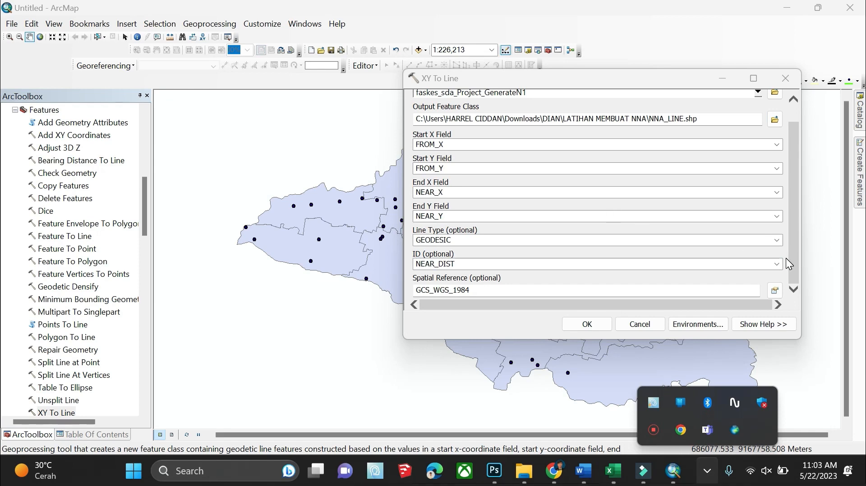
Browse the output spatial reference to Projected Coordinate Systems > UTM > WGS 1984
{"action": "left_click", "coordinate": [774, 290]}
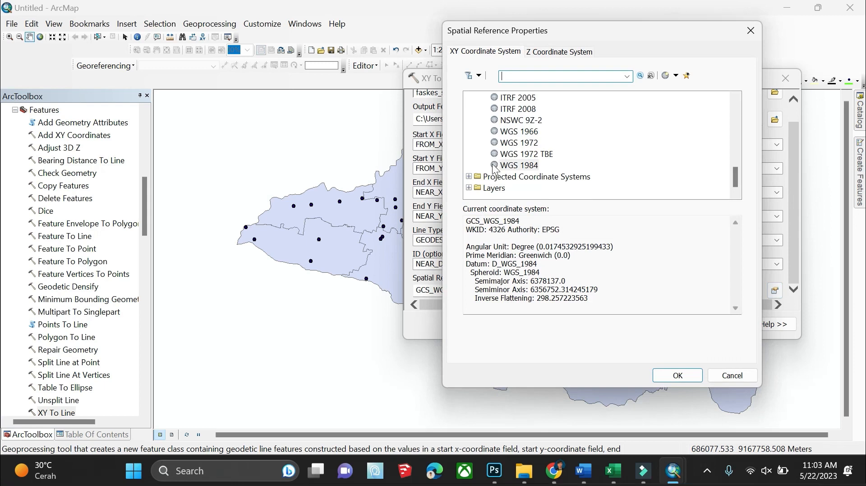
{"action": "left_click", "coordinate": [469, 176]}
{"action": "scroll", "coordinate": [488, 173], "scroll_direction": "down", "scroll_amount": 2}
{"action": "left_click", "coordinate": [477, 176]}
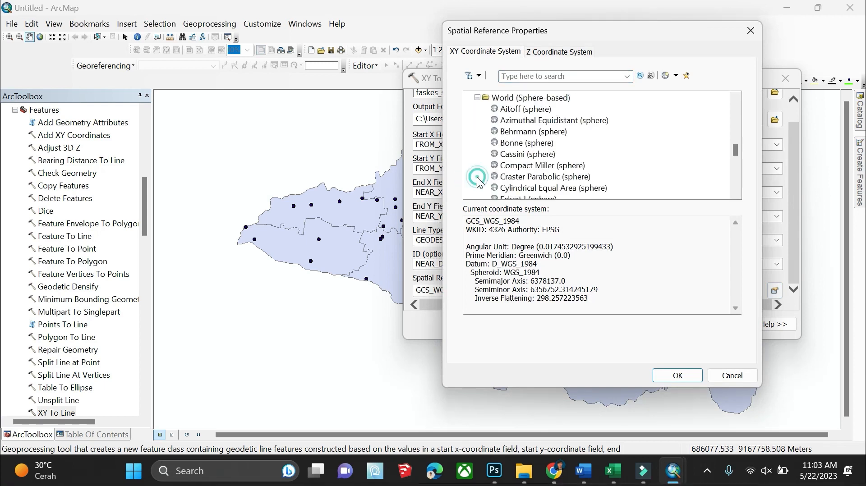
{"action": "scroll", "coordinate": [481, 144], "scroll_direction": "up", "scroll_amount": 2}
{"action": "left_click", "coordinate": [477, 142]}
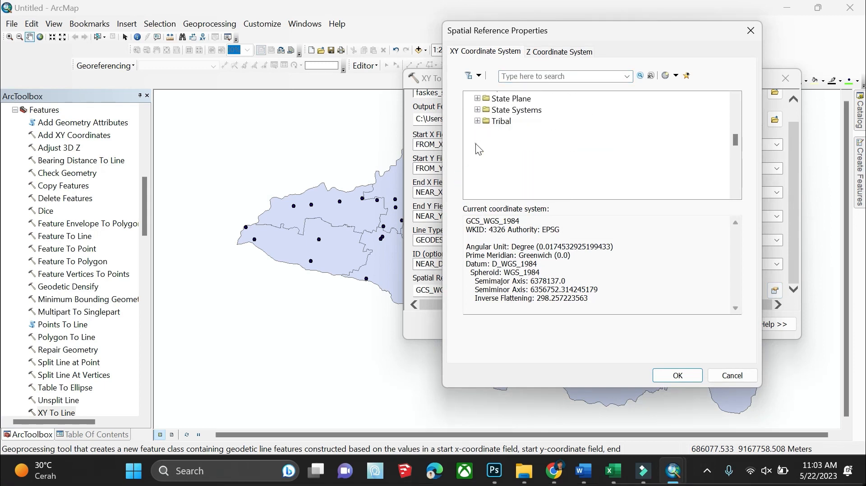
{"action": "scroll", "coordinate": [477, 144], "scroll_direction": "down", "scroll_amount": 3}
{"action": "left_click", "coordinate": [498, 168]}
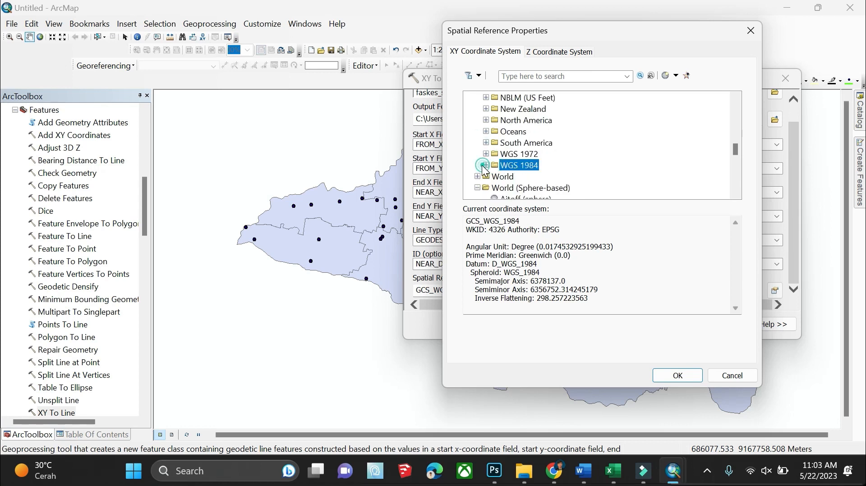
{"action": "left_click", "coordinate": [486, 165]}
Pick WGS 1984 UTM Zone 49S from Southern Hemisphere and confirm it
{"action": "scroll", "coordinate": [488, 171], "scroll_direction": "down", "scroll_amount": 1}
{"action": "scroll", "coordinate": [487, 167], "scroll_direction": "down", "scroll_amount": 1}
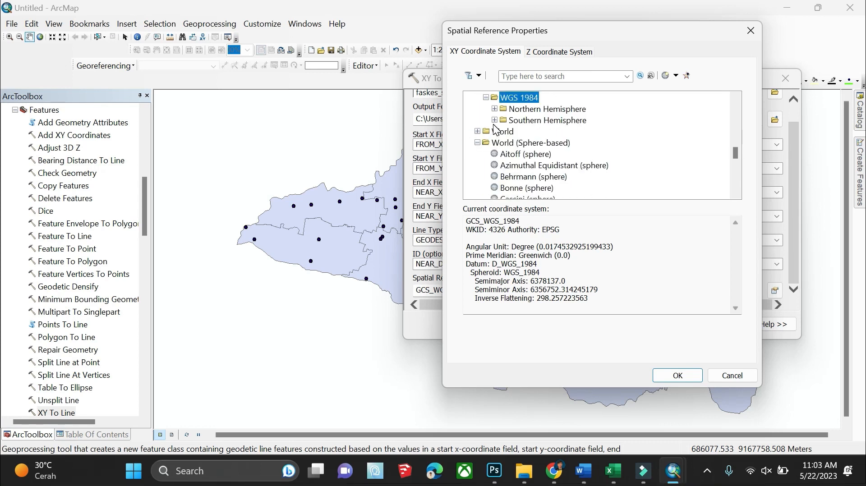
{"action": "left_click", "coordinate": [494, 121]}
{"action": "scroll", "coordinate": [499, 128], "scroll_direction": "down", "scroll_amount": 1}
{"action": "scroll", "coordinate": [512, 149], "scroll_direction": "down", "scroll_amount": 10}
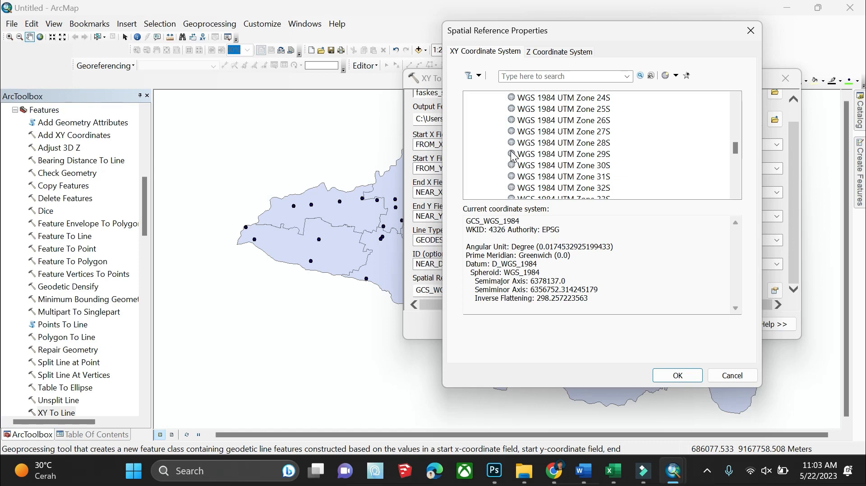
{"action": "scroll", "coordinate": [513, 156], "scroll_direction": "down", "scroll_amount": 5}
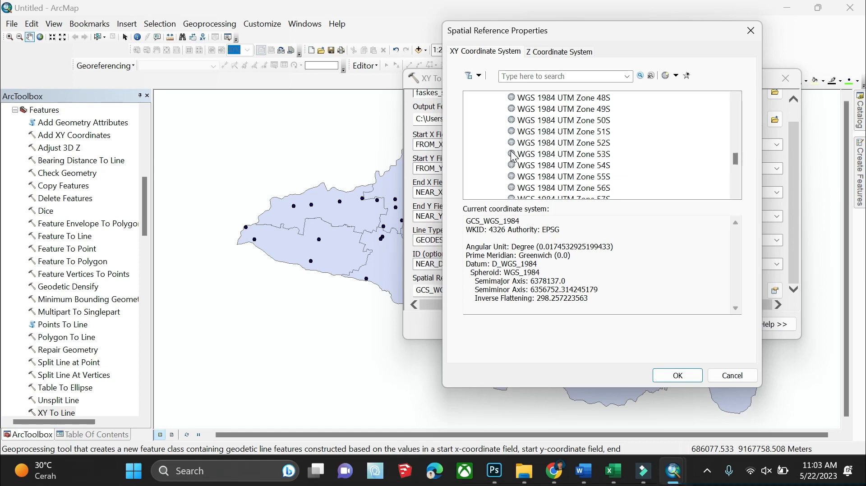
{"action": "left_click", "coordinate": [553, 111]}
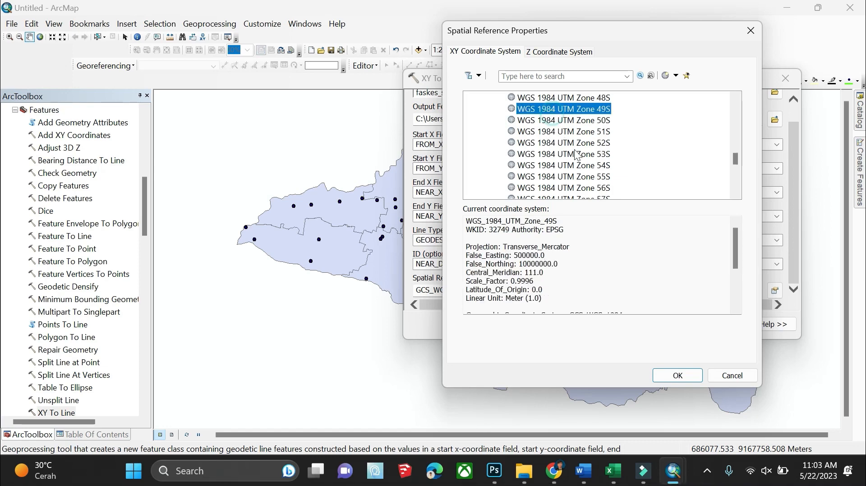
{"action": "left_click", "coordinate": [677, 375]}
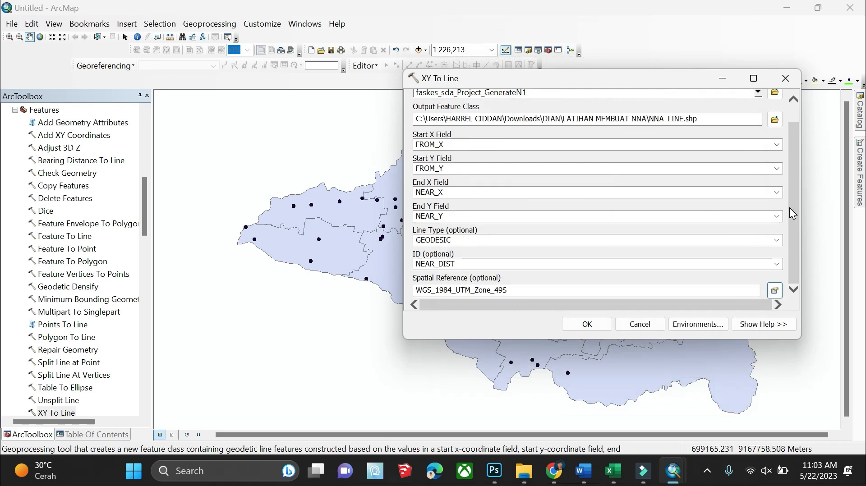
Run XY To Line to draw the NNA_LINE nearest-neighbour lines, then expand Measuring Geographic Distributions
{"action": "left_click", "coordinate": [578, 327]}
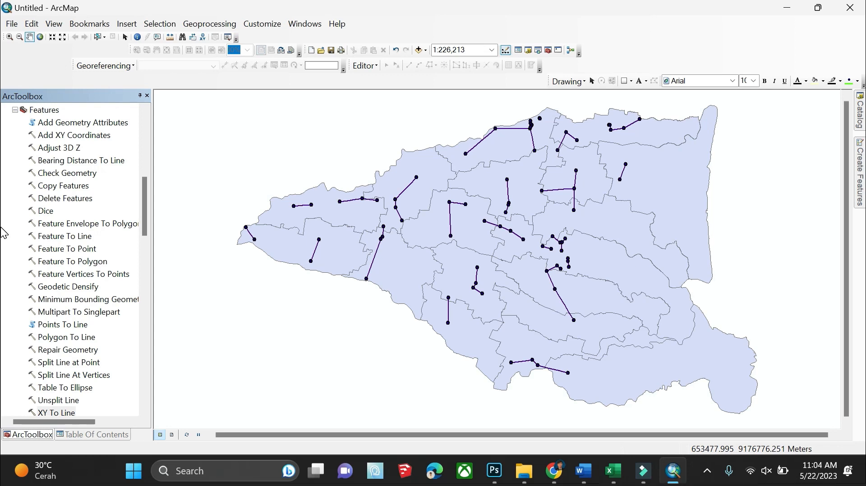
{"action": "scroll", "coordinate": [36, 338], "scroll_direction": "down", "scroll_amount": 14}
{"action": "scroll", "coordinate": [40, 334], "scroll_direction": "down", "scroll_amount": 6}
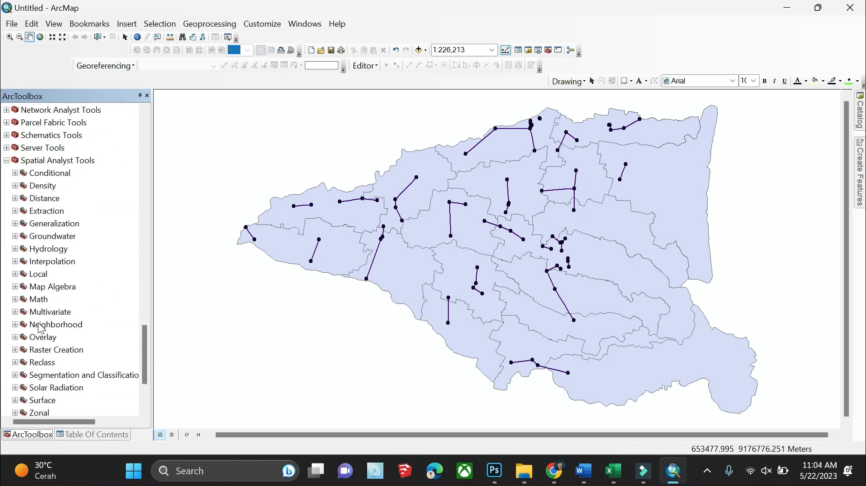
{"action": "scroll", "coordinate": [23, 169], "scroll_direction": "down", "scroll_amount": 3}
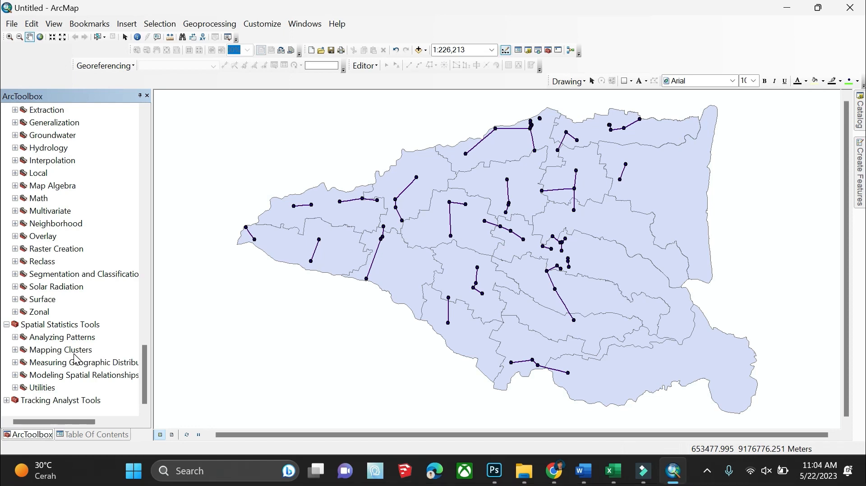
{"action": "left_click", "coordinate": [15, 362]}
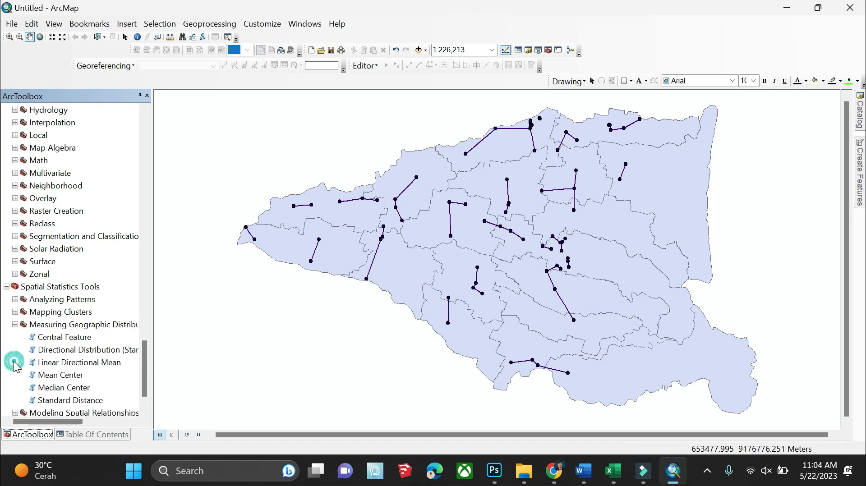
Run Mean Center on faskes_sda_Project, saving the output as MEAN_CENTER_FASKES.shp
{"action": "double_click", "coordinate": [49, 375]}
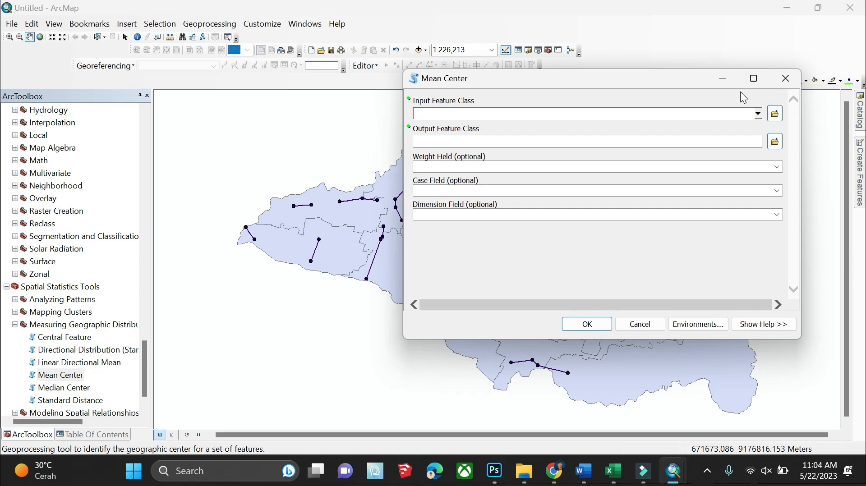
{"action": "left_click", "coordinate": [758, 114]}
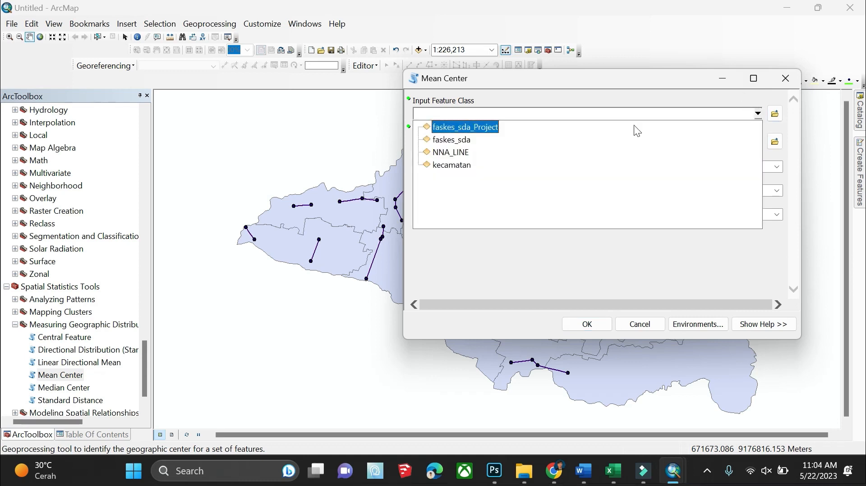
{"action": "left_click", "coordinate": [506, 126]}
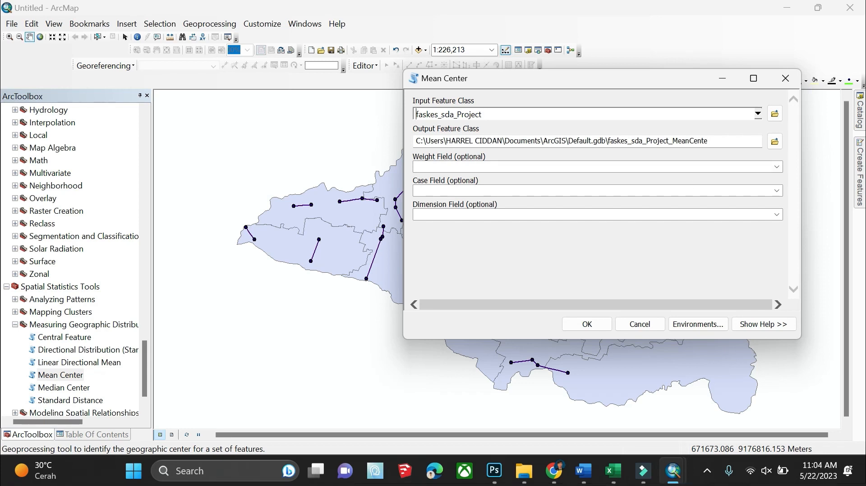
{"action": "left_click", "coordinate": [774, 141]}
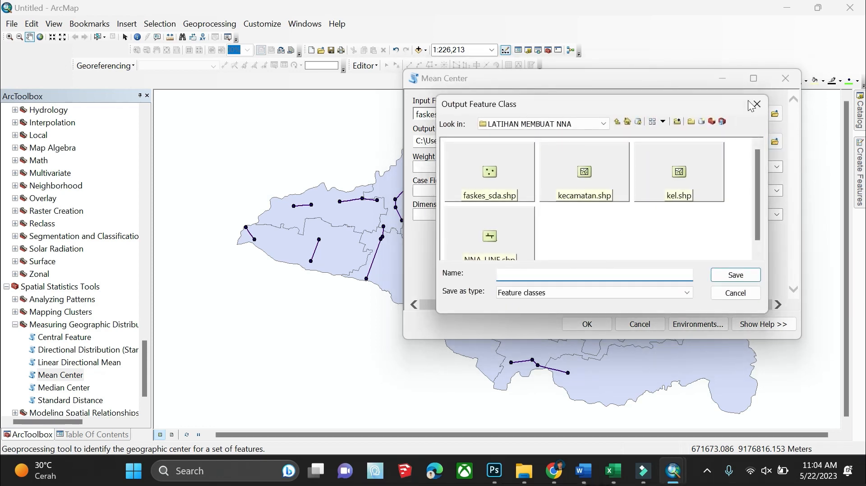
{"action": "type", "text": "MEAN"}
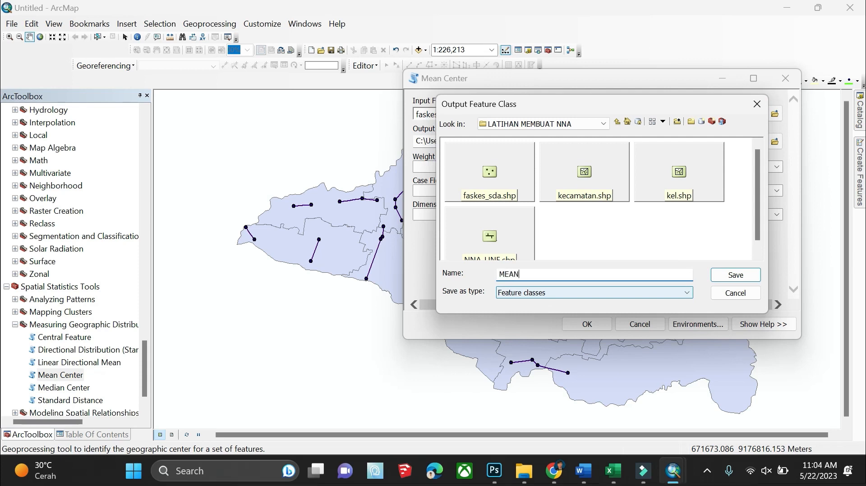
{"action": "type", "text": "_CENTER_FASKES"}
{"action": "left_click", "coordinate": [735, 274]}
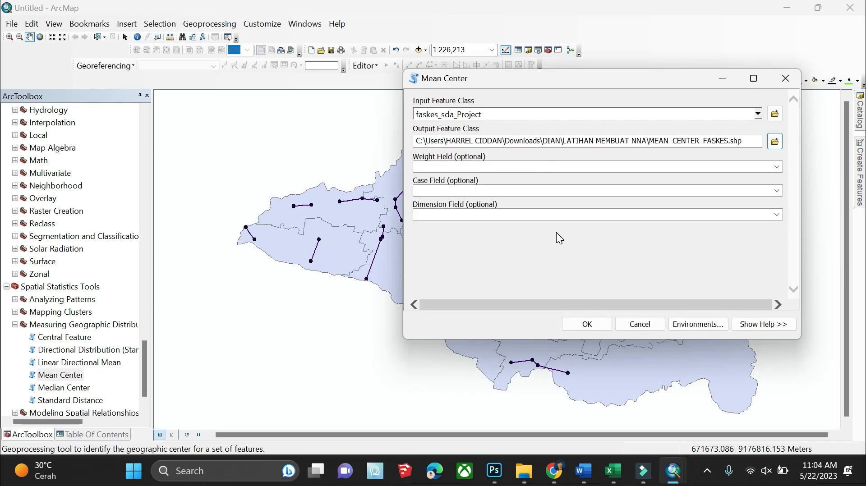
{"action": "left_click", "coordinate": [586, 324]}
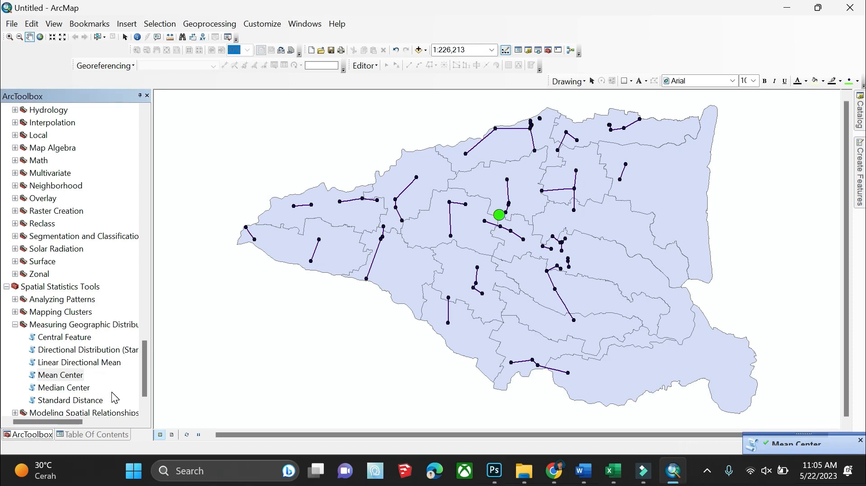
Run Standard Distance on faskes_sda_Project, saving the circle as STANDART_DISTANCE_FASKES in LATIHAN MEMBUAT NNA
{"action": "double_click", "coordinate": [50, 401]}
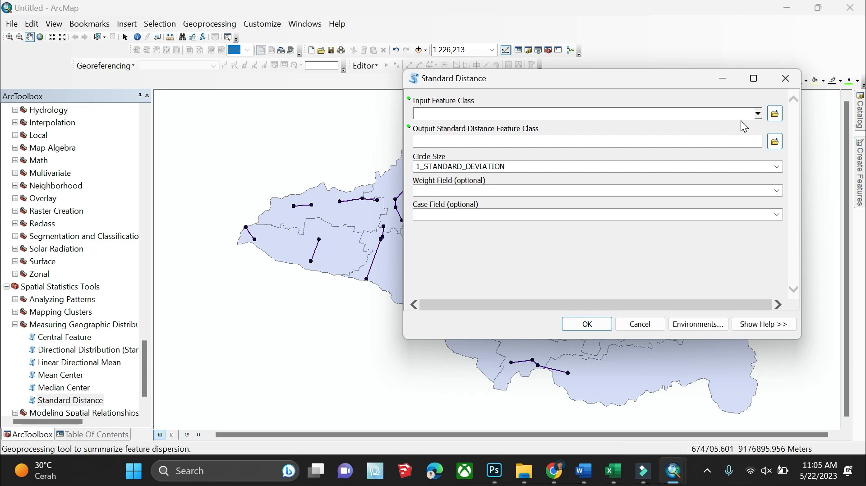
{"action": "left_click", "coordinate": [757, 116]}
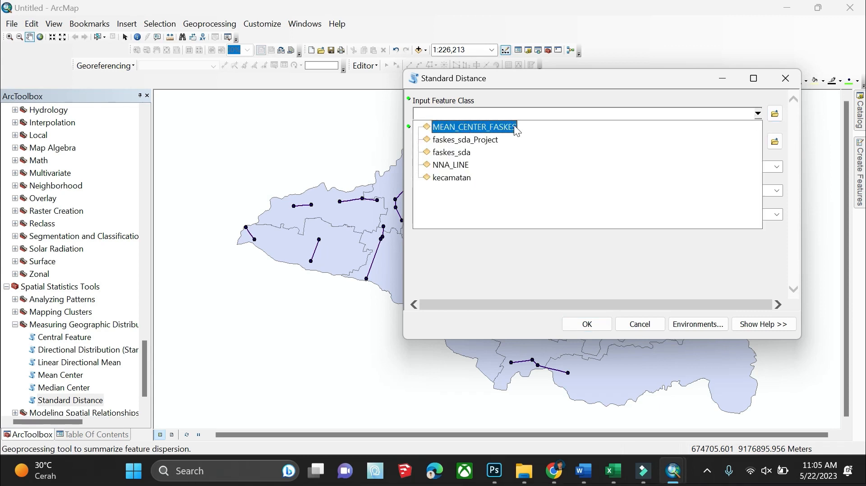
{"action": "left_click", "coordinate": [501, 134]}
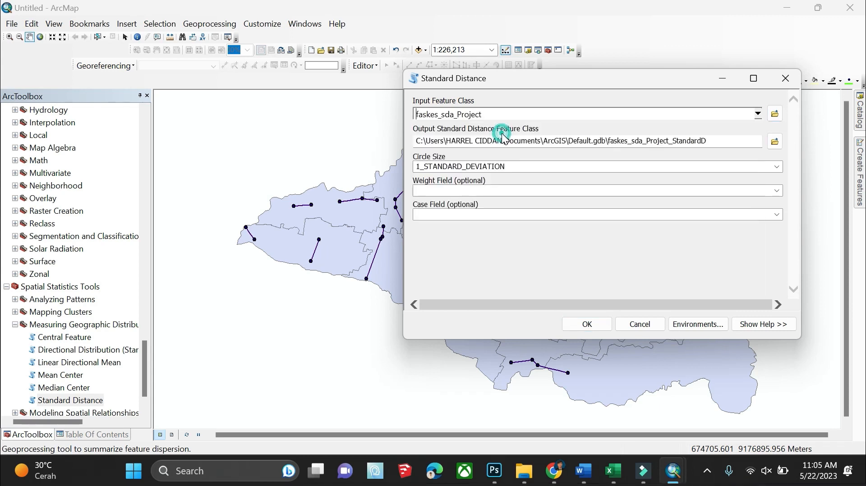
{"action": "left_click", "coordinate": [775, 142]}
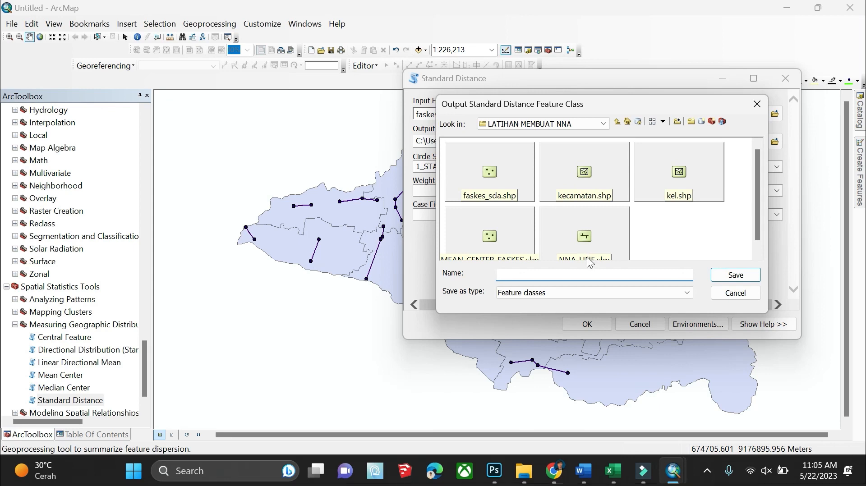
{"action": "type", "text": "STANDART_DITANCE"}
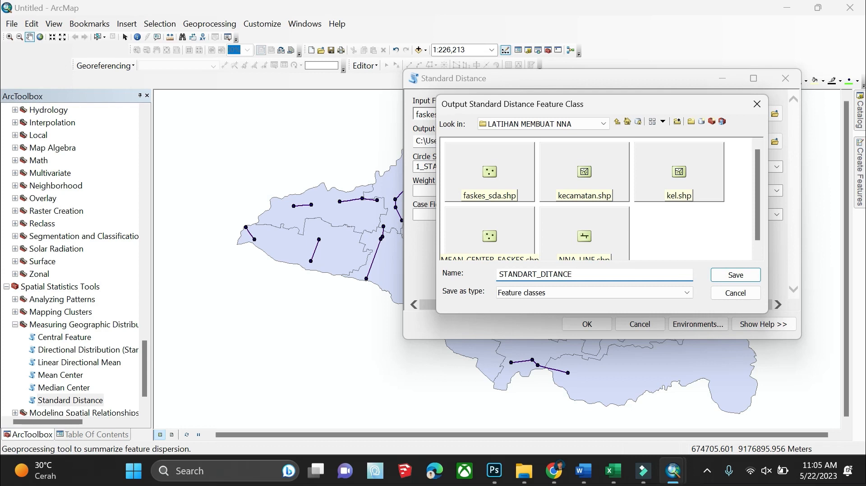
{"action": "type", "text": "_FASKES"}
{"action": "left_click", "coordinate": [547, 274]}
{"action": "type", "text": "S"}
{"action": "left_click", "coordinate": [718, 277]}
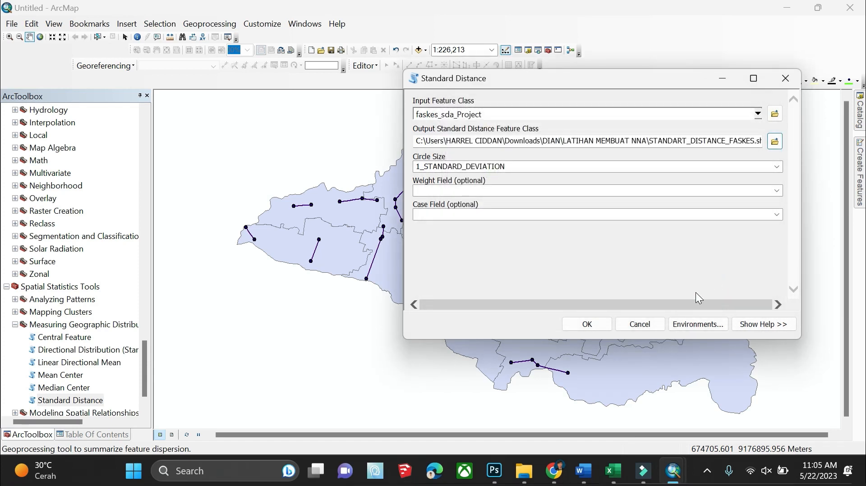
{"action": "left_click", "coordinate": [581, 318]}
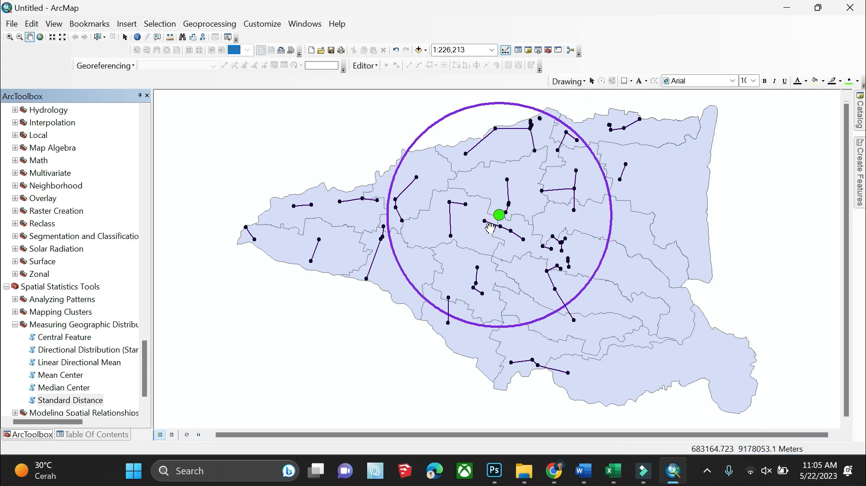
{"action": "scroll", "coordinate": [120, 347], "scroll_direction": "down", "scroll_amount": 1}
Run Directional Distribution on faskes_sda_Project, saving the ellipse as CENTOGRAPH_DIR_ELIPSOID in LATIHAN MEMBUAT NNA
{"action": "double_click", "coordinate": [92, 312]}
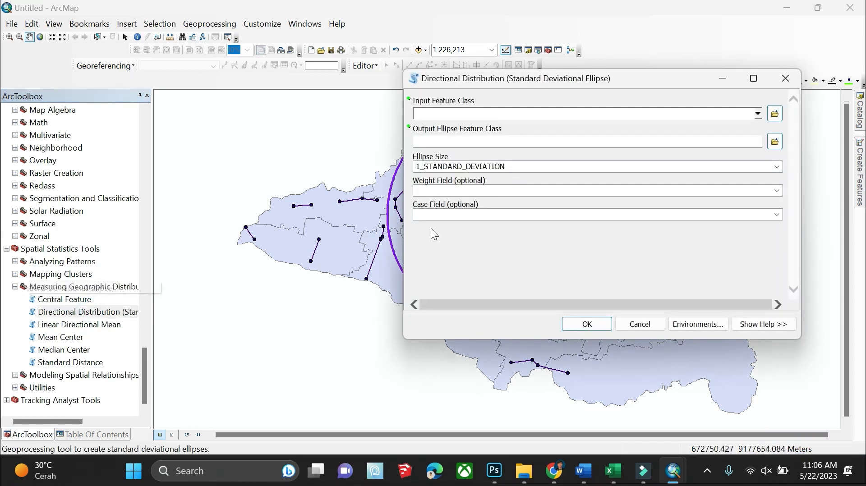
{"action": "left_click", "coordinate": [758, 113]}
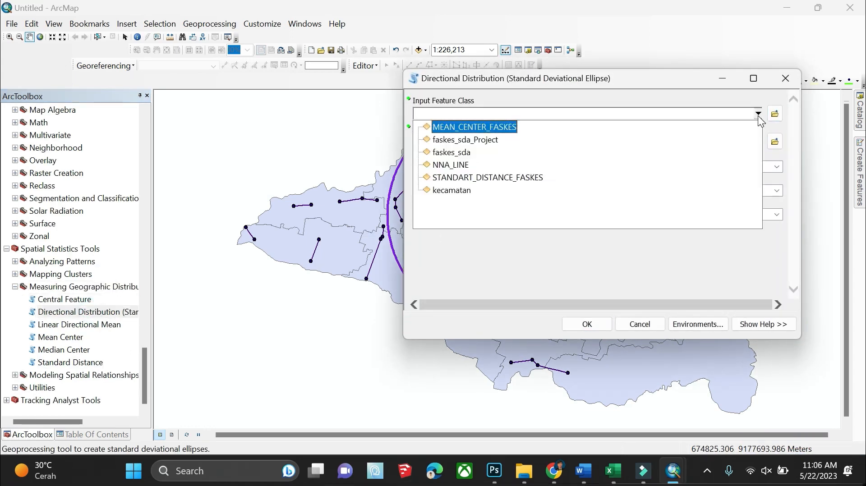
{"action": "left_click", "coordinate": [473, 141]}
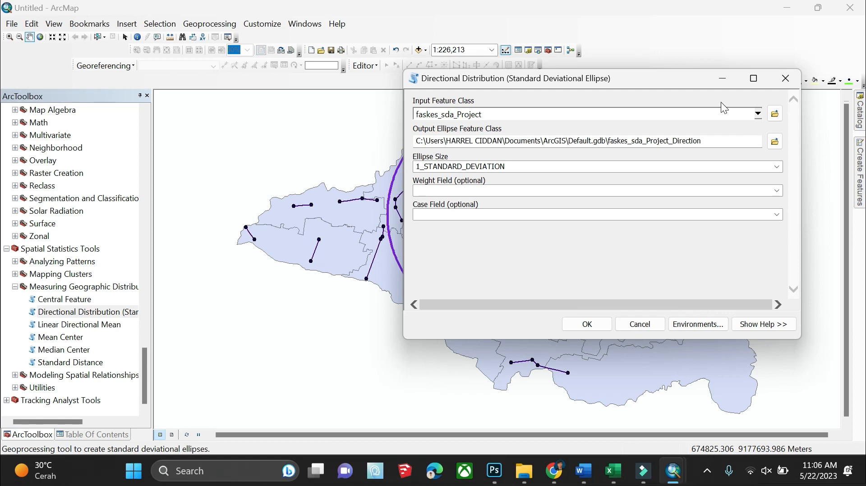
{"action": "left_click", "coordinate": [774, 141]}
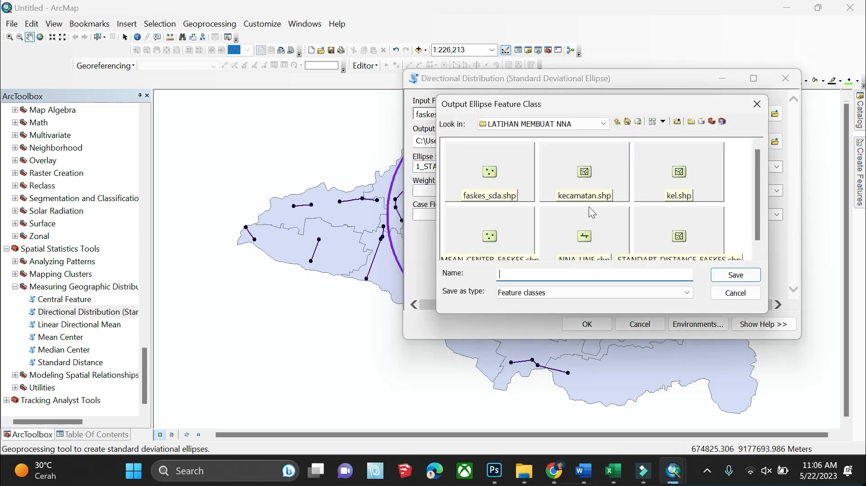
{"action": "type", "text": "CENTOGRAPH_DIR_ELIPSOID"}
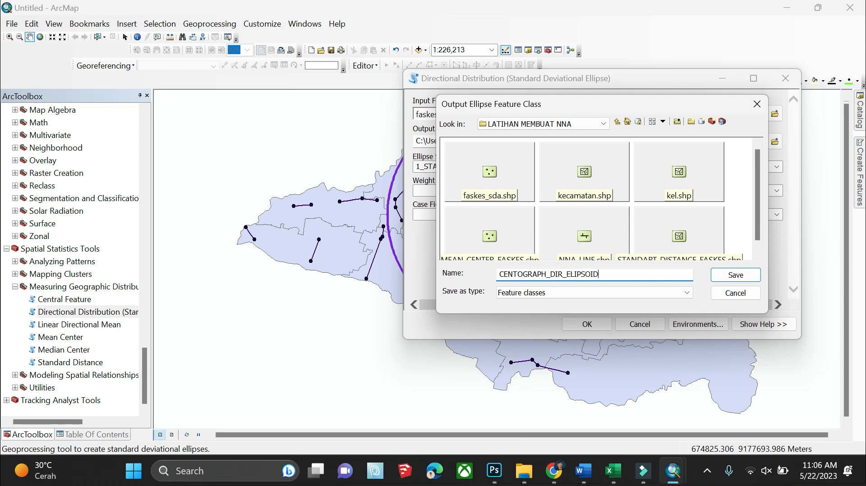
{"action": "left_click", "coordinate": [602, 123]}
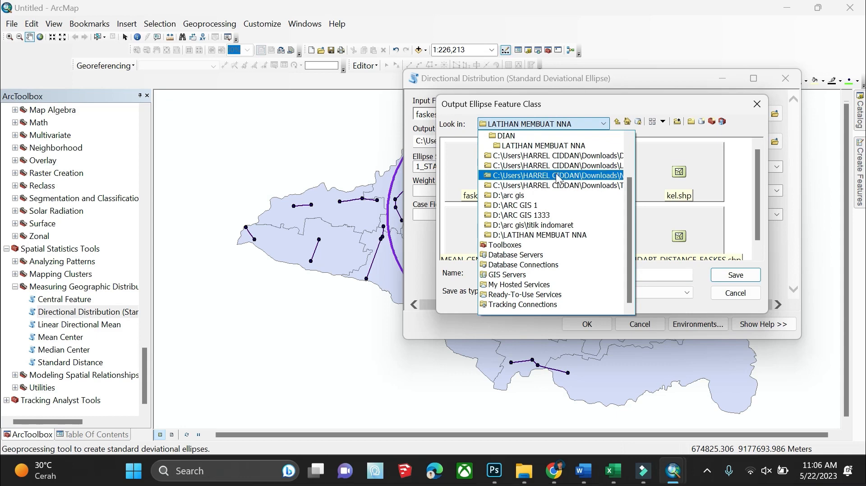
{"action": "left_click", "coordinate": [741, 276]}
{"action": "left_click", "coordinate": [735, 273]}
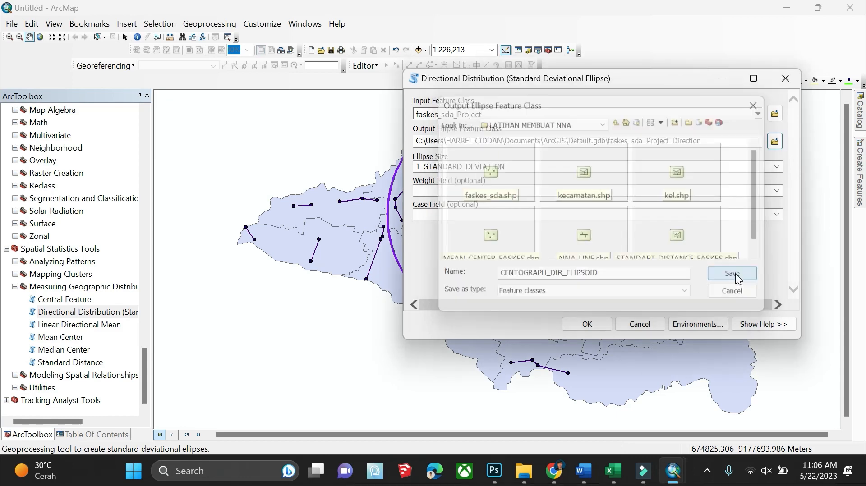
{"action": "left_click", "coordinate": [583, 328]}
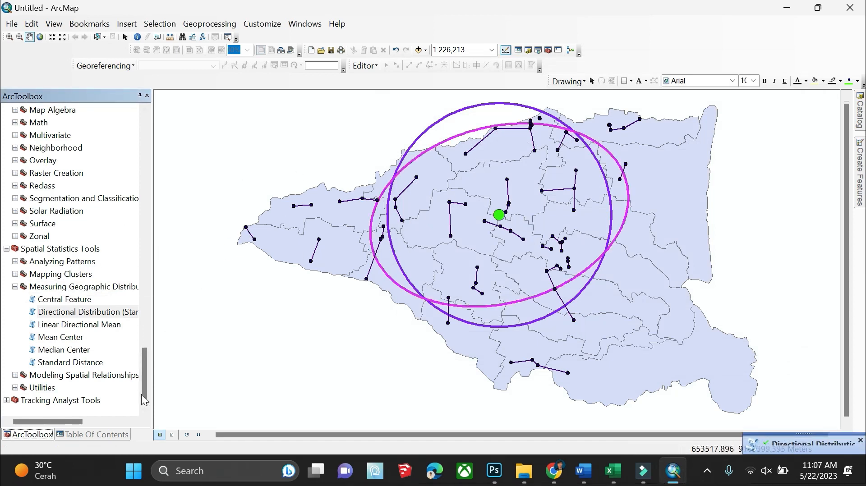
{"action": "left_click_drag", "start_coordinate": [169, 324], "coordinate": [170, 323]}
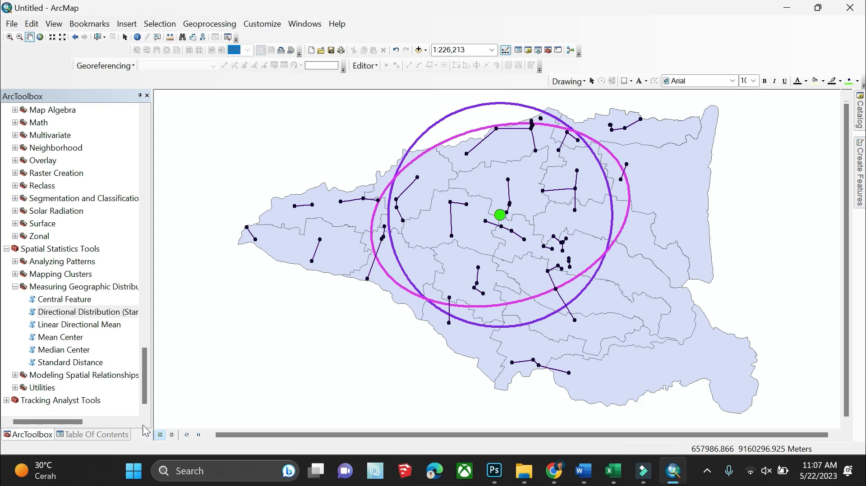
Switch to Layout View and use Page and Print Setup to set landscape orientation and A4 paper
{"action": "left_click", "coordinate": [172, 434]}
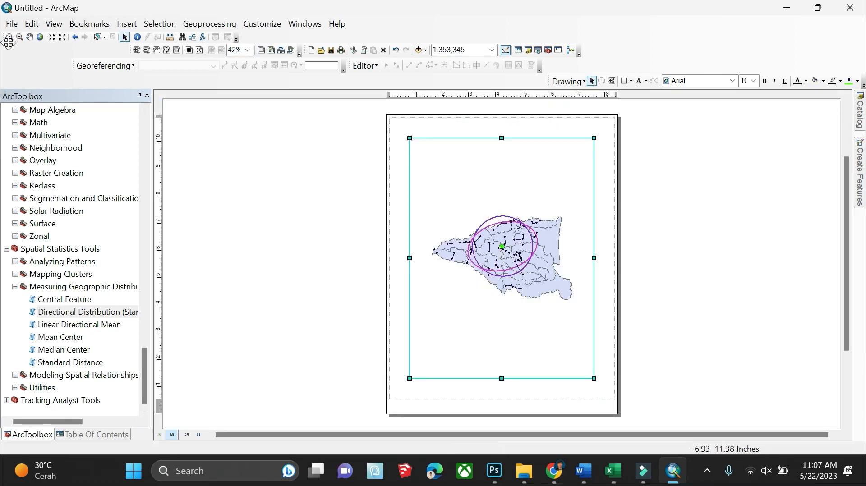
{"action": "left_click", "coordinate": [18, 26]}
{"action": "left_click", "coordinate": [14, 25]}
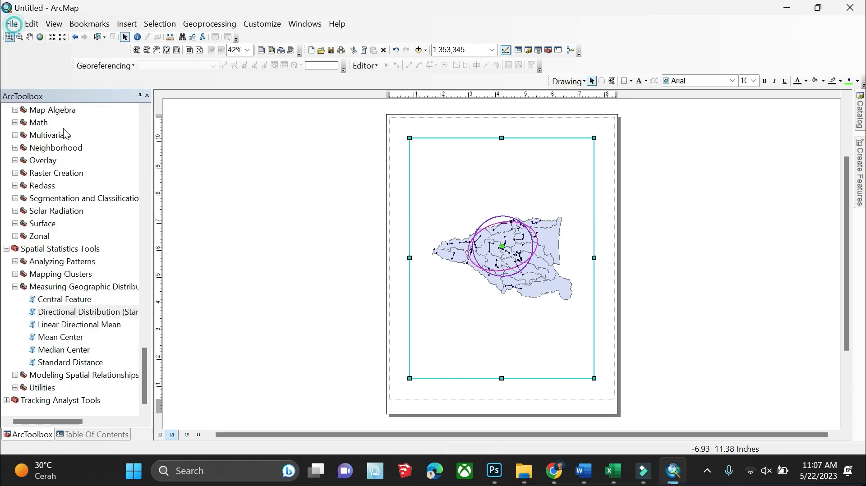
{"action": "left_click", "coordinate": [12, 24]}
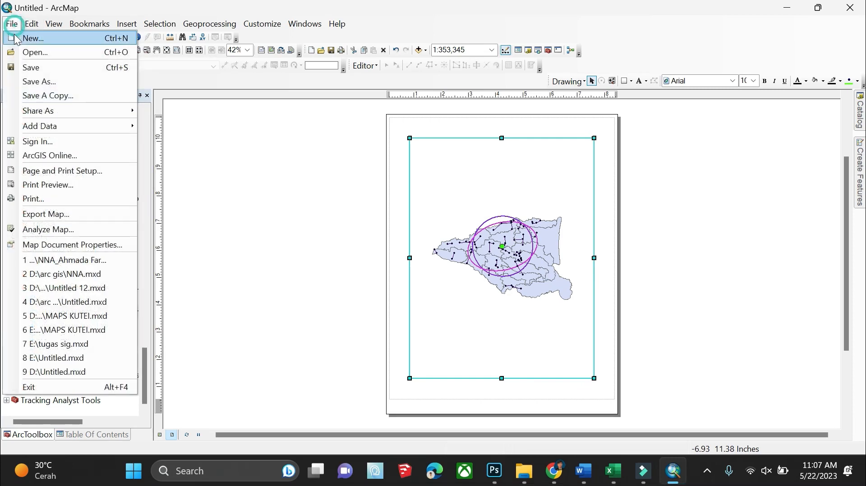
{"action": "left_click", "coordinate": [40, 169]}
{"action": "left_click", "coordinate": [407, 218]}
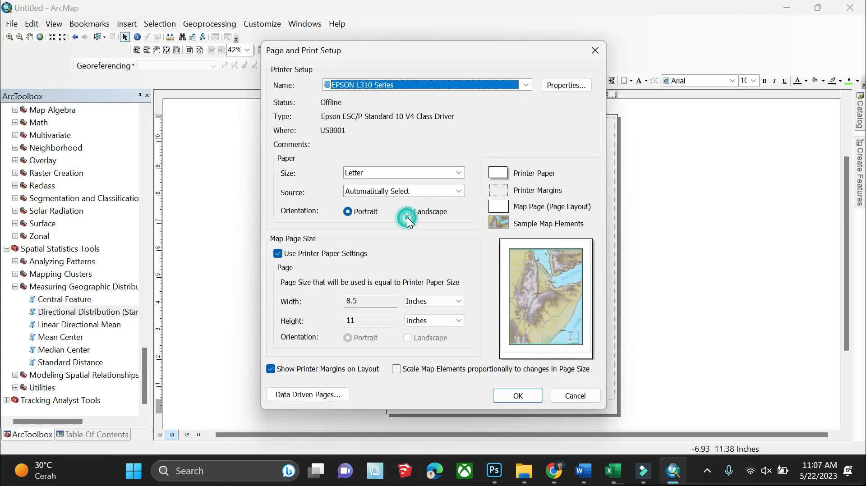
{"action": "left_click", "coordinate": [408, 171]}
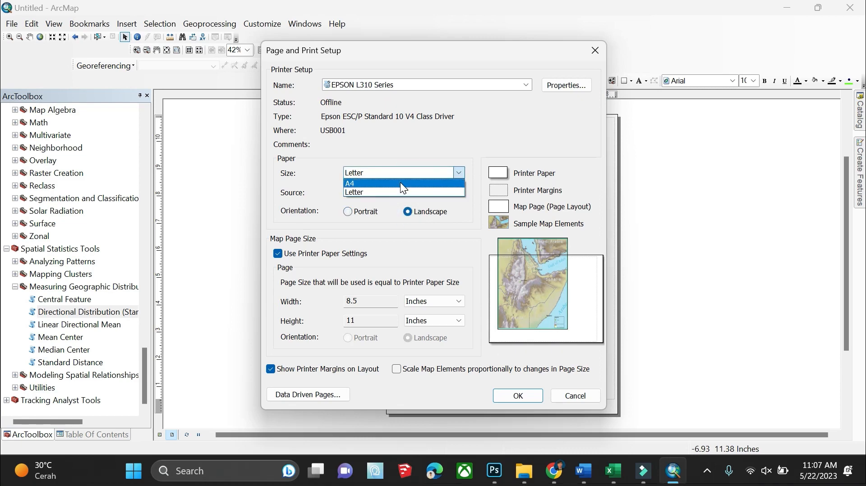
{"action": "left_click", "coordinate": [402, 185]}
{"action": "left_click", "coordinate": [510, 396]}
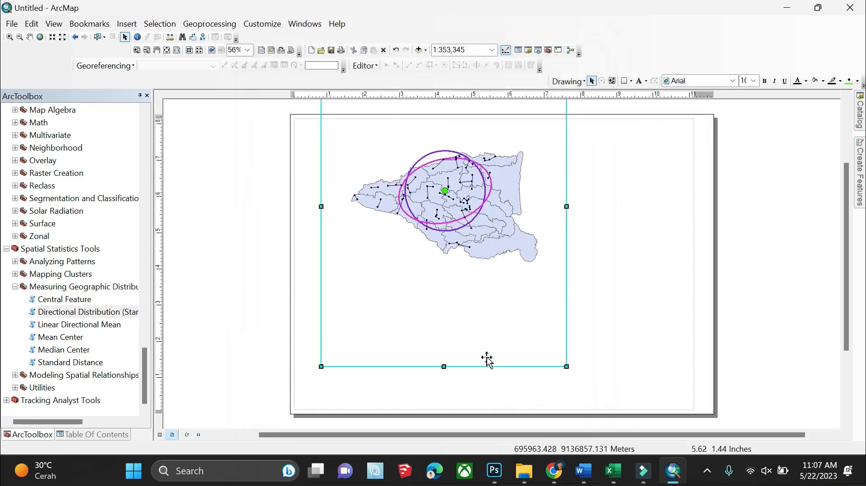
Drag the map frame's handles and body until it fills most of the landscape page
{"action": "left_click", "coordinate": [491, 50]}
{"action": "left_click", "coordinate": [446, 348]}
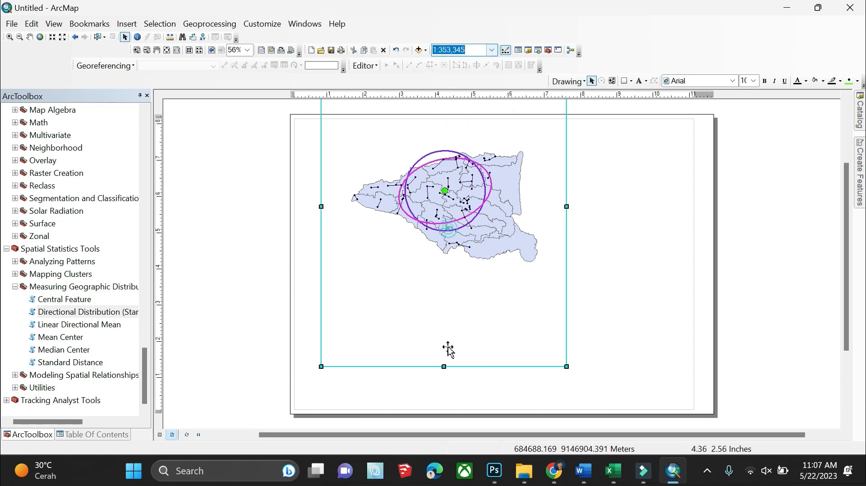
{"action": "left_click_drag", "start_coordinate": [565, 368], "coordinate": [450, 195]}
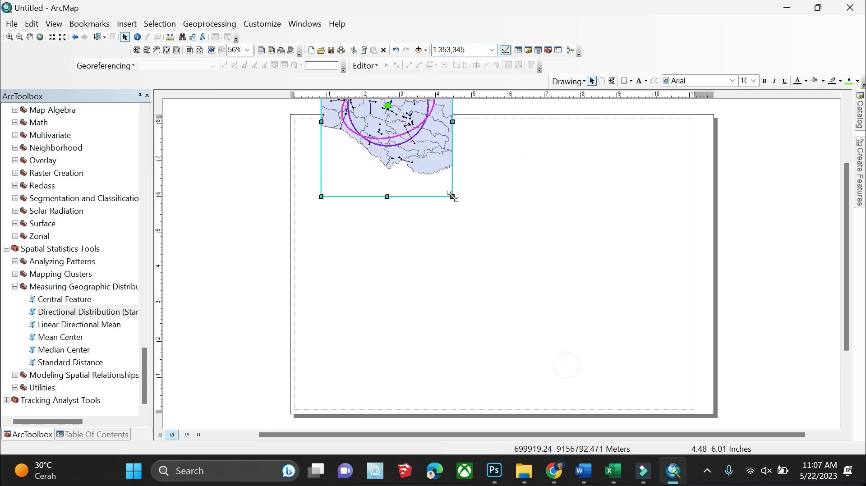
{"action": "left_click_drag", "start_coordinate": [406, 149], "coordinate": [435, 225]}
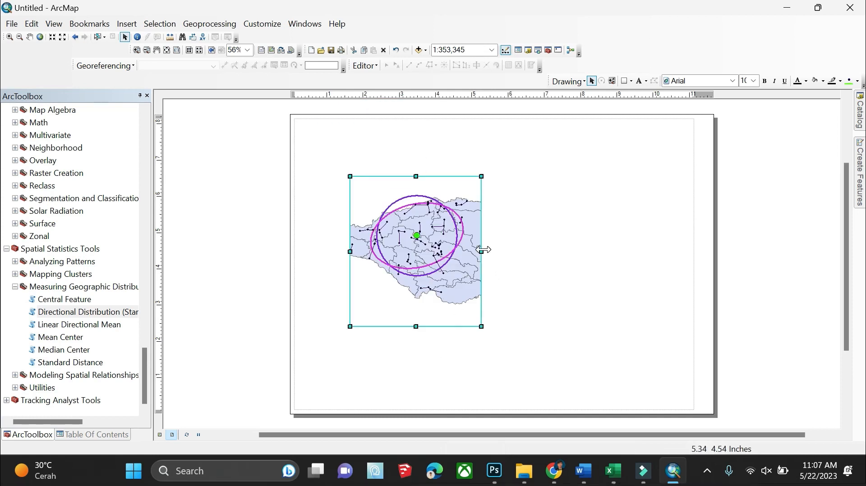
{"action": "left_click_drag", "start_coordinate": [481, 251], "coordinate": [546, 259]}
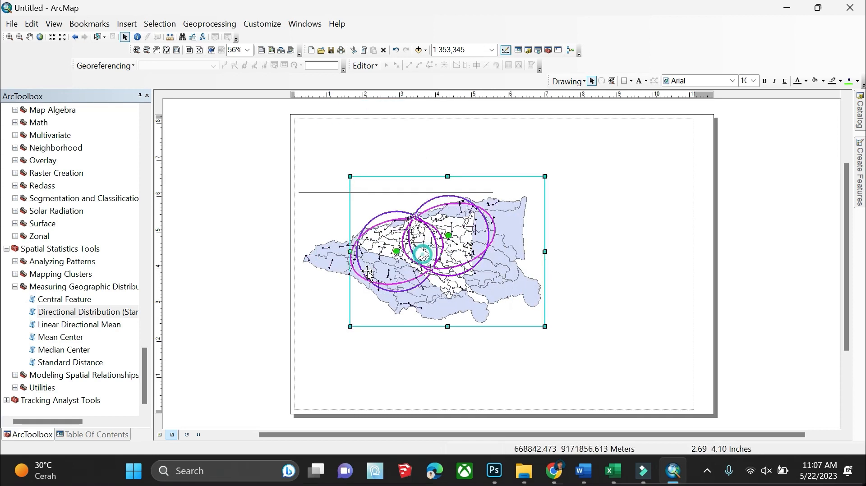
{"action": "left_click_drag", "start_coordinate": [369, 272], "coordinate": [321, 291]}
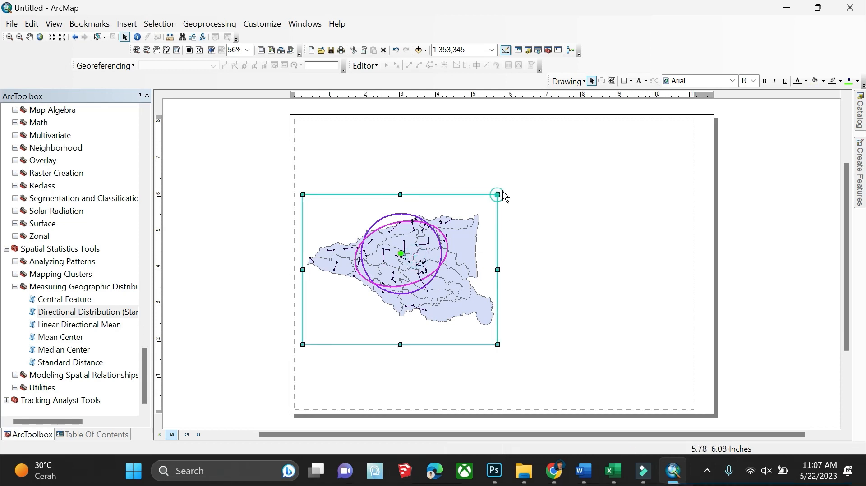
{"action": "left_click_drag", "start_coordinate": [503, 193], "coordinate": [540, 174]}
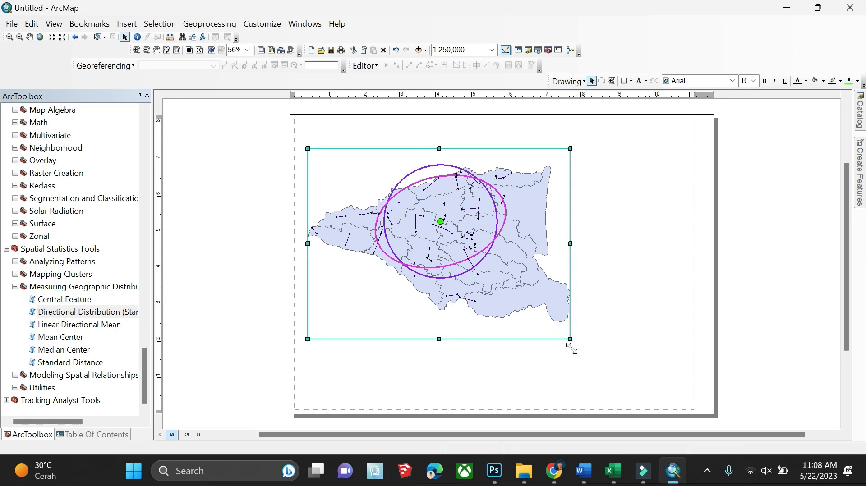
{"action": "left_click_drag", "start_coordinate": [569, 340], "coordinate": [571, 348]}
{"action": "left_click_drag", "start_coordinate": [569, 248], "coordinate": [578, 250]}
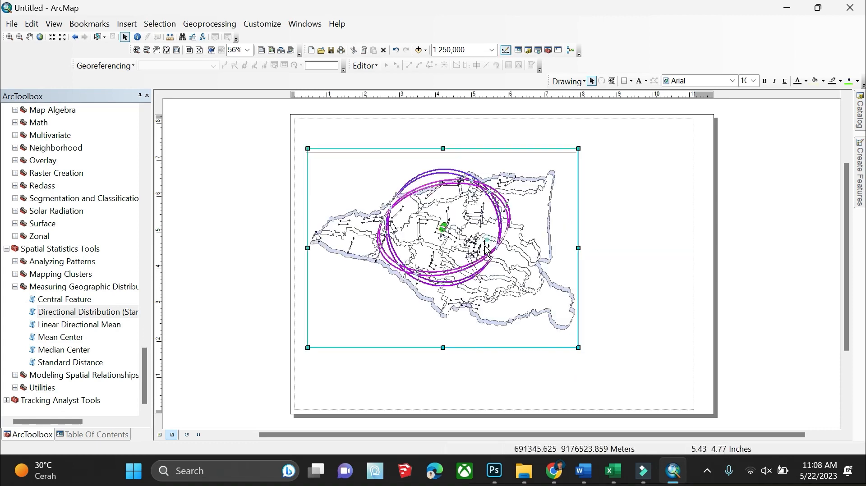
{"action": "left_click_drag", "start_coordinate": [484, 246], "coordinate": [478, 256]}
{"action": "left_click", "coordinate": [759, 261]}
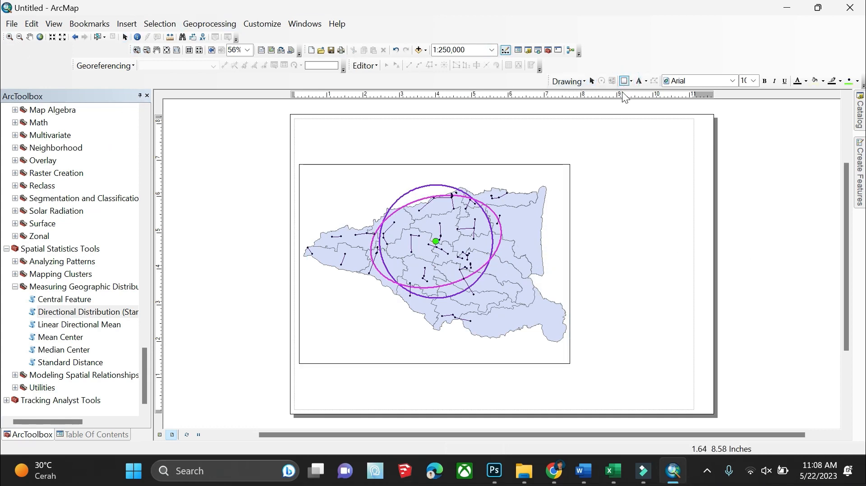
Draw a rectangle graphic from the page's top-left corner to its bottom-right corner
{"action": "left_click", "coordinate": [631, 81]}
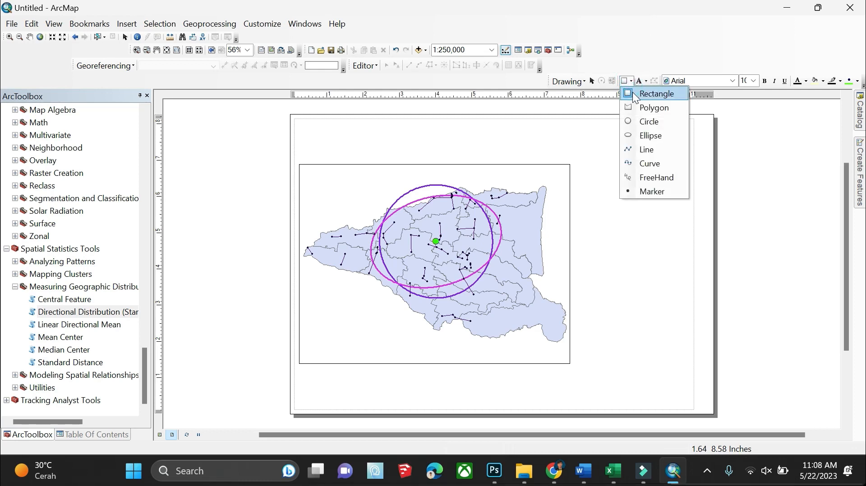
{"action": "left_click", "coordinate": [635, 150]}
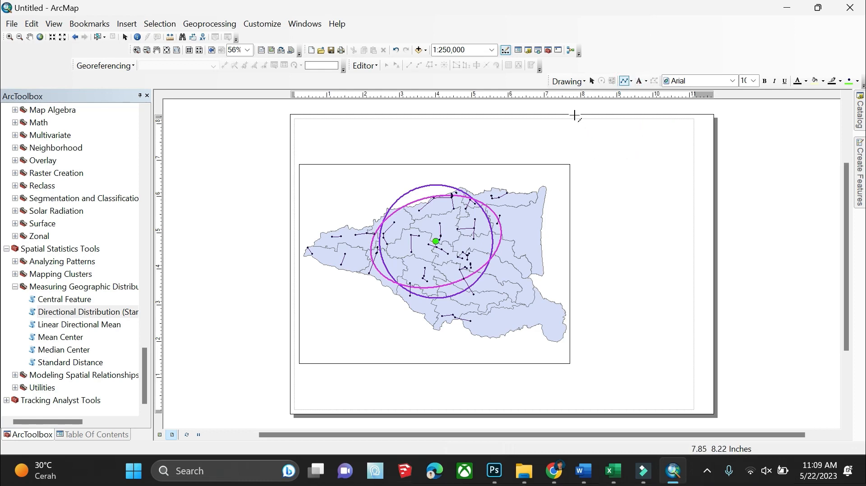
{"action": "left_click", "coordinate": [630, 81]}
{"action": "left_click", "coordinate": [637, 90]}
{"action": "left_click_drag", "start_coordinate": [290, 115], "coordinate": [713, 417]}
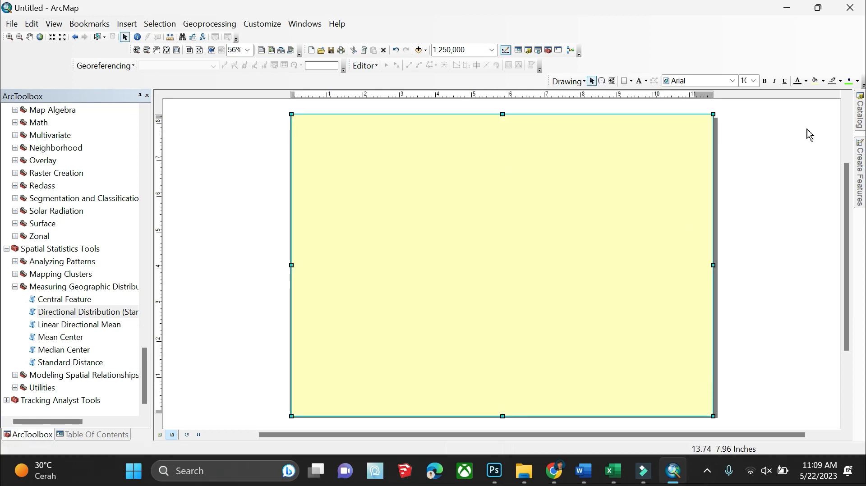
Give the page rectangle No Color fill and a dark grey outline of width 3
{"action": "left_click", "coordinate": [70, 436]}
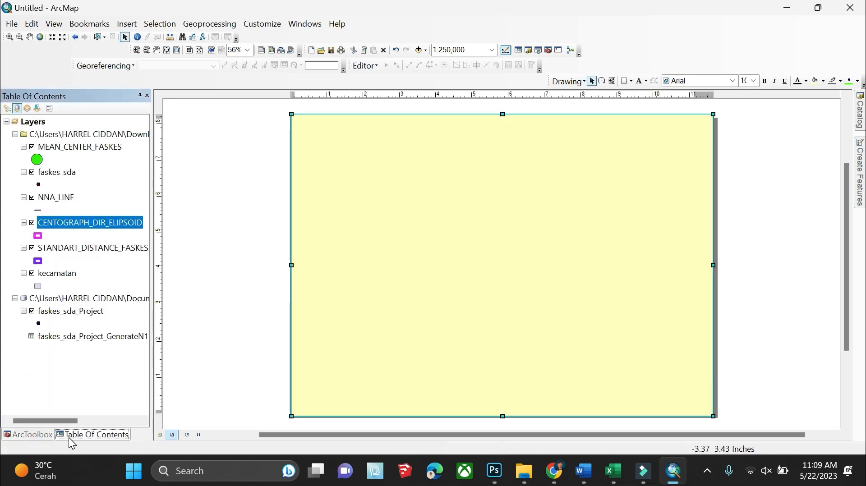
{"action": "right_click", "coordinate": [624, 225]}
{"action": "left_click", "coordinate": [638, 437]}
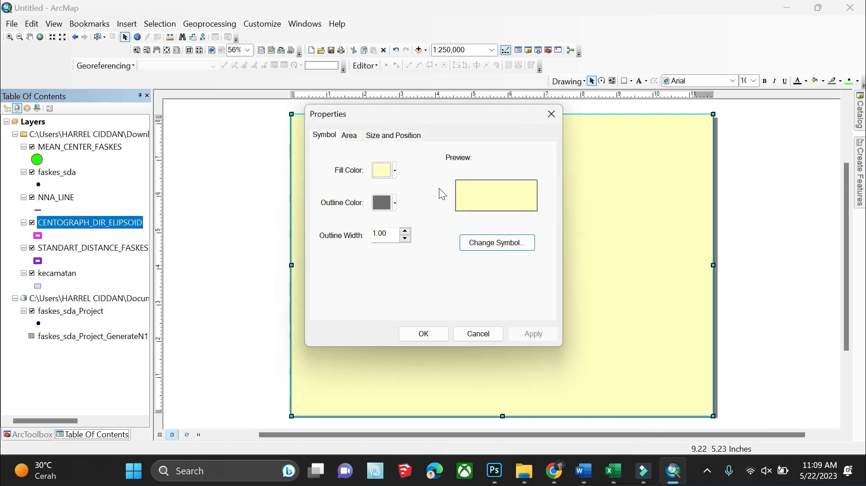
{"action": "left_click", "coordinate": [395, 171]}
{"action": "left_click", "coordinate": [403, 186]}
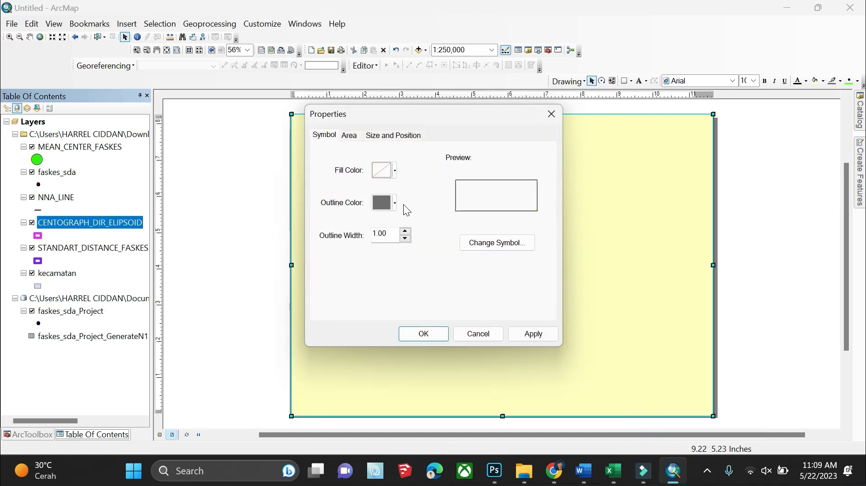
{"action": "left_click", "coordinate": [384, 203]}
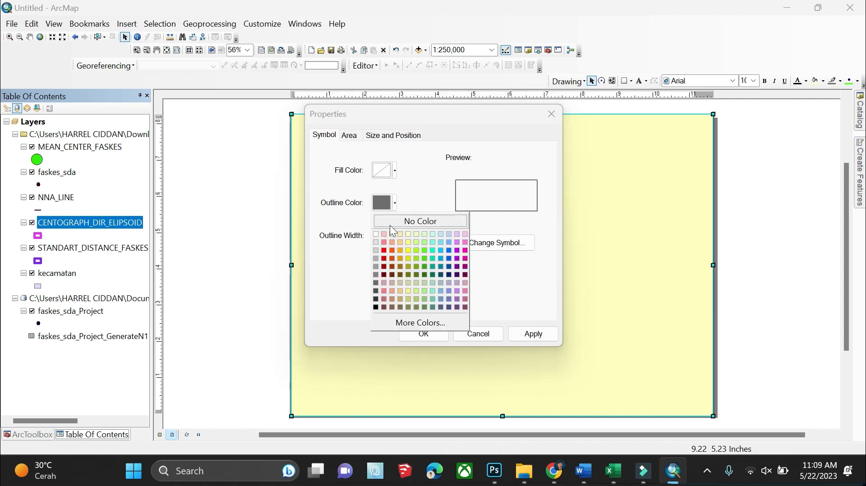
{"action": "left_click", "coordinate": [375, 283]}
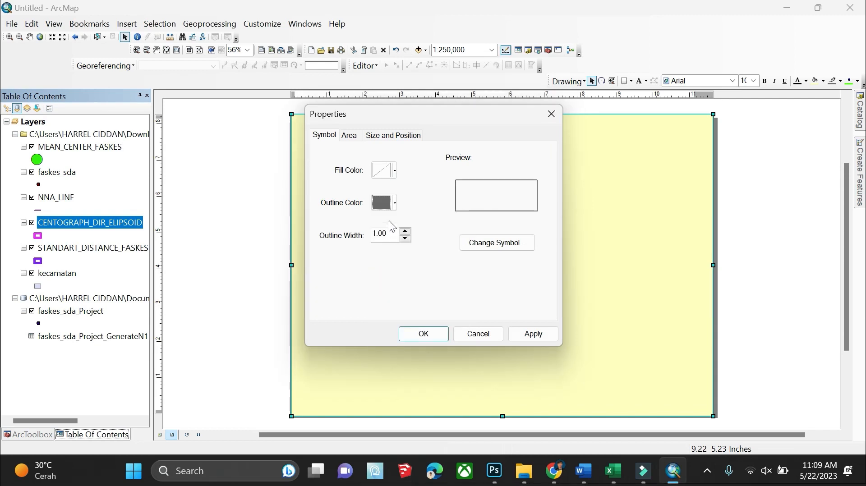
{"action": "left_click", "coordinate": [388, 202]}
{"action": "left_click", "coordinate": [376, 300]}
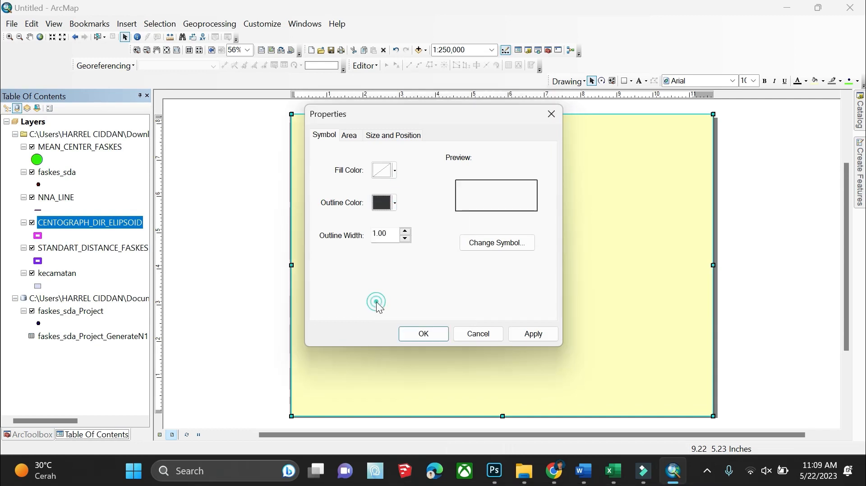
{"action": "left_click", "coordinate": [405, 231]}
{"action": "left_click", "coordinate": [404, 230]}
{"action": "left_click", "coordinate": [423, 333]}
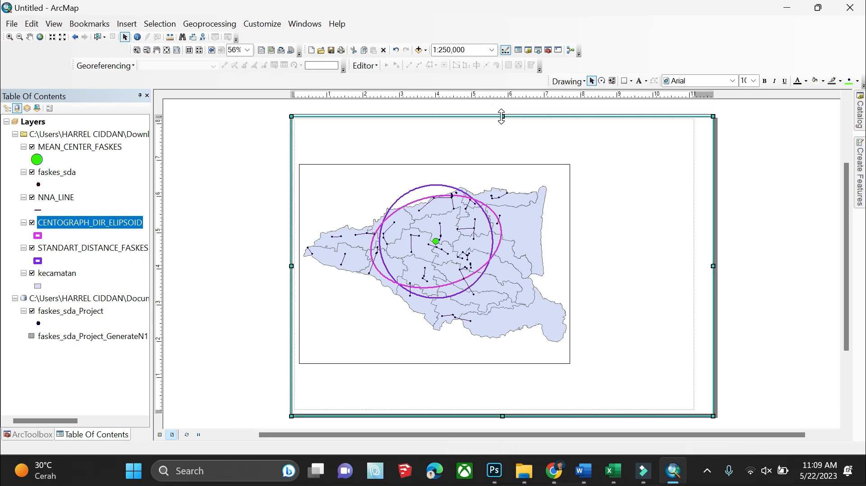
{"action": "left_click", "coordinate": [769, 181]}
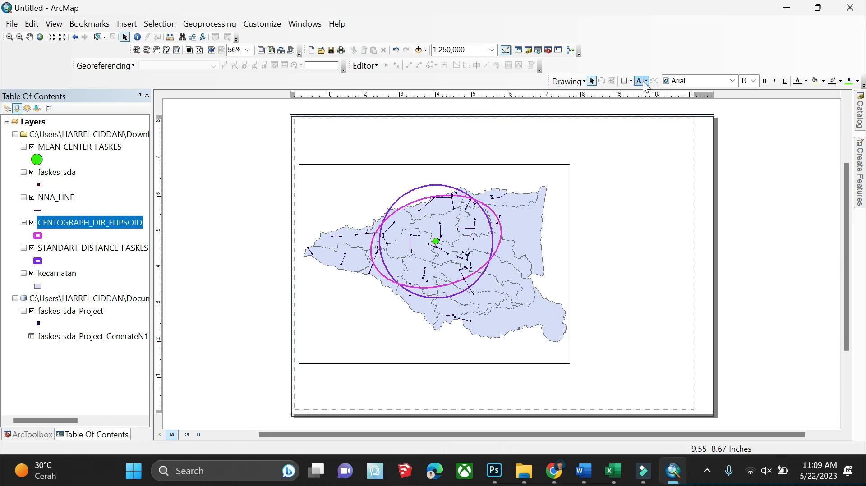
Draw a straight line down the full page height, right of the map frame, forming a side panel
{"action": "left_click", "coordinate": [627, 81]}
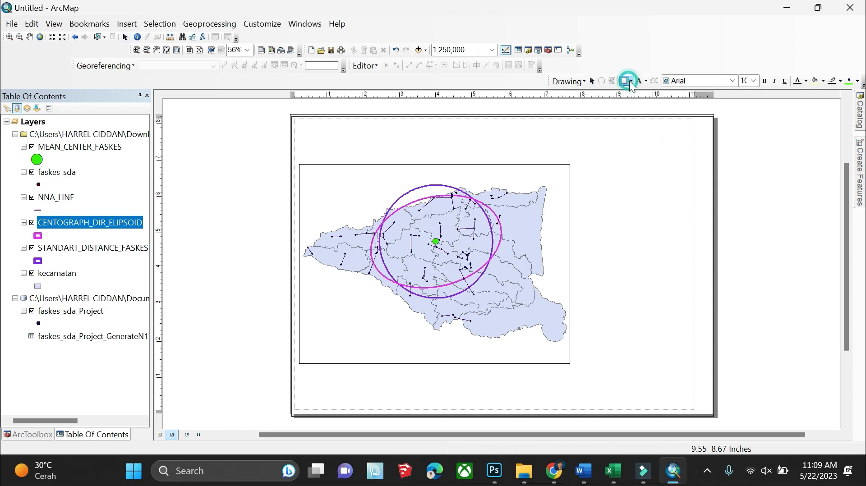
{"action": "left_click", "coordinate": [630, 82]}
{"action": "left_click", "coordinate": [645, 149]}
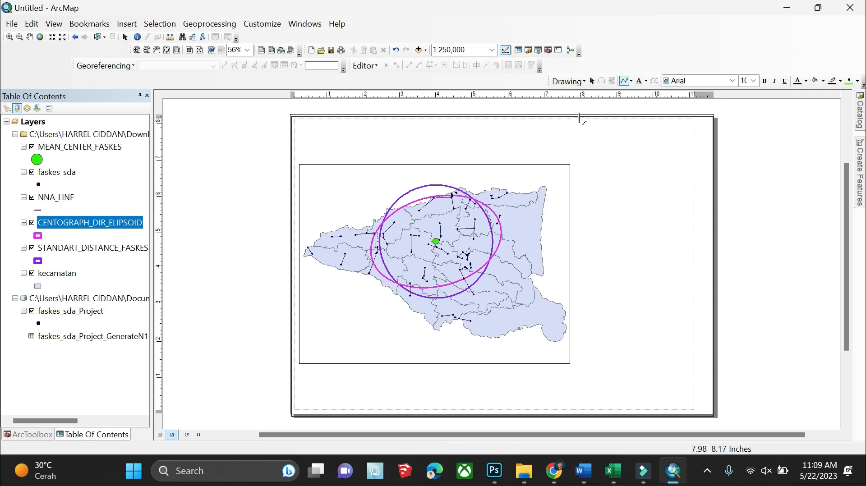
{"action": "left_click", "coordinate": [579, 118]}
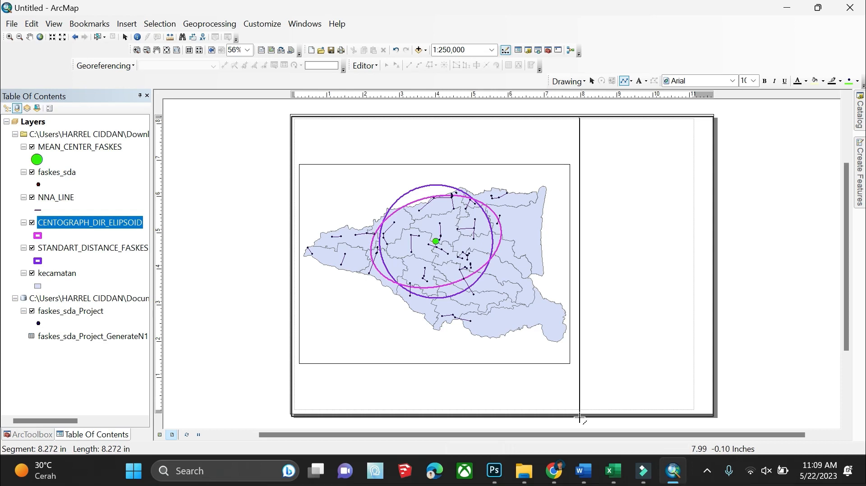
{"action": "left_click", "coordinate": [580, 417]}
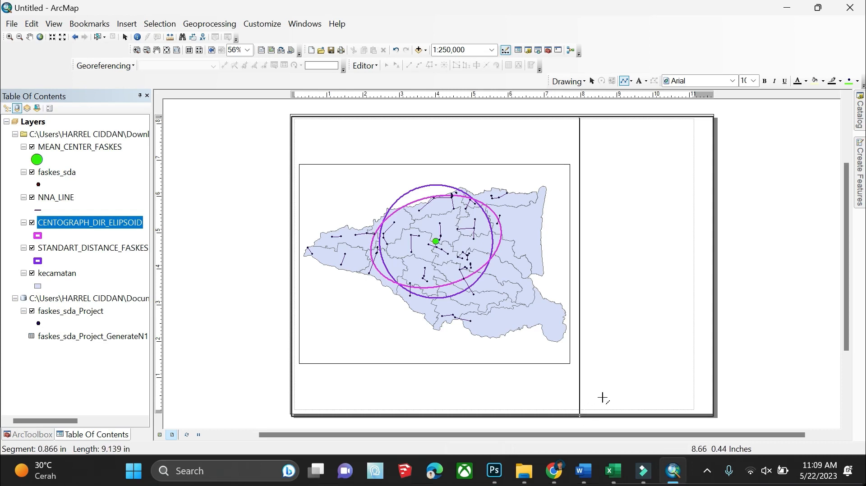
{"action": "double_click", "coordinate": [581, 423]}
{"action": "left_click", "coordinate": [739, 317]}
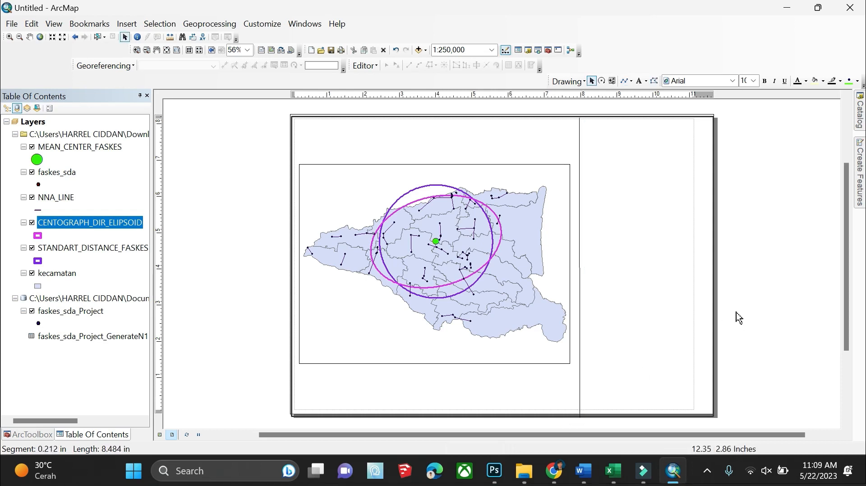
Insert a text element above the map frame with placeholder text 'P'
{"action": "left_click", "coordinate": [131, 26]}
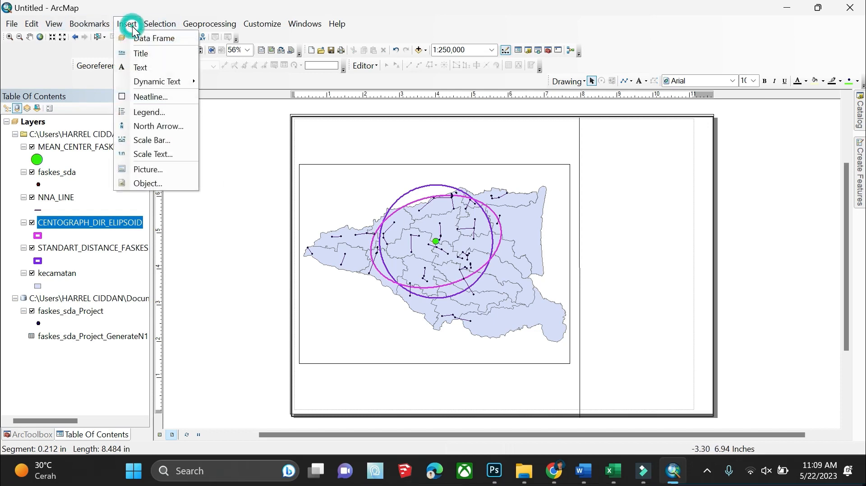
{"action": "left_click", "coordinate": [154, 68]}
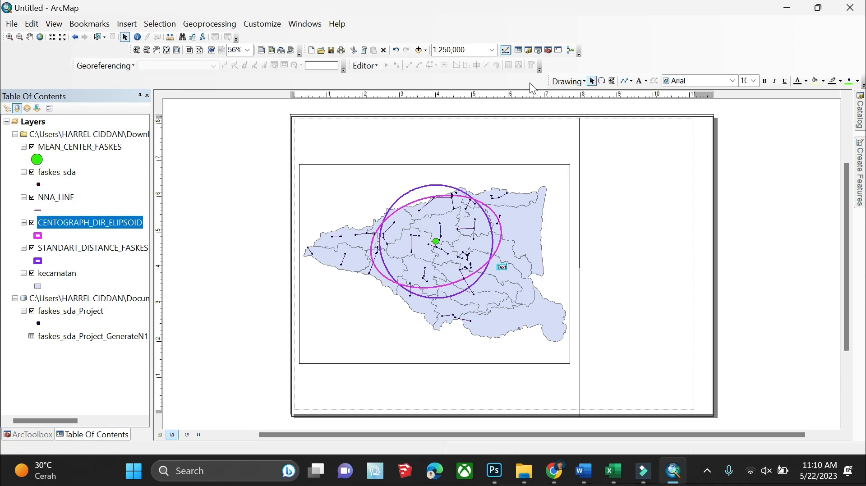
{"action": "left_click", "coordinate": [506, 123]}
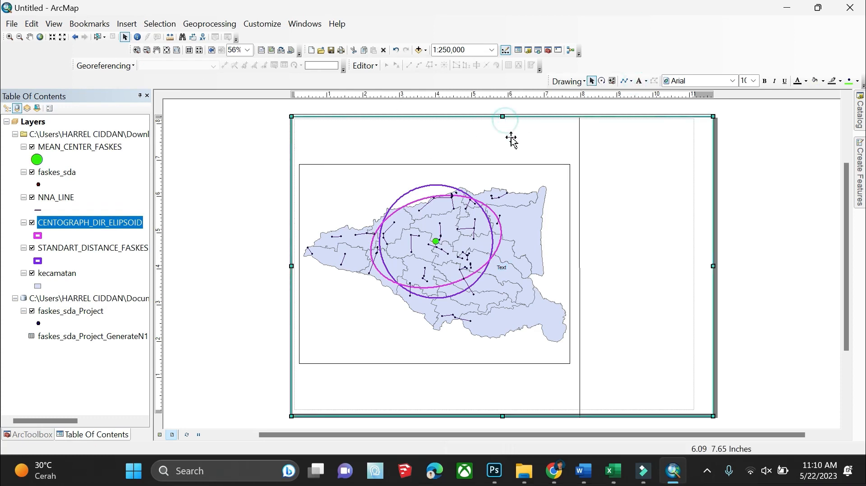
{"action": "left_click", "coordinate": [639, 81]}
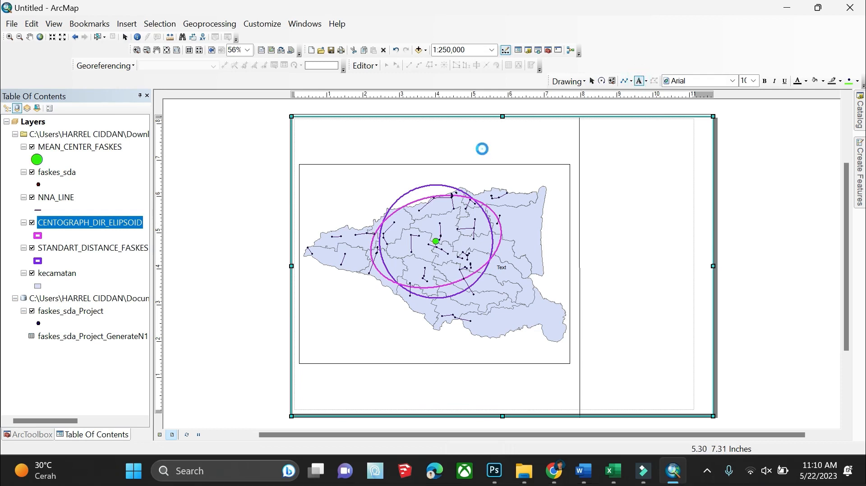
{"action": "left_click", "coordinate": [483, 146]}
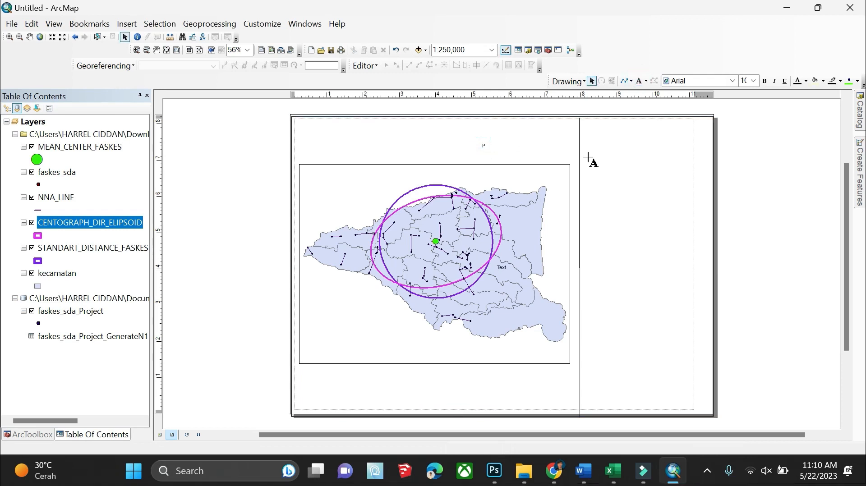
{"action": "type", "text": "P"}
{"action": "right_click", "coordinate": [487, 149]}
{"action": "left_click", "coordinate": [794, 134]}
Change the text to 'PETA PERSEBARAN PUSKESMAS / KABUPATEN SIDOARJO 2020' on two lines, centre-aligned
{"action": "right_click", "coordinate": [483, 146]}
{"action": "left_click", "coordinate": [523, 360]}
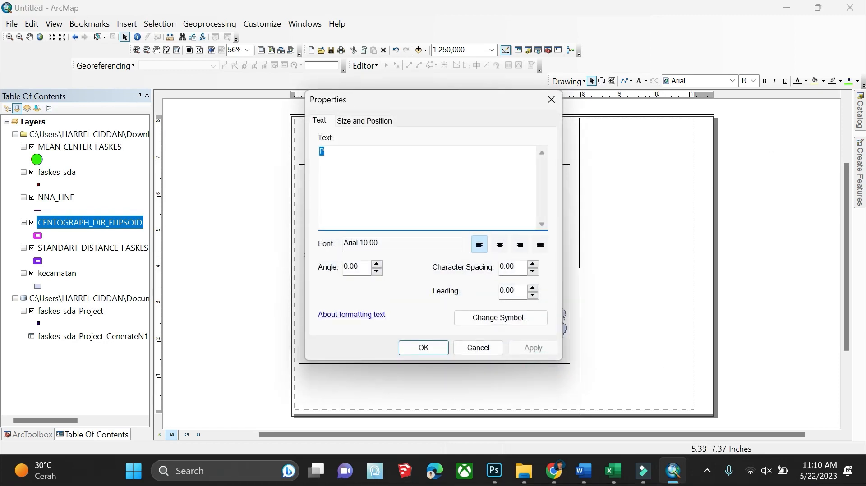
{"action": "type", "text": "PETA PERSEBA"}
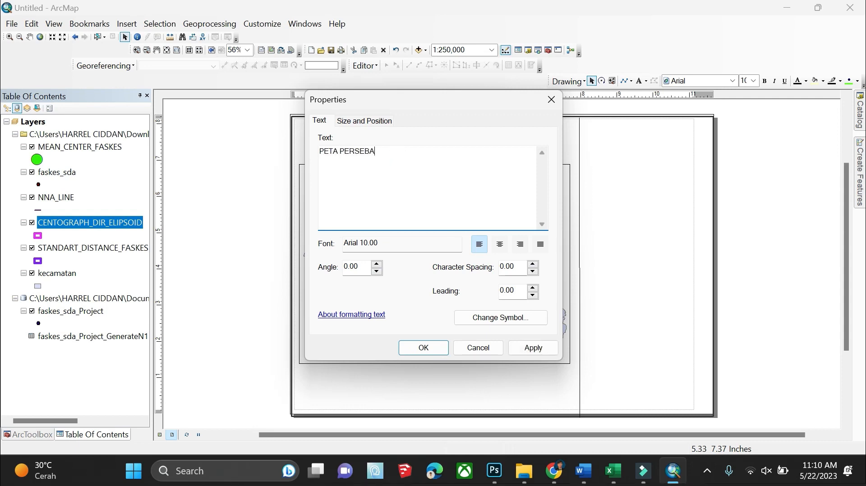
{"action": "type", "text": "RAN PUSKESMAS"}
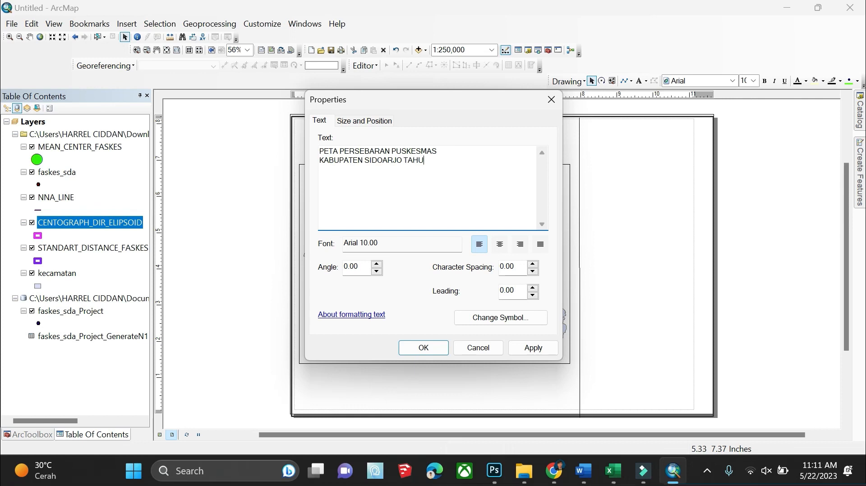
{"action": "type", "text": "2023"}
{"action": "type", "text": "0"}
{"action": "key", "text": "Return"}
{"action": "left_click", "coordinate": [494, 248]}
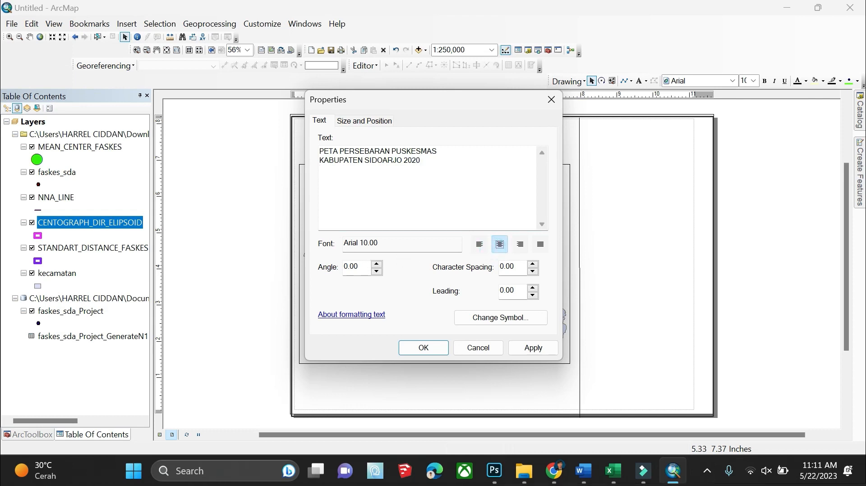
{"action": "left_click", "coordinate": [436, 243]}
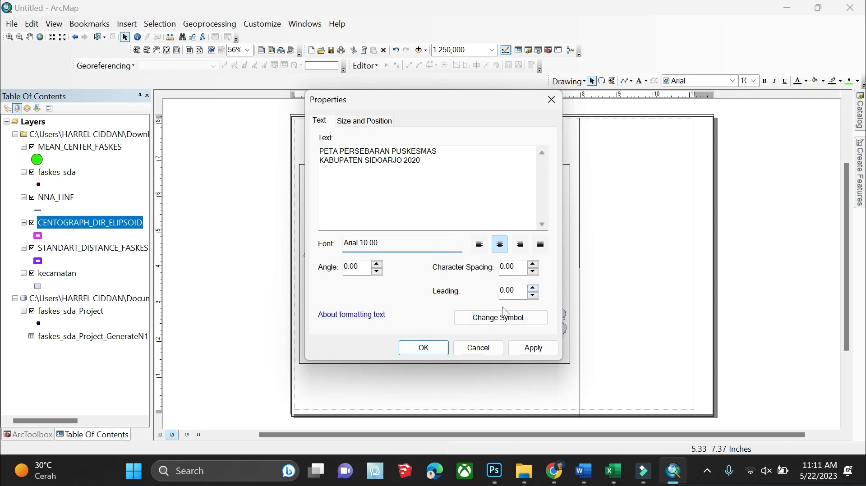
{"action": "left_click", "coordinate": [410, 348]}
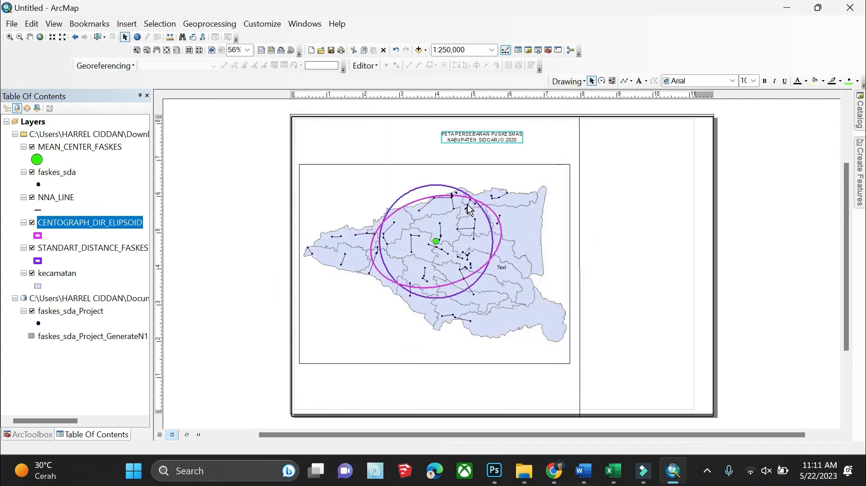
Make the map title bold at size 20 and move it lower on the page
{"action": "left_click", "coordinate": [763, 81]}
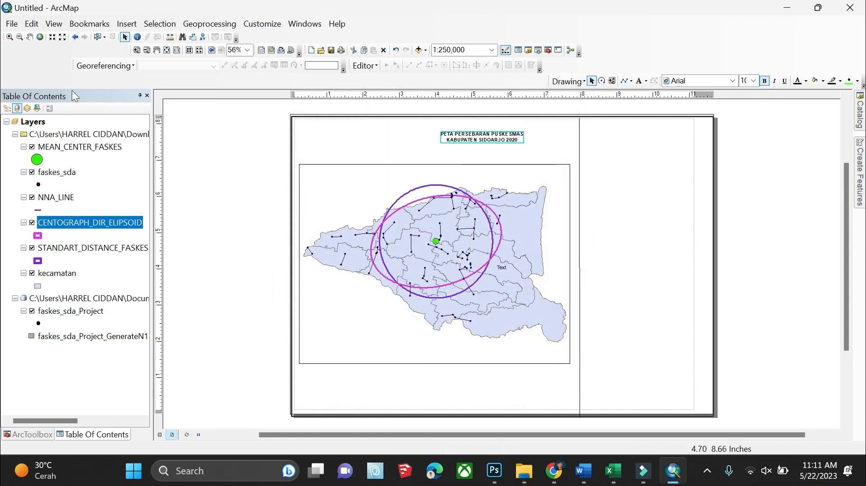
{"action": "left_click", "coordinate": [471, 139]}
{"action": "left_click", "coordinate": [490, 140]}
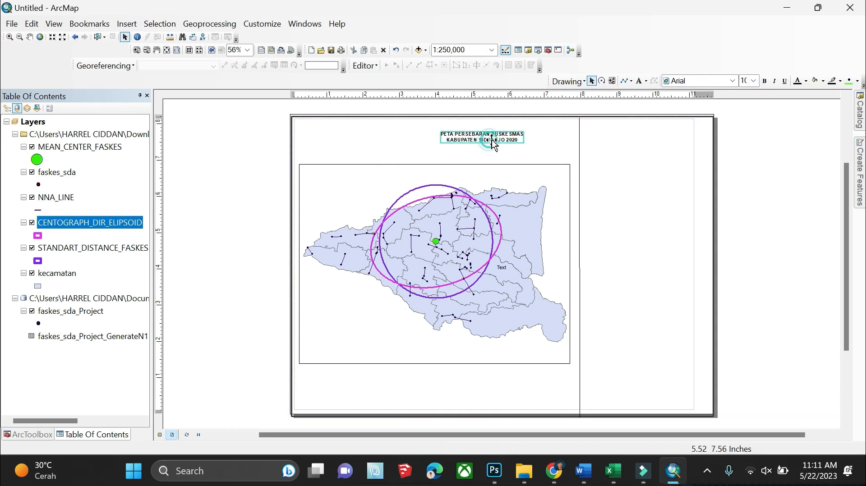
{"action": "left_click", "coordinate": [753, 80]}
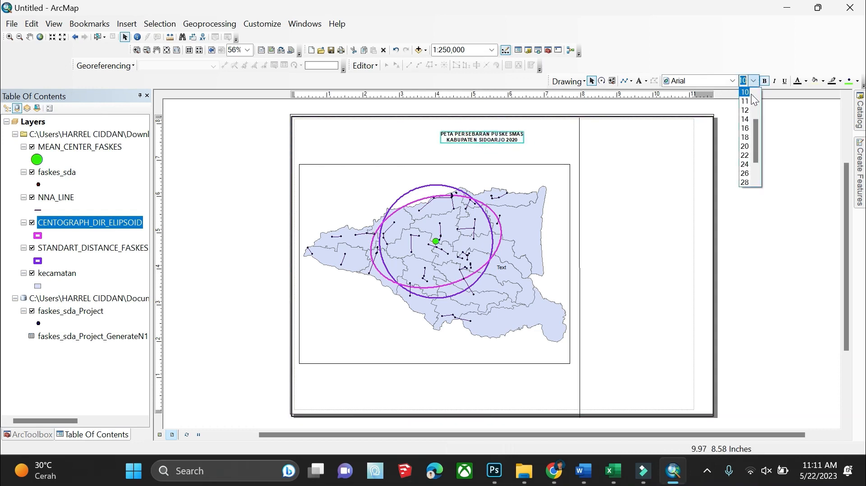
{"action": "left_click", "coordinate": [744, 145]}
{"action": "left_click_drag", "start_coordinate": [491, 131], "coordinate": [449, 148]}
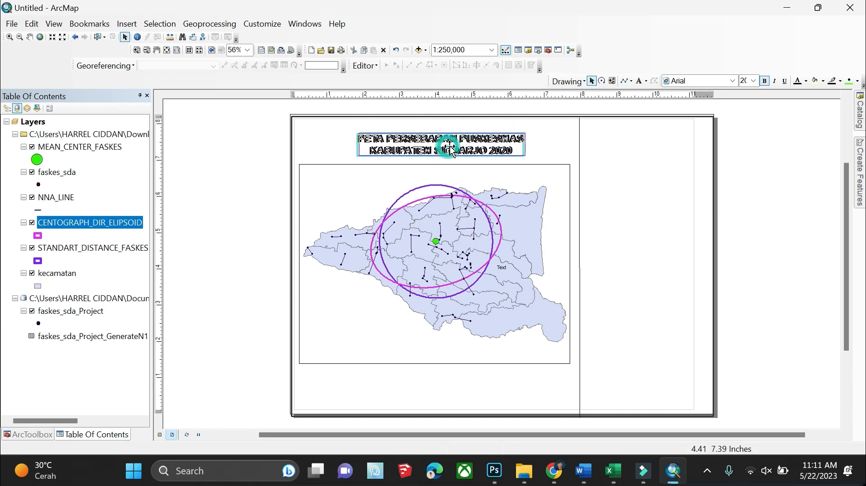
{"action": "left_click", "coordinate": [769, 174]}
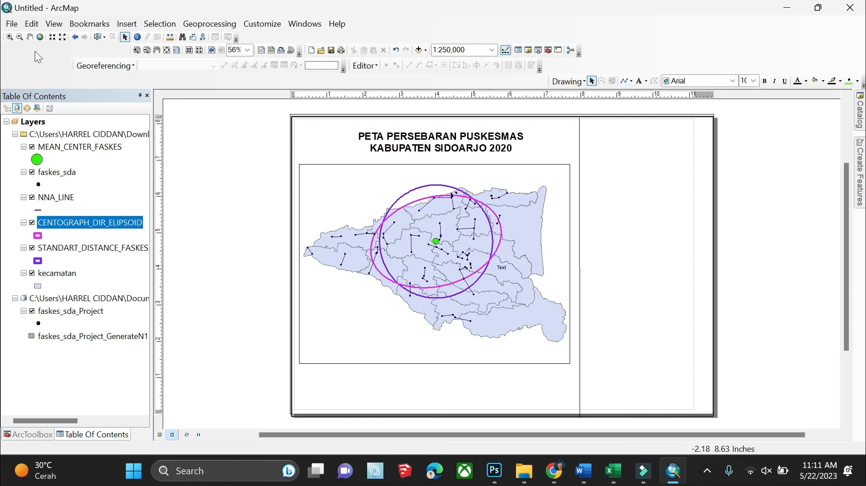
Enlarge the title to 24 pt and position it just above the map
{"action": "left_click", "coordinate": [119, 22]}
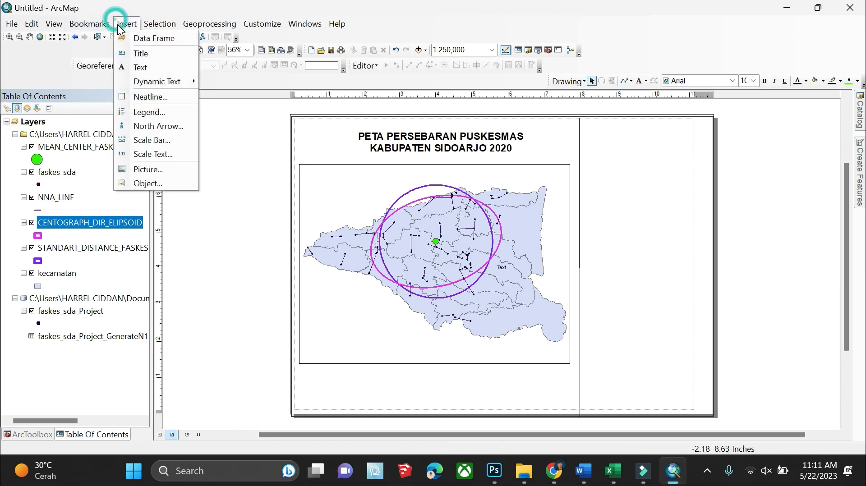
{"action": "left_click", "coordinate": [707, 178]}
{"action": "left_click", "coordinate": [471, 137]}
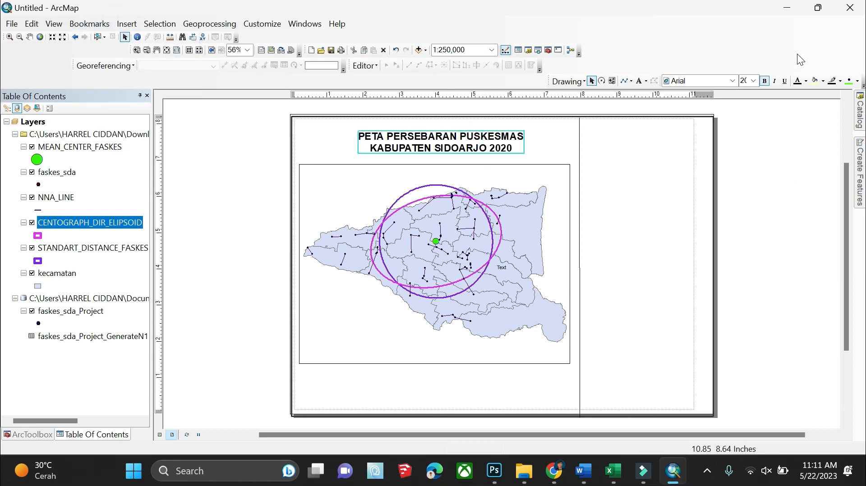
{"action": "left_click", "coordinate": [752, 81]}
{"action": "left_click", "coordinate": [742, 137]}
{"action": "left_click", "coordinate": [810, 140]}
{"action": "left_click", "coordinate": [494, 135]}
{"action": "left_click_drag", "start_coordinate": [492, 134], "coordinate": [491, 156]}
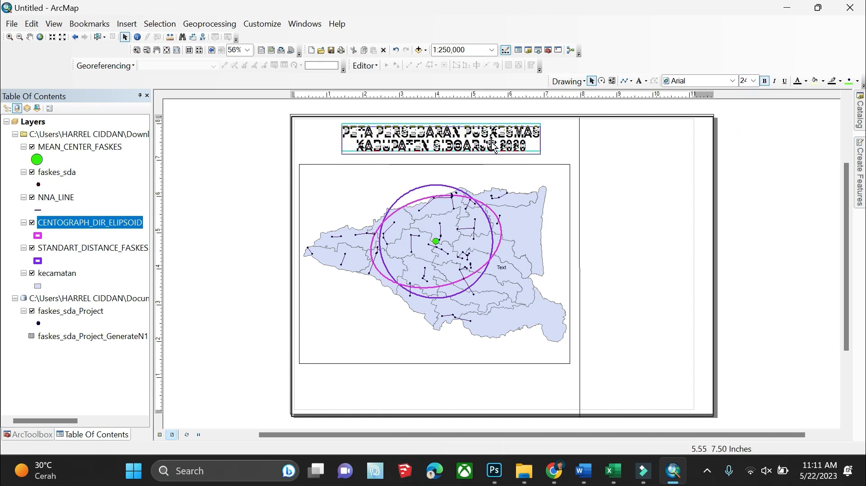
Insert the Logo_Universitas_Negeri_Surabaya_Terbaru image as a picture in the layout
{"action": "left_click", "coordinate": [130, 26]}
{"action": "left_click", "coordinate": [152, 167]}
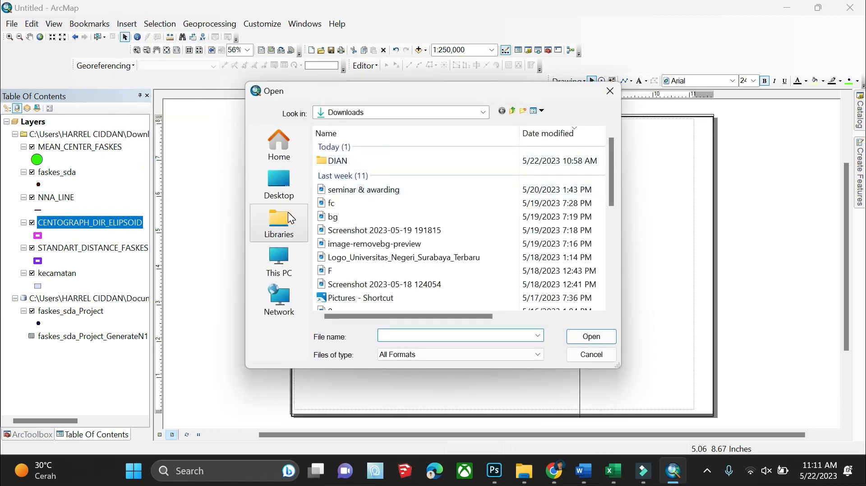
{"action": "left_click", "coordinate": [378, 256]}
{"action": "left_click", "coordinate": [583, 342]}
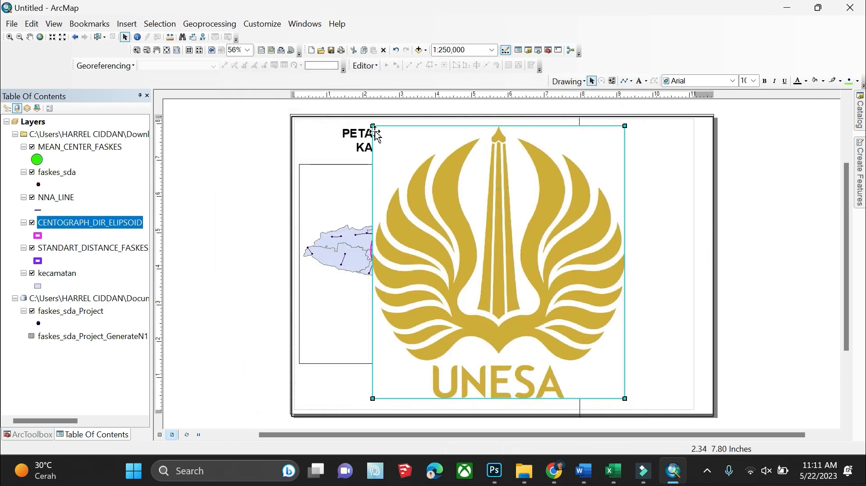
Shrink the logo and place it at the top of the right-hand panel
{"action": "left_click_drag", "start_coordinate": [373, 126], "coordinate": [549, 317]}
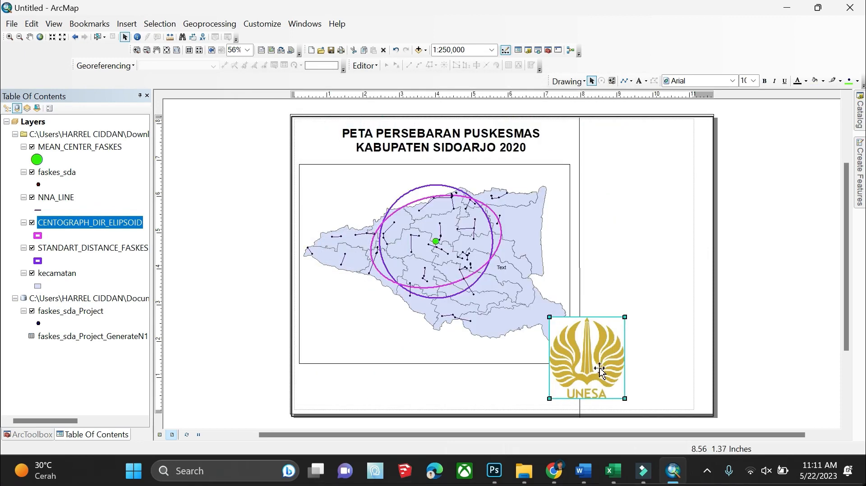
{"action": "left_click_drag", "start_coordinate": [600, 369], "coordinate": [651, 175]}
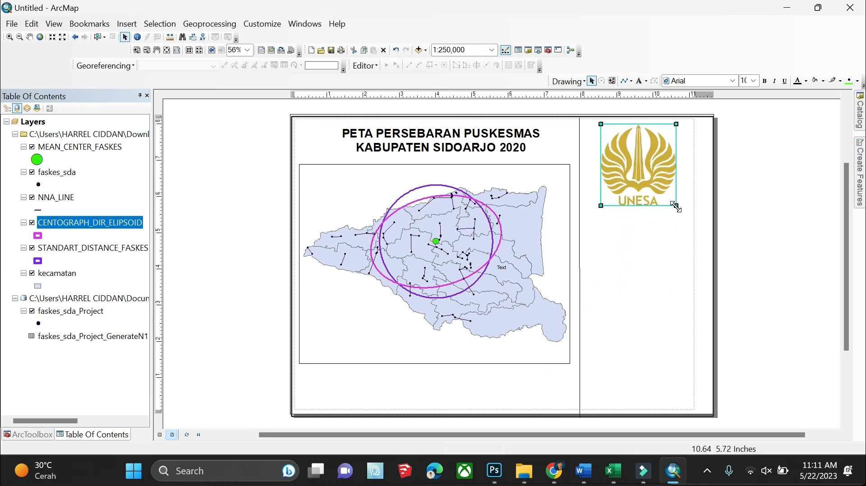
{"action": "left_click_drag", "start_coordinate": [676, 206], "coordinate": [636, 162]}
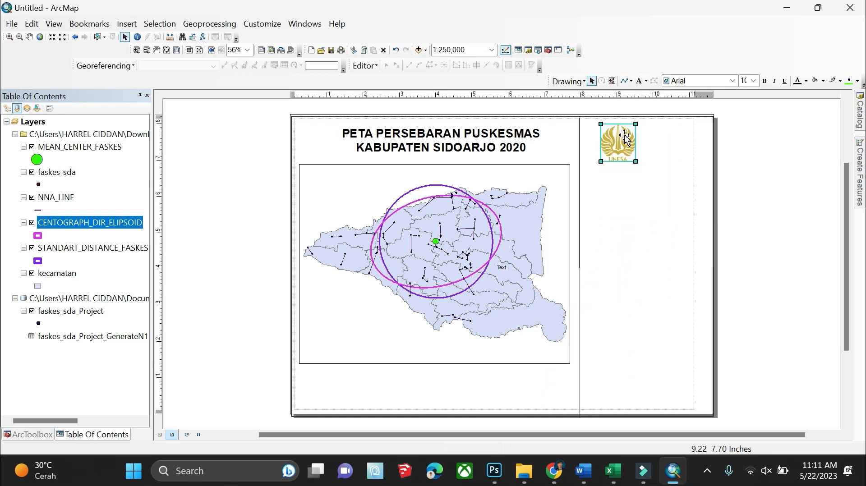
{"action": "left_click", "coordinate": [769, 176]}
{"action": "left_click", "coordinate": [639, 81]}
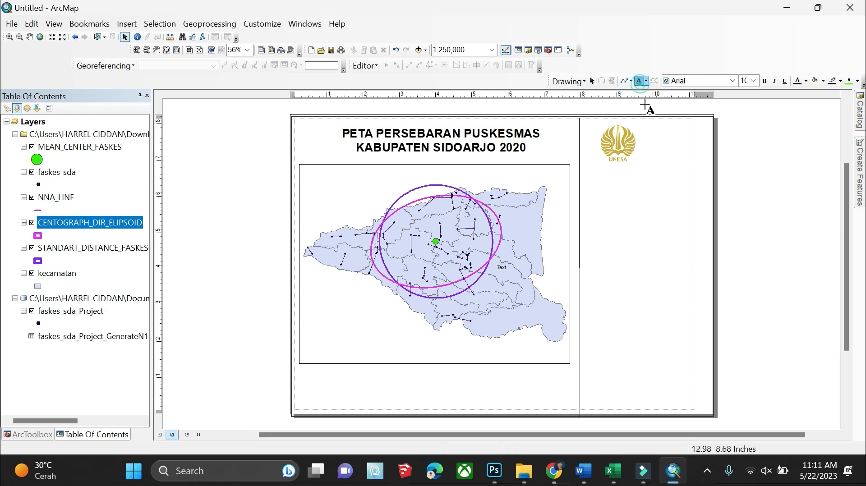
Add a text element with the university name in the right-hand panel
{"action": "left_click", "coordinate": [651, 263]}
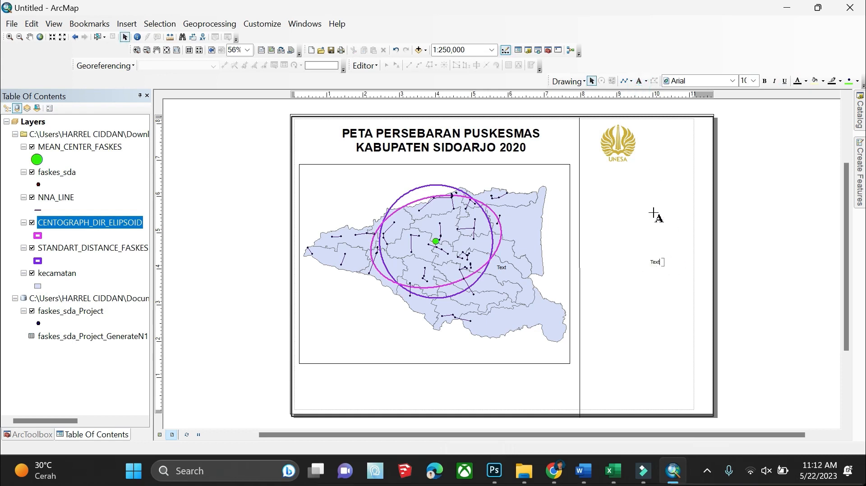
{"action": "key", "text": "BackSpace"}
{"action": "type", "text": "u"}
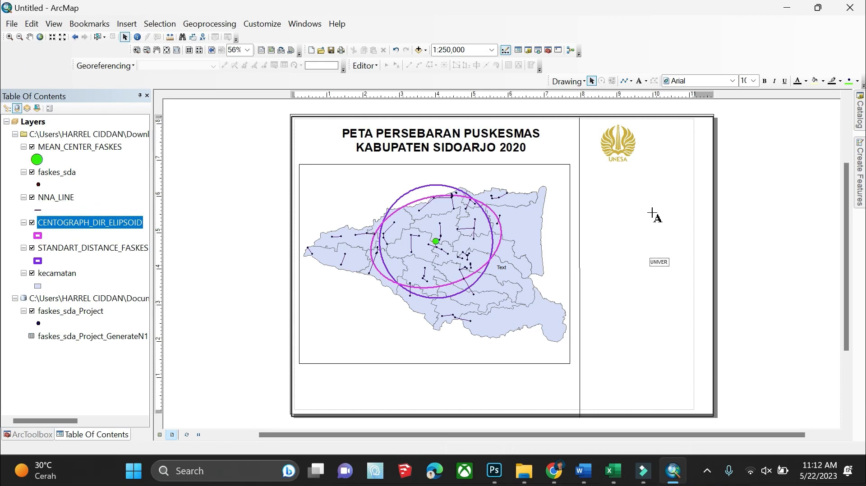
{"action": "type", "text": "NIVERSITAS NEGERI SURABAYA"}
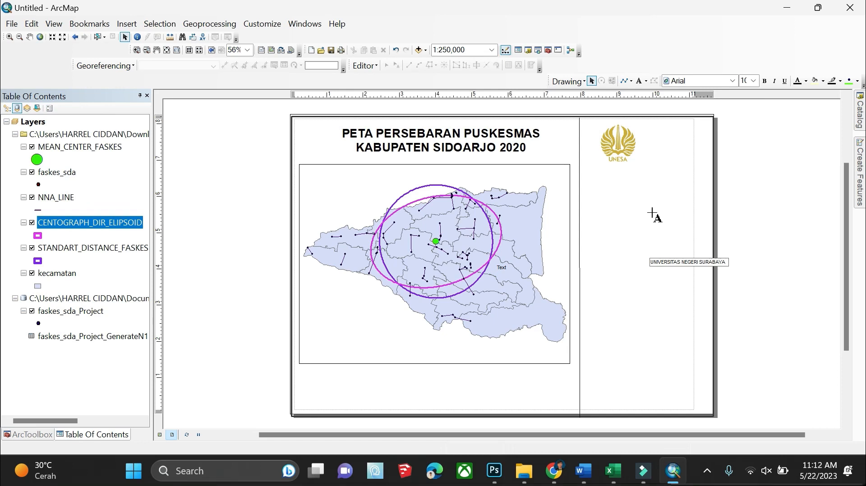
{"action": "key", "text": "Return"}
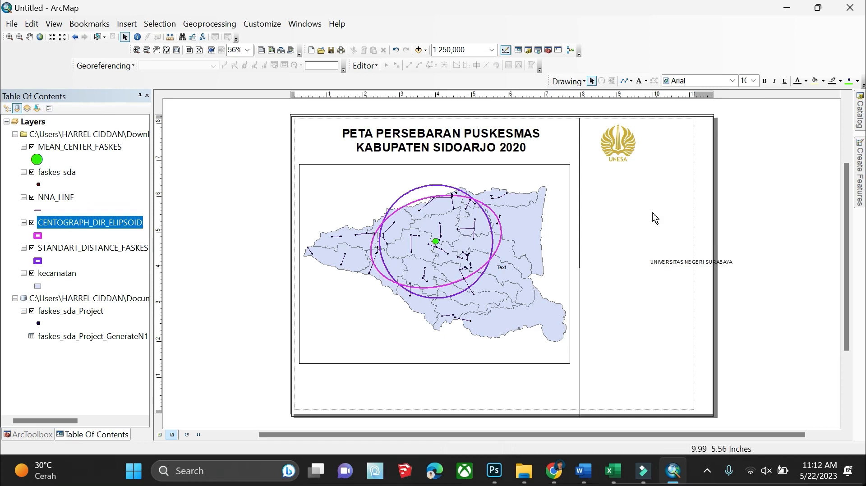
Edit the text to centred lines UNIVERSITAS NEGERI SURABAYA, PRODI S1 SOSIOLOGI, TAHUN 2023
{"action": "left_click", "coordinate": [656, 260]}
{"action": "right_click", "coordinate": [657, 261]}
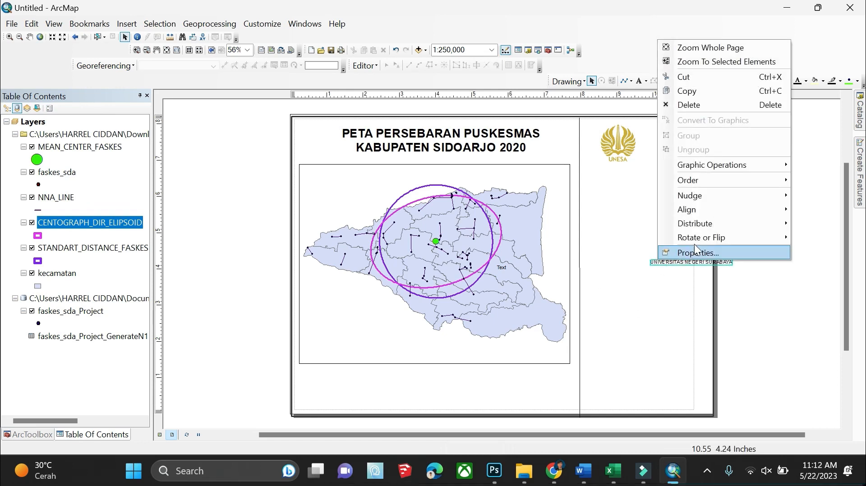
{"action": "left_click", "coordinate": [697, 249]}
{"action": "left_click", "coordinate": [463, 170]}
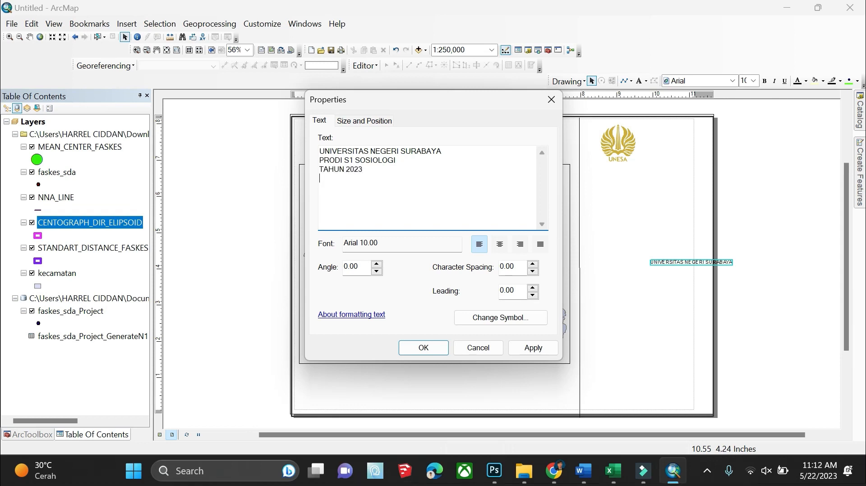
{"action": "left_click", "coordinate": [500, 245]}
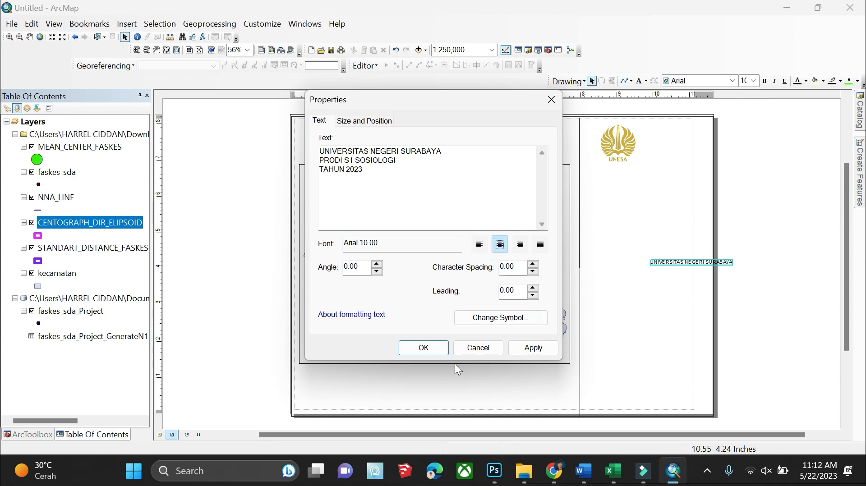
{"action": "left_click", "coordinate": [532, 349]}
{"action": "left_click", "coordinate": [426, 348]}
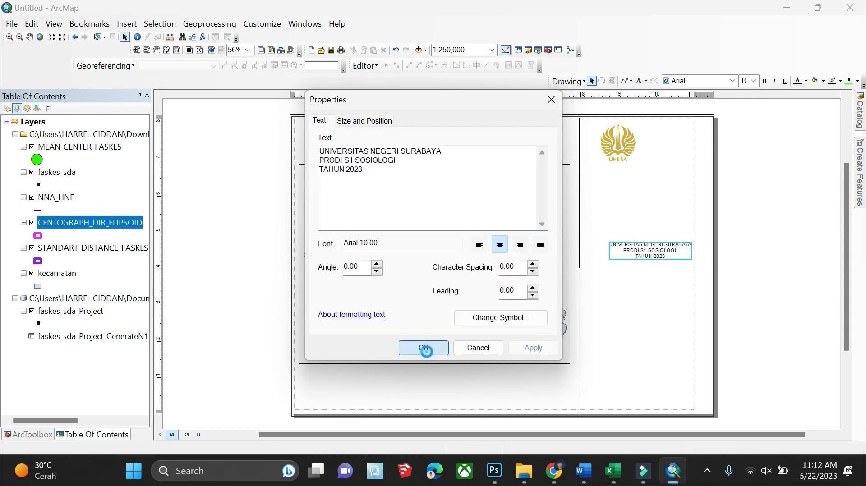
Arrange the logo and institution text so the caption sits directly beneath the logo
{"action": "left_click_drag", "start_coordinate": [651, 259], "coordinate": [644, 189]}
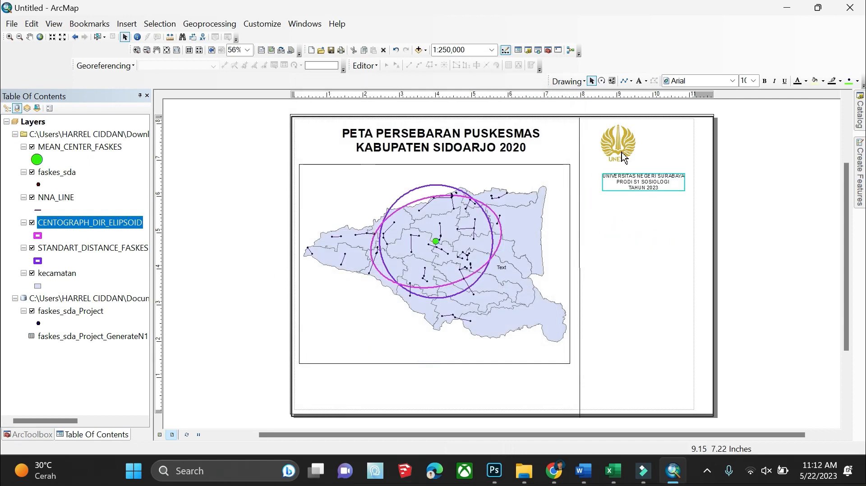
{"action": "scroll", "coordinate": [626, 140], "scroll_direction": "down", "scroll_amount": 5}
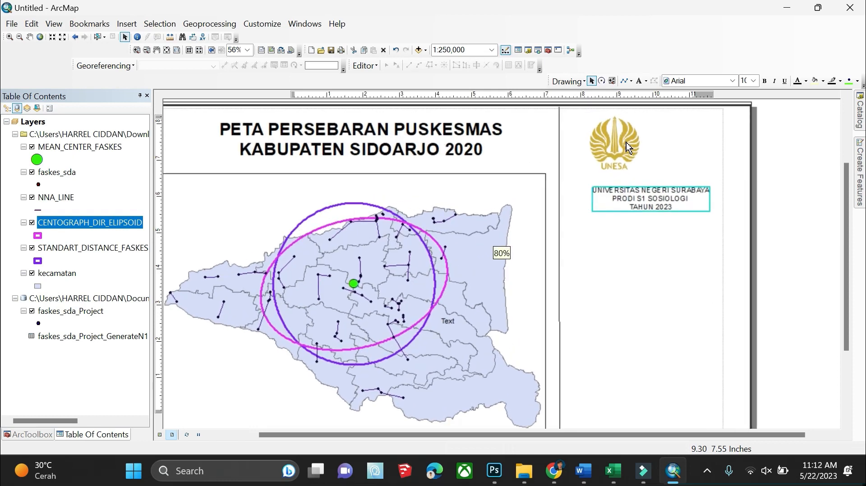
{"action": "left_click_drag", "start_coordinate": [623, 148], "coordinate": [651, 164]}
{"action": "left_click", "coordinate": [801, 167]}
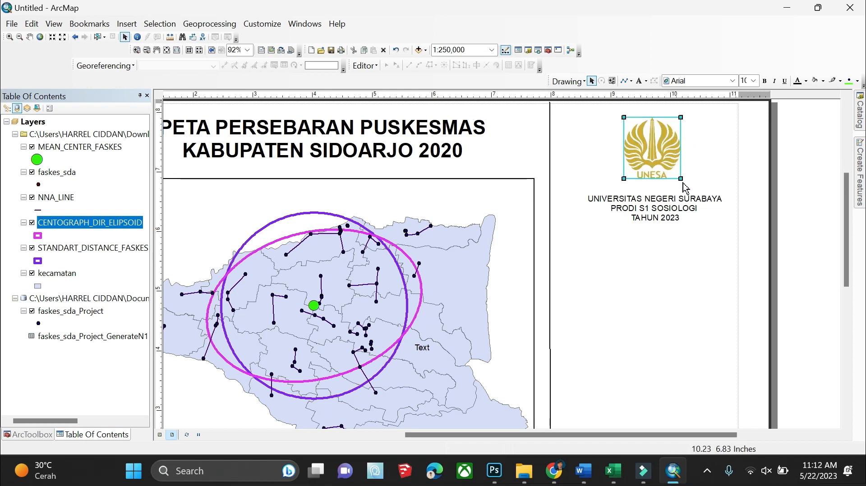
{"action": "left_click", "coordinate": [668, 216]}
{"action": "left_click_drag", "start_coordinate": [667, 211], "coordinate": [666, 201]}
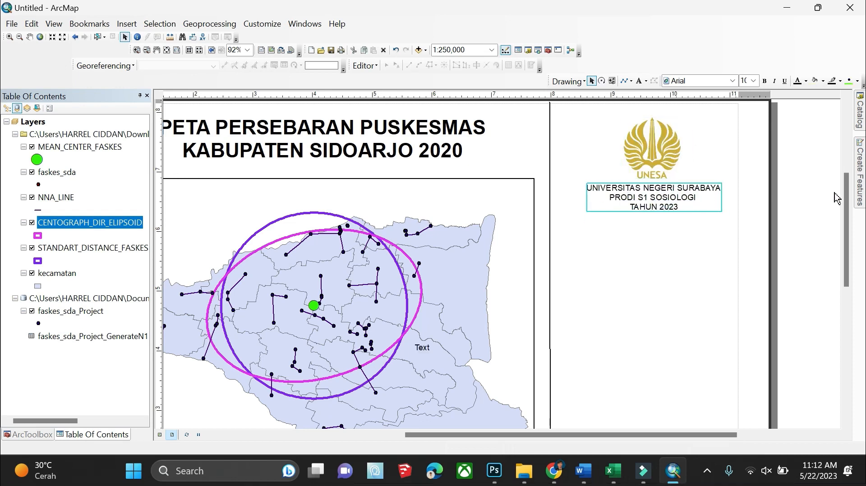
{"action": "left_click", "coordinate": [834, 192]}
{"action": "left_click", "coordinate": [650, 151]}
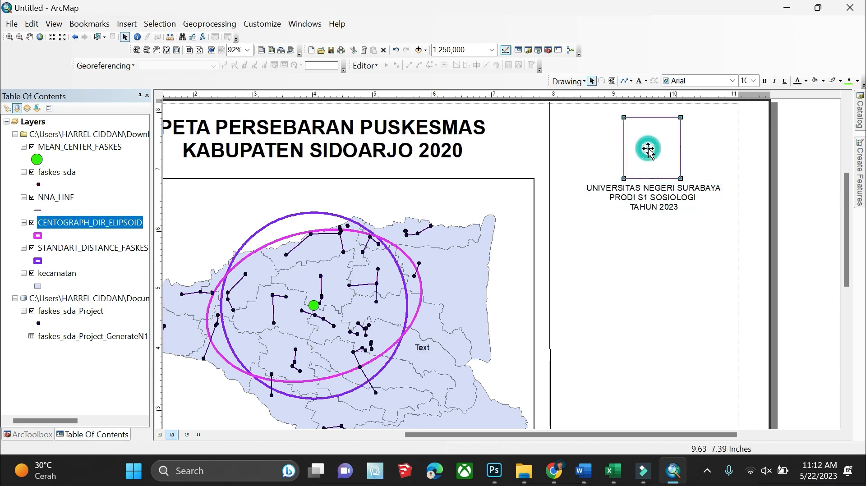
{"action": "left_click", "coordinate": [797, 177]}
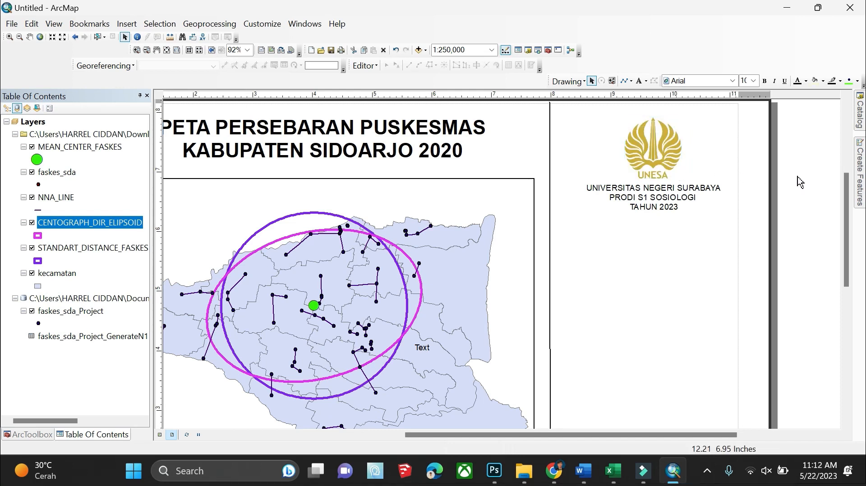
{"action": "left_click", "coordinate": [639, 216]}
{"action": "left_click_drag", "start_coordinate": [638, 216], "coordinate": [663, 211]}
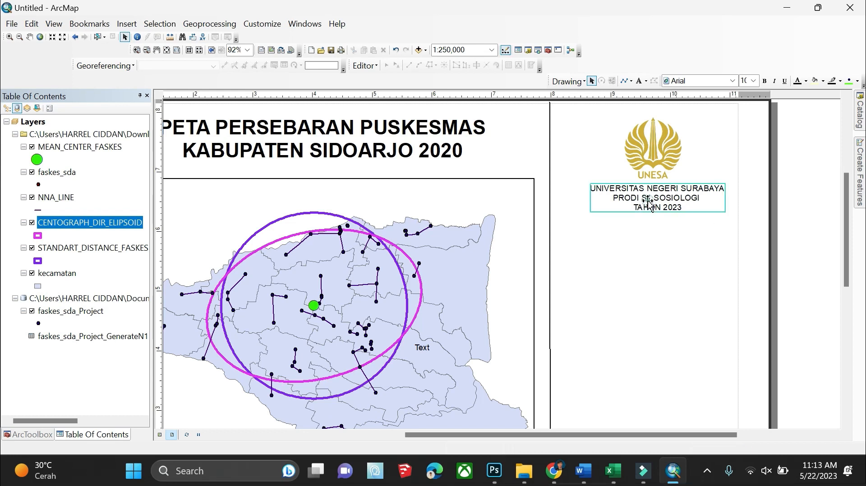
Set the institution text to font size 11 and nudge it into place below the logo
{"action": "left_click", "coordinate": [753, 81]}
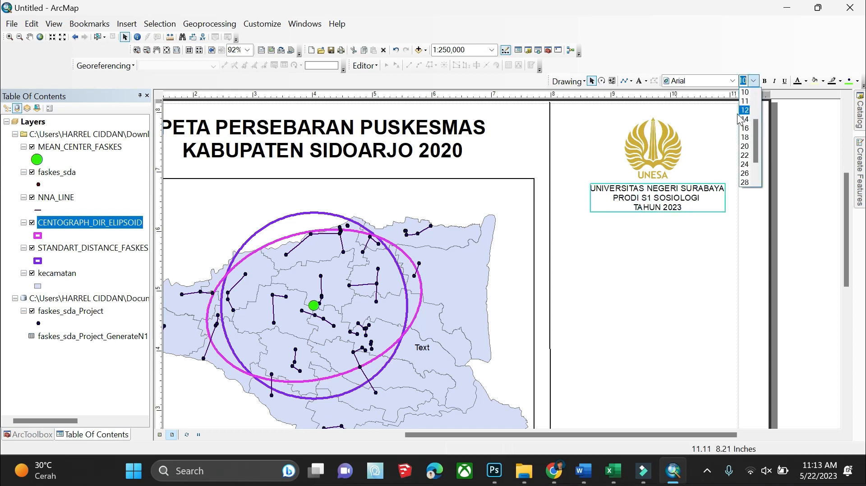
{"action": "left_click", "coordinate": [744, 137]}
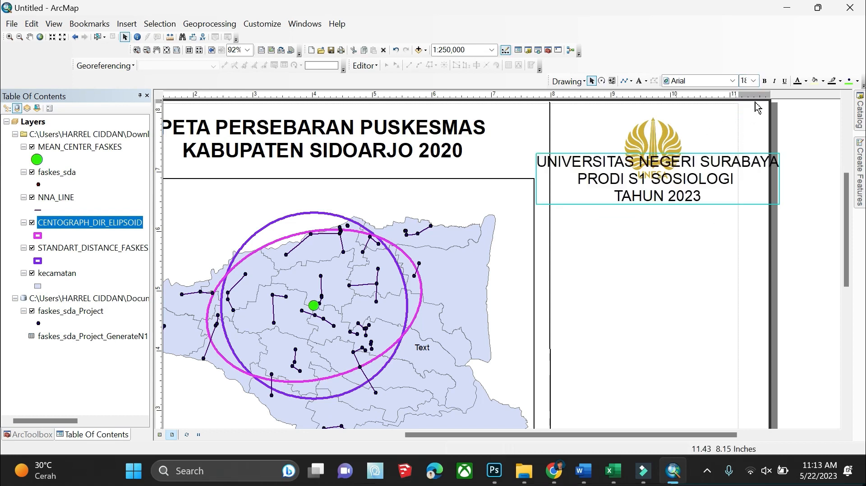
{"action": "left_click", "coordinate": [753, 80]}
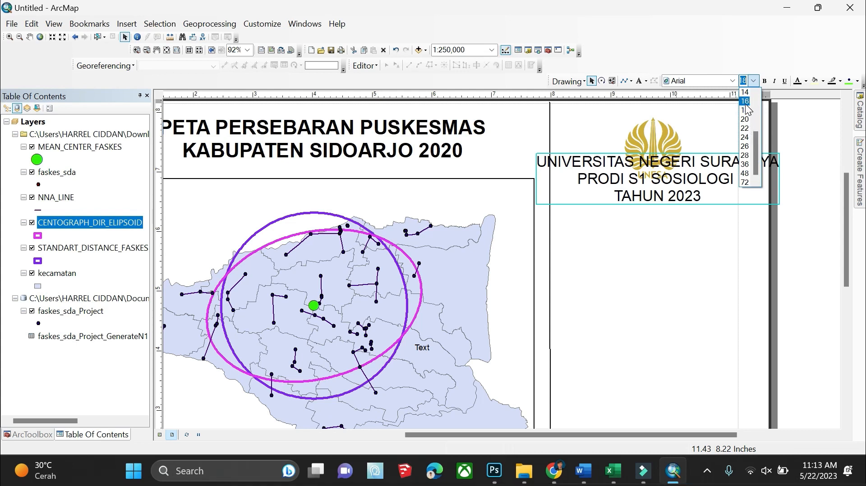
{"action": "left_click", "coordinate": [744, 128]}
{"action": "left_click", "coordinate": [752, 81]}
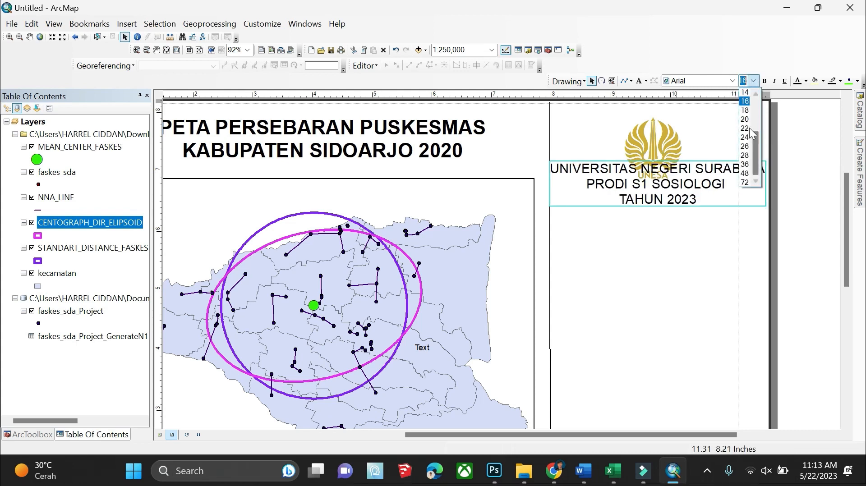
{"action": "left_click", "coordinate": [746, 102]}
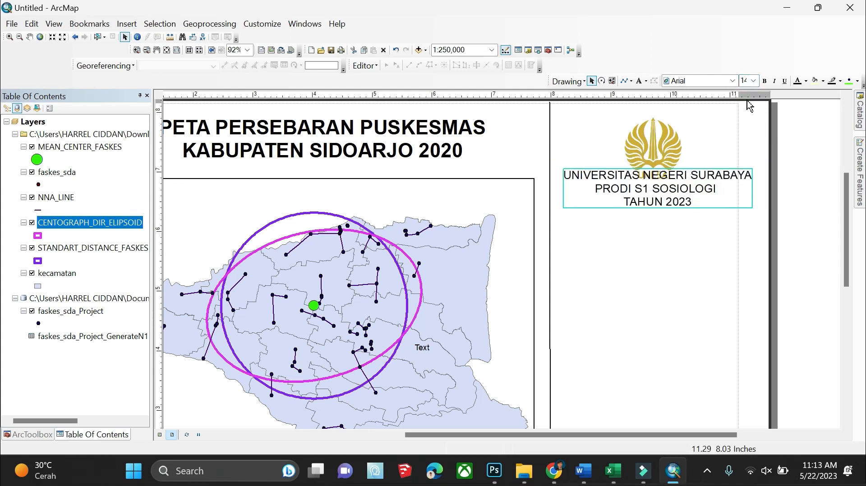
{"action": "left_click", "coordinate": [754, 81]}
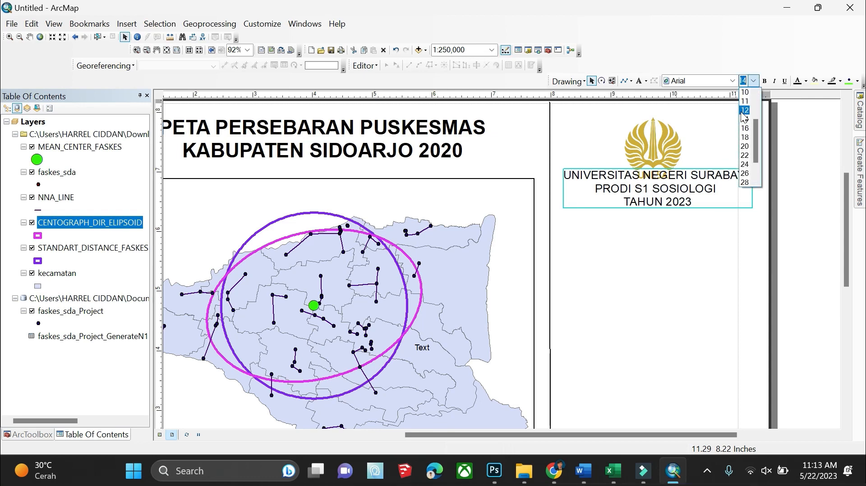
{"action": "left_click", "coordinate": [744, 101]}
{"action": "double_click", "coordinate": [678, 196]}
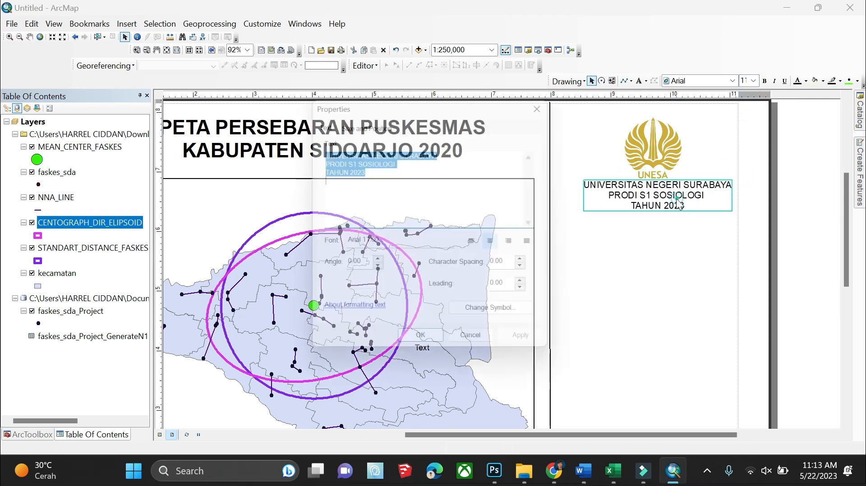
{"action": "left_click", "coordinate": [551, 99]}
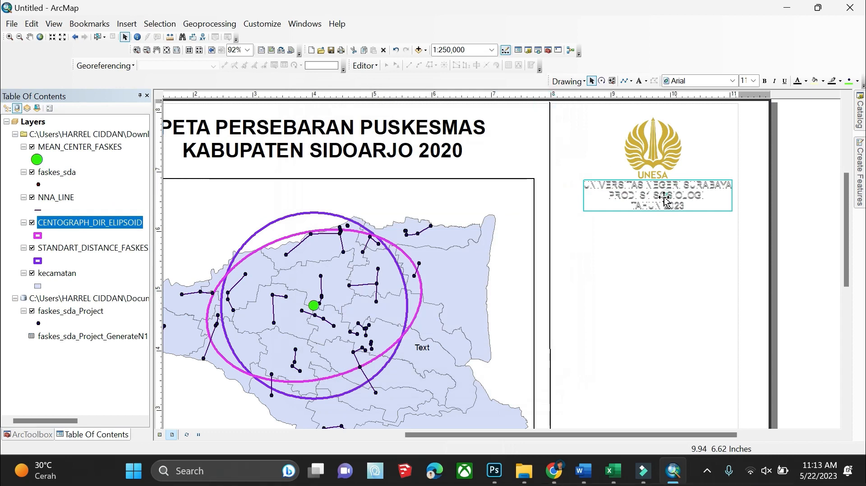
{"action": "left_click_drag", "start_coordinate": [668, 194], "coordinate": [663, 203]}
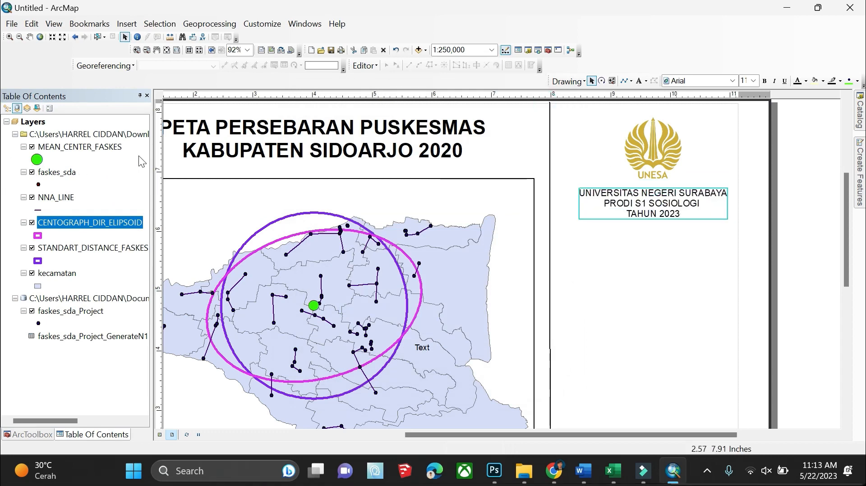
{"action": "left_click", "coordinate": [126, 24]}
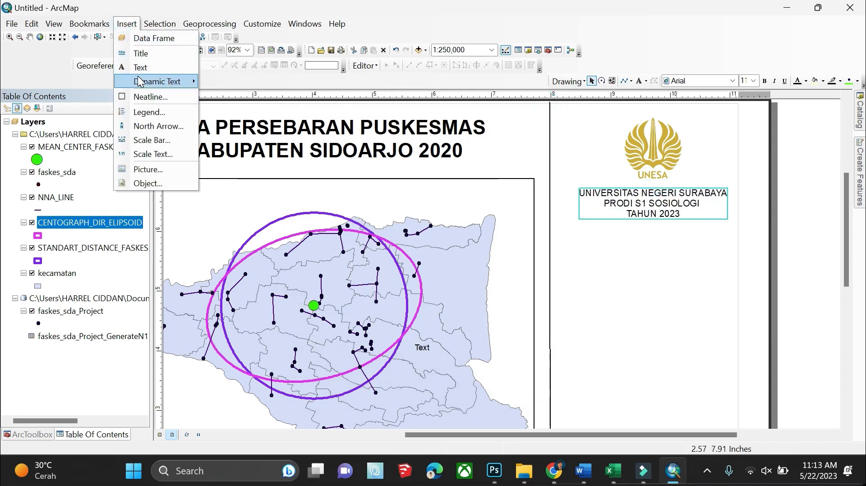
Cancel the legend wizard and rename the MEAN_CENTER_FASKES layer to TITIK PUSAT
{"action": "left_click", "coordinate": [153, 112]}
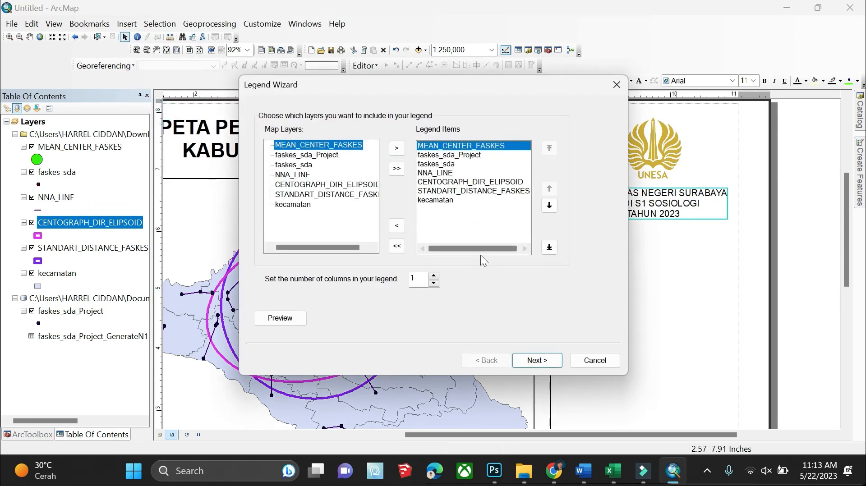
{"action": "left_click", "coordinate": [618, 86]}
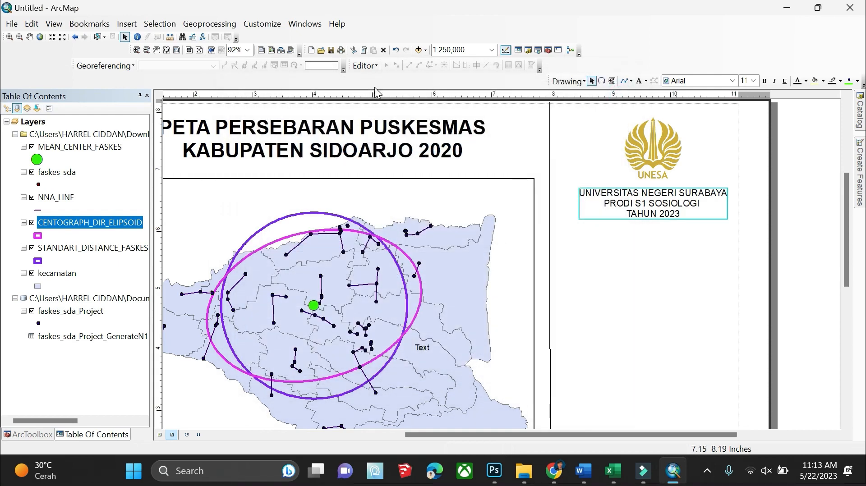
{"action": "right_click", "coordinate": [63, 147]}
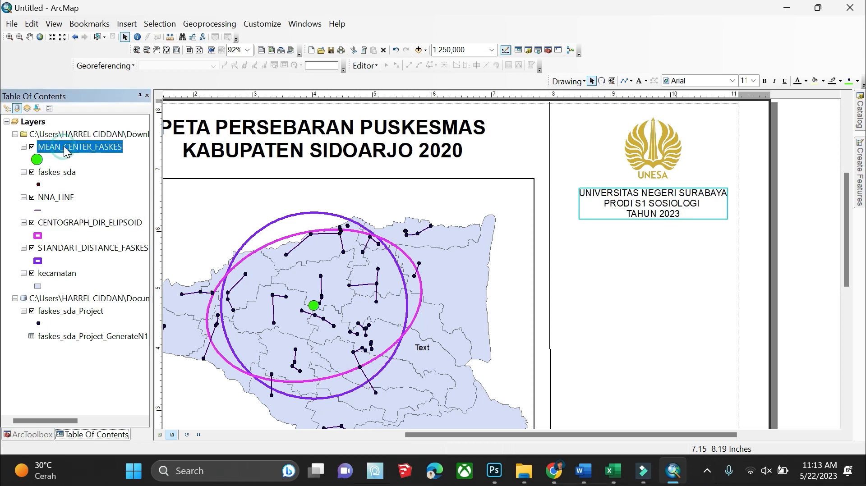
{"action": "left_click", "coordinate": [53, 139]}
{"action": "left_click", "coordinate": [53, 142]}
{"action": "double_click", "coordinate": [63, 145]}
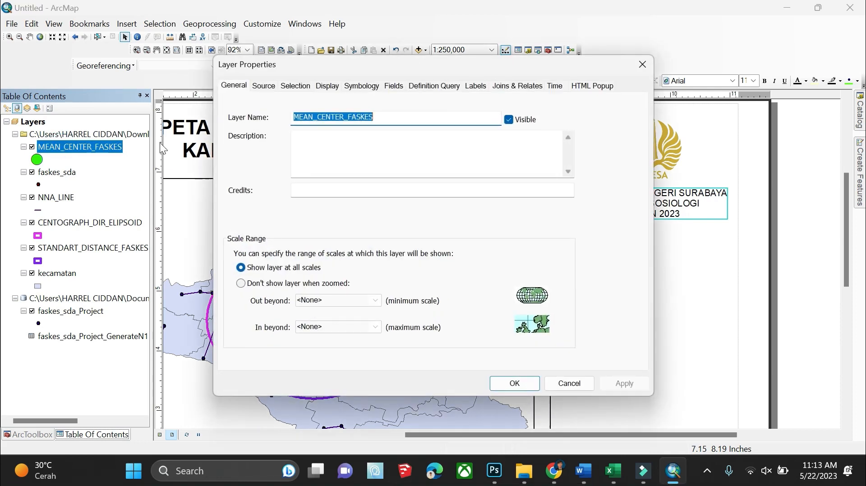
{"action": "type", "text": "TITIK PUSAT"}
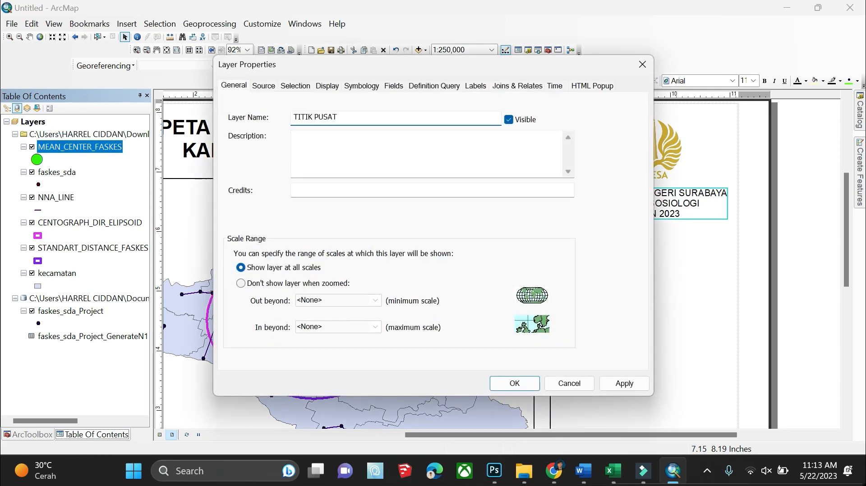
{"action": "key", "text": "Return"}
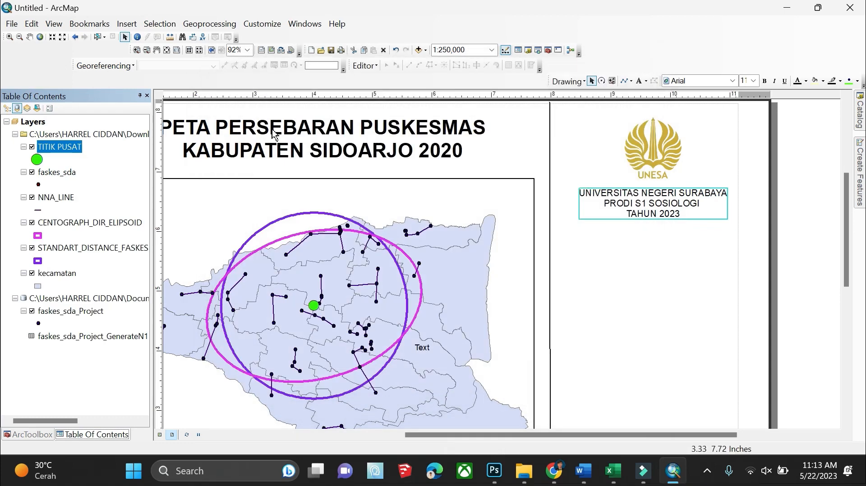
Rename faskes_sda to FASILITAS KESEHATAN and kecamatan to KECAMATAN SIDOARJO
{"action": "right_click", "coordinate": [50, 173]}
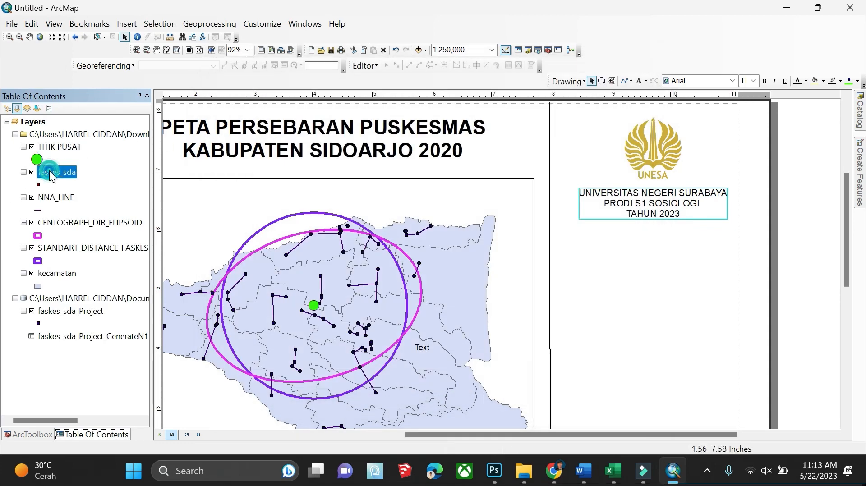
{"action": "left_click", "coordinate": [83, 428]}
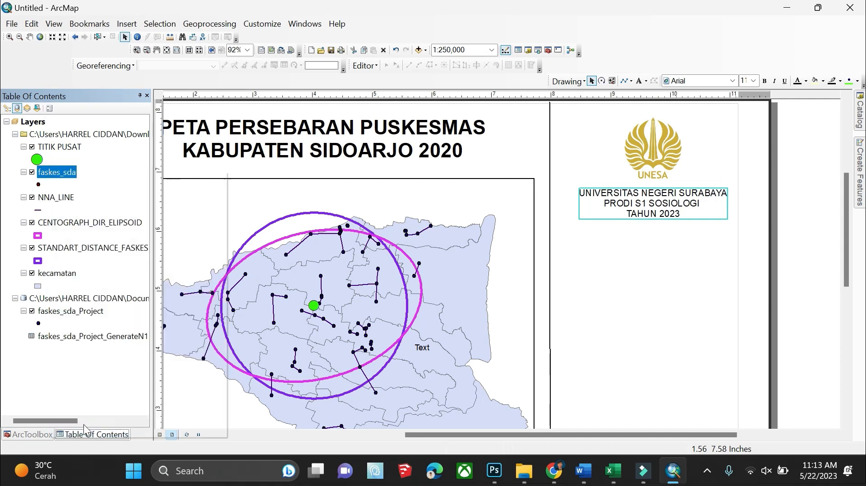
{"action": "type", "text": "FASILI"}
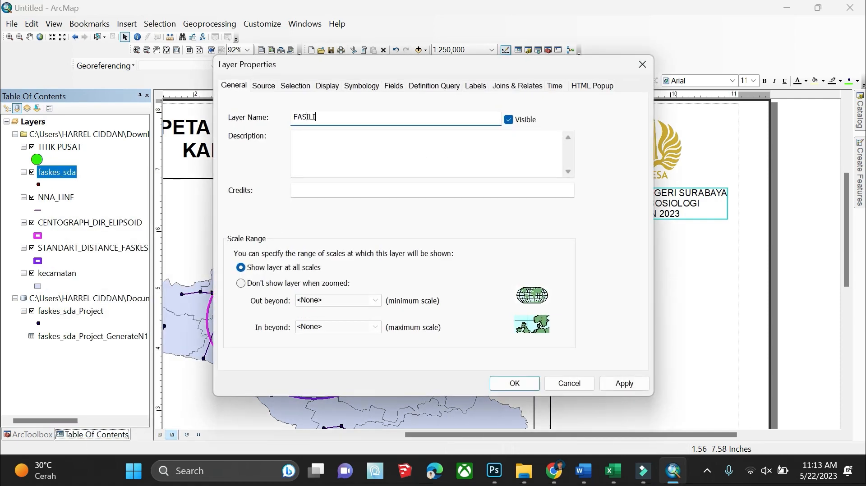
{"action": "type", "text": "TAS KESEHATAN"}
{"action": "key", "text": "Return"}
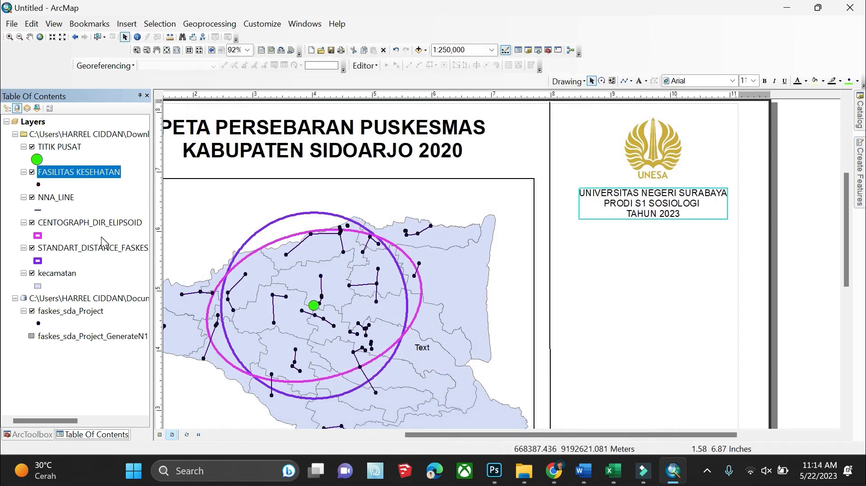
{"action": "double_click", "coordinate": [52, 272]}
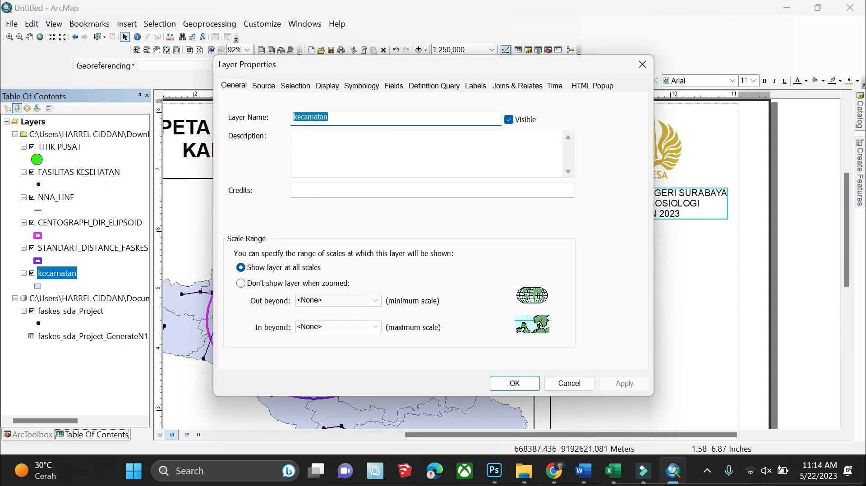
{"action": "type", "text": "KECAMATAN"}
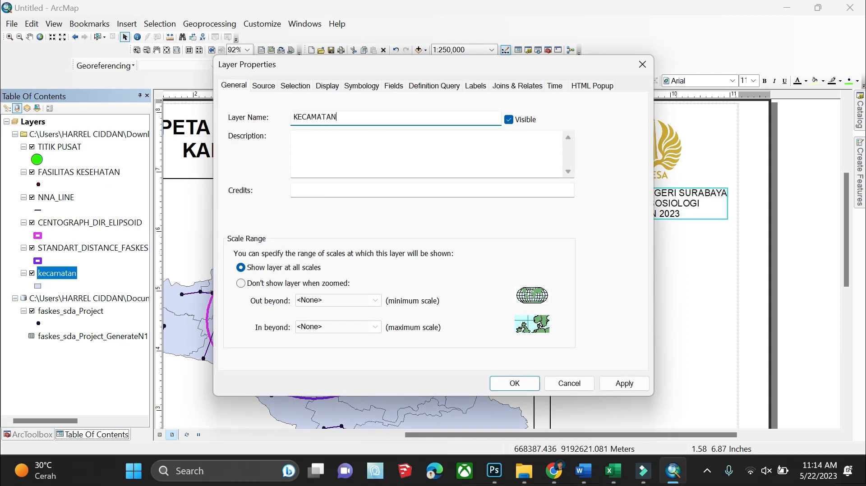
{"action": "type", "text": " SIDOARJO"}
{"action": "left_click", "coordinate": [532, 384]}
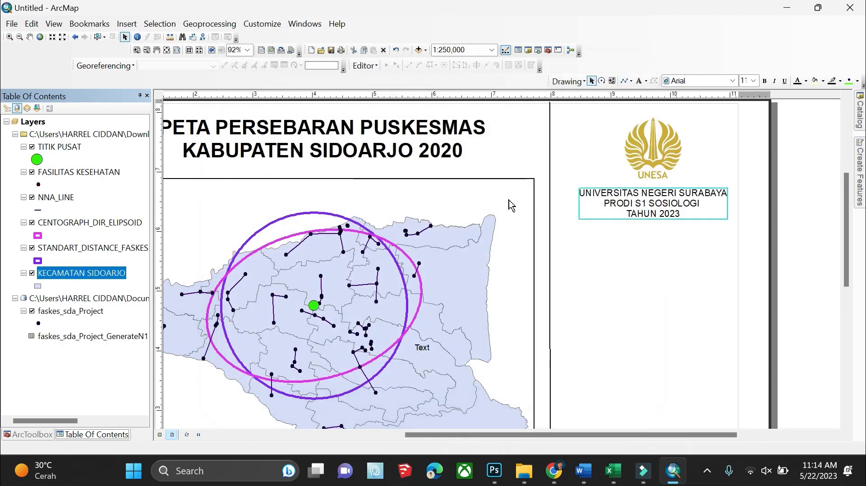
Start a legend with all layers, titled LEGENDA with centre justification
{"action": "left_click", "coordinate": [127, 24]}
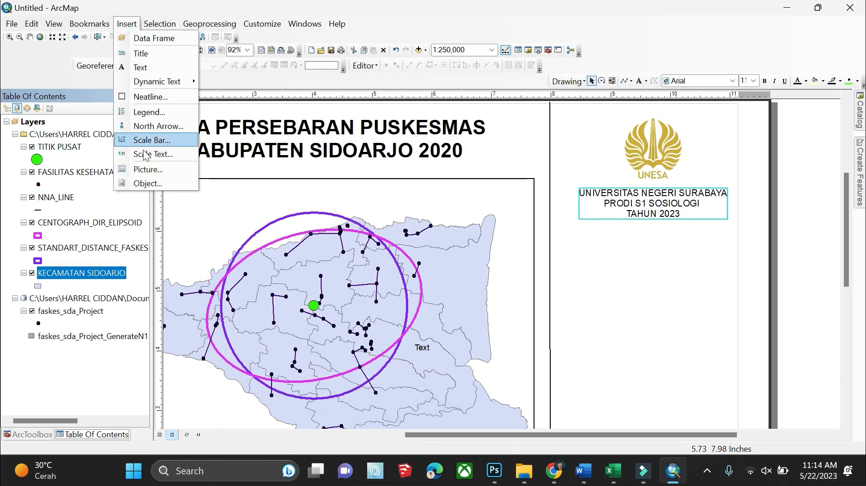
{"action": "left_click", "coordinate": [166, 113]}
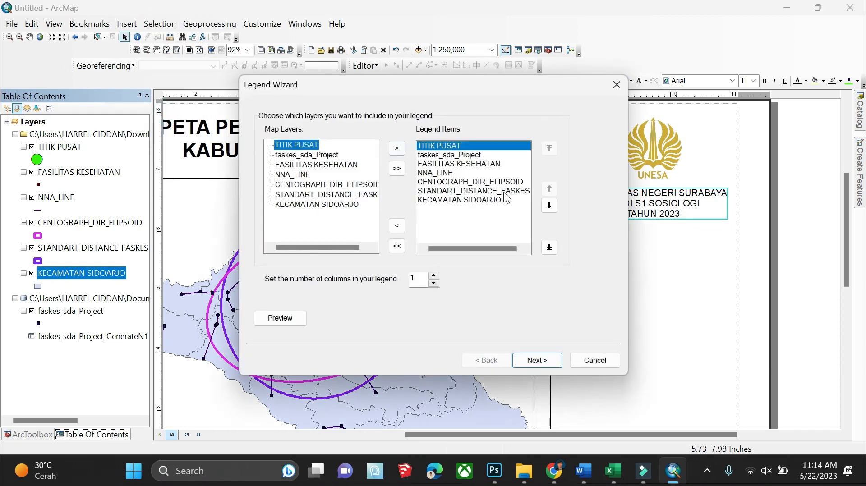
{"action": "left_click", "coordinate": [529, 363]}
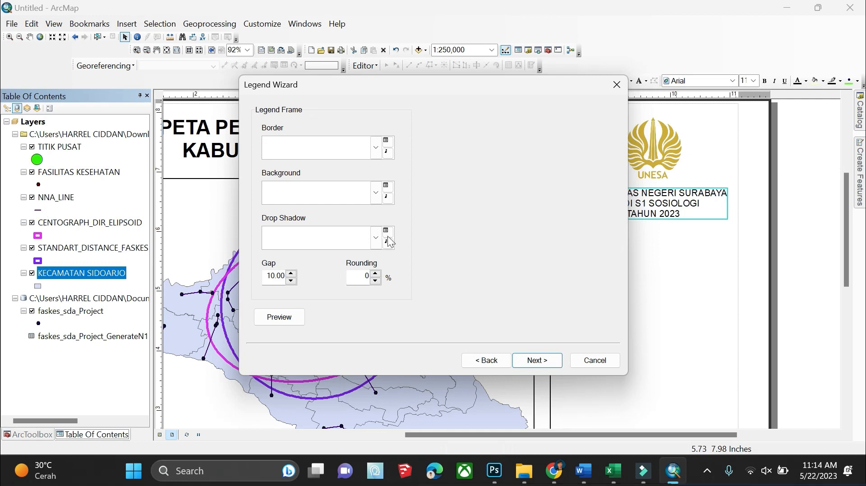
{"action": "left_click", "coordinate": [501, 364]}
{"action": "double_click", "coordinate": [300, 136]}
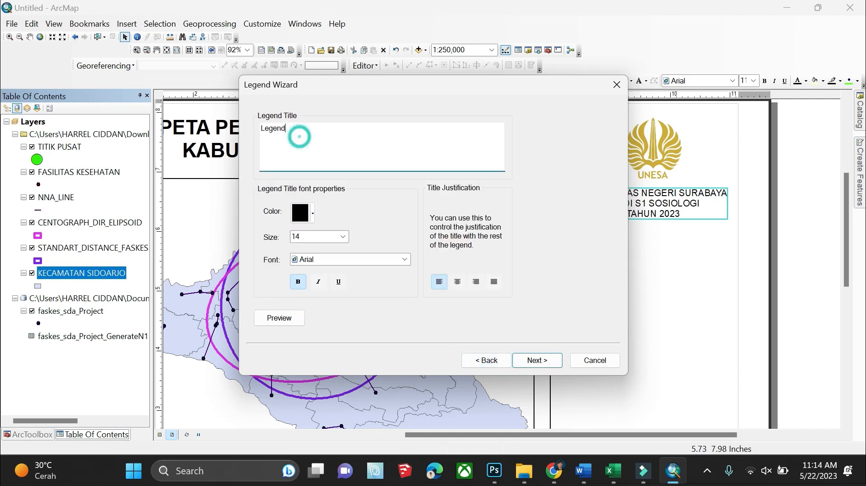
{"action": "type", "text": "LEGENDA"}
{"action": "key", "text": "BackSpace"}
{"action": "key", "text": "BackSpace"}
{"action": "key", "text": "BackSpace"}
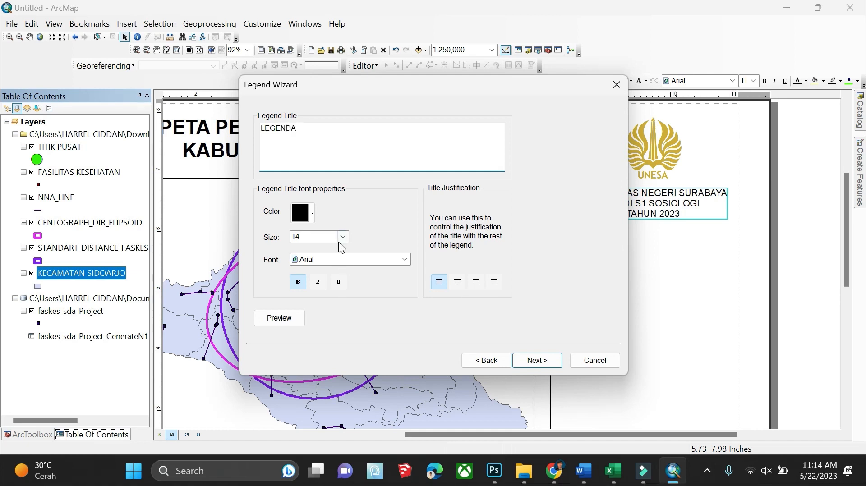
{"action": "left_click", "coordinate": [457, 282]}
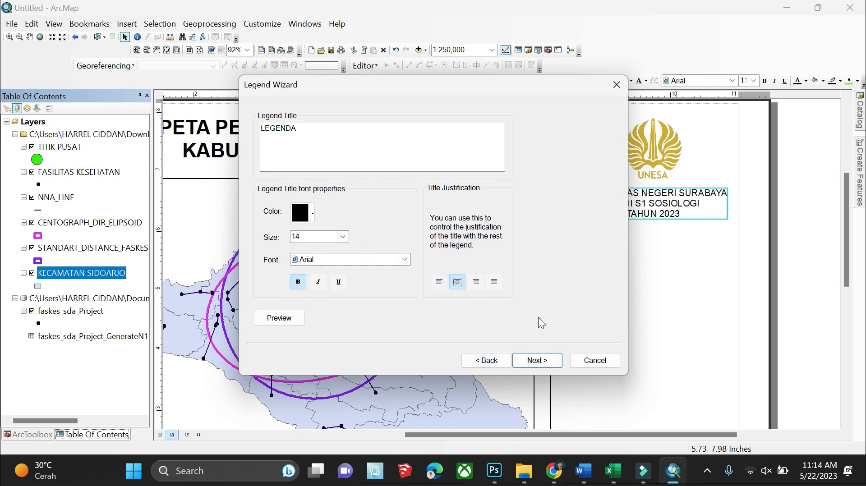
Finish the legend with default frame and spacing, and move it below the university text
{"action": "left_click", "coordinate": [537, 361]}
{"action": "left_click", "coordinate": [537, 361]}
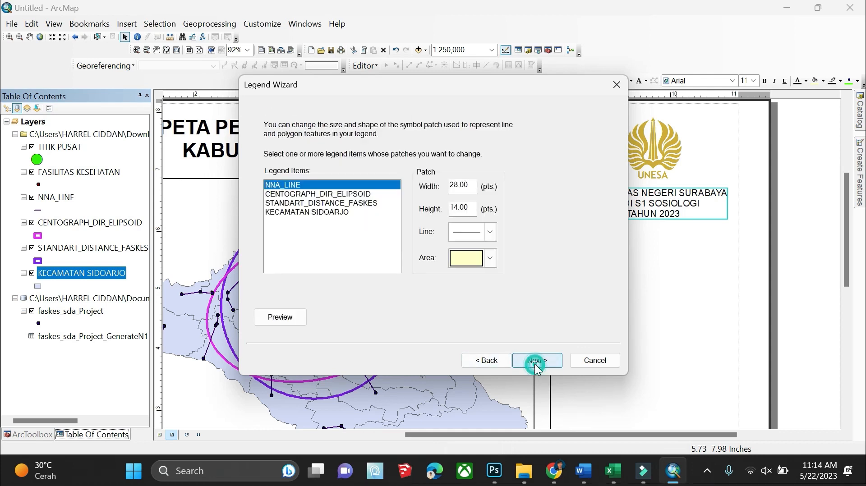
{"action": "left_click", "coordinate": [537, 360]}
{"action": "left_click", "coordinate": [536, 361]}
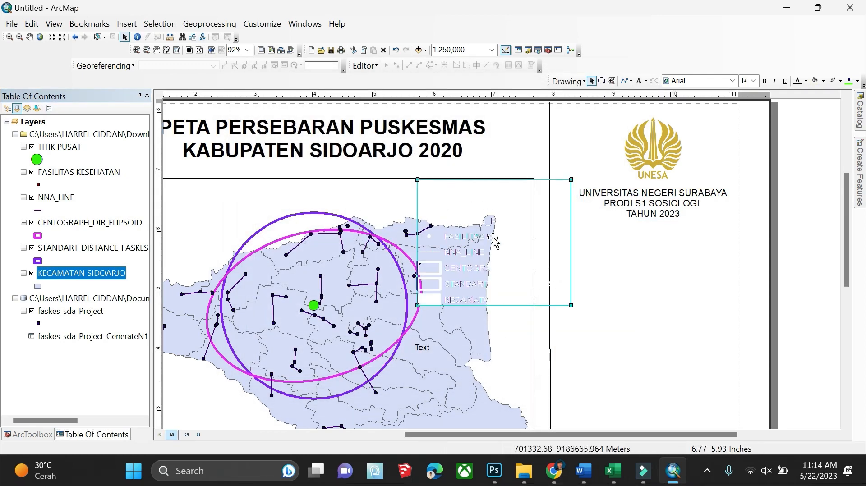
{"action": "left_click_drag", "start_coordinate": [478, 234], "coordinate": [643, 284]}
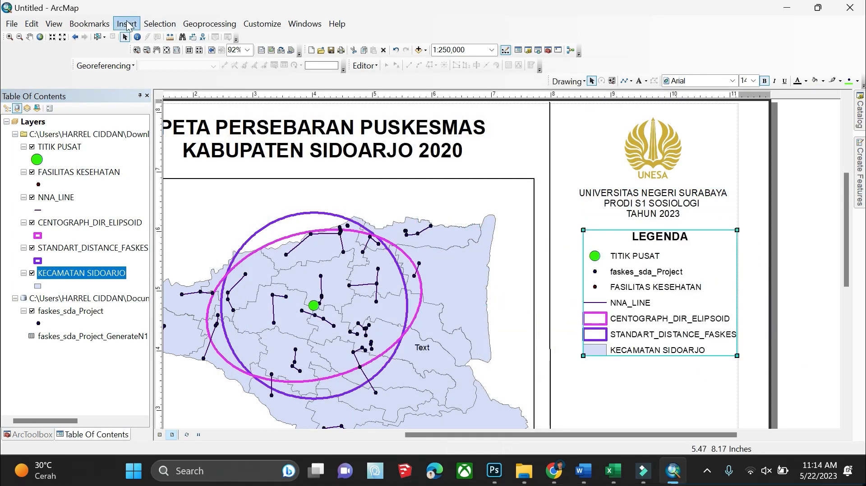
Insert an ESRI North 18 north arrow, saving the style as North Arrow
{"action": "left_click", "coordinate": [128, 24]}
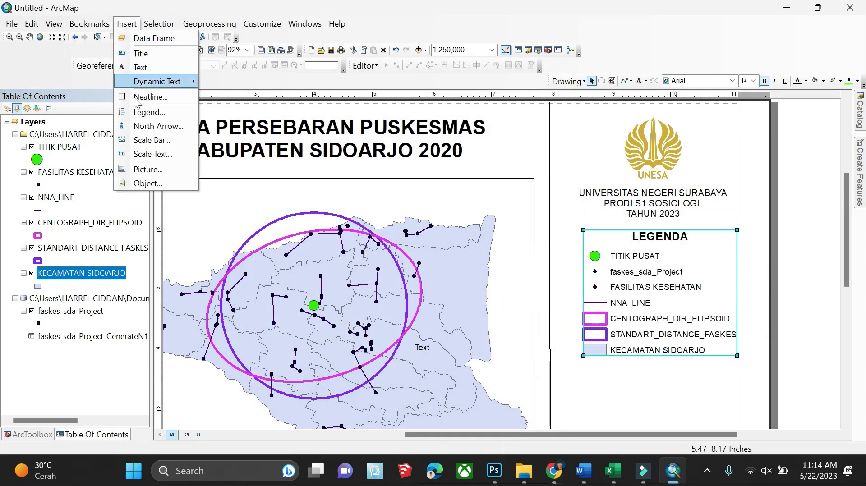
{"action": "left_click", "coordinate": [149, 128]}
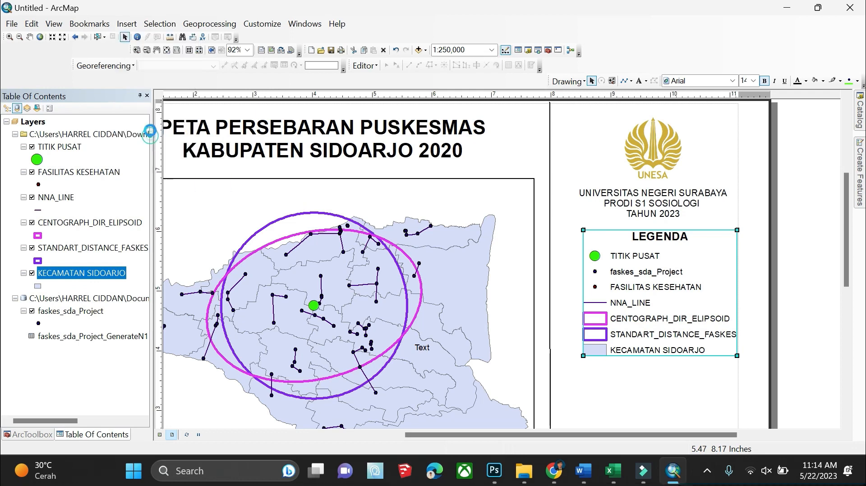
{"action": "scroll", "coordinate": [144, 153], "scroll_direction": "down", "scroll_amount": 10}
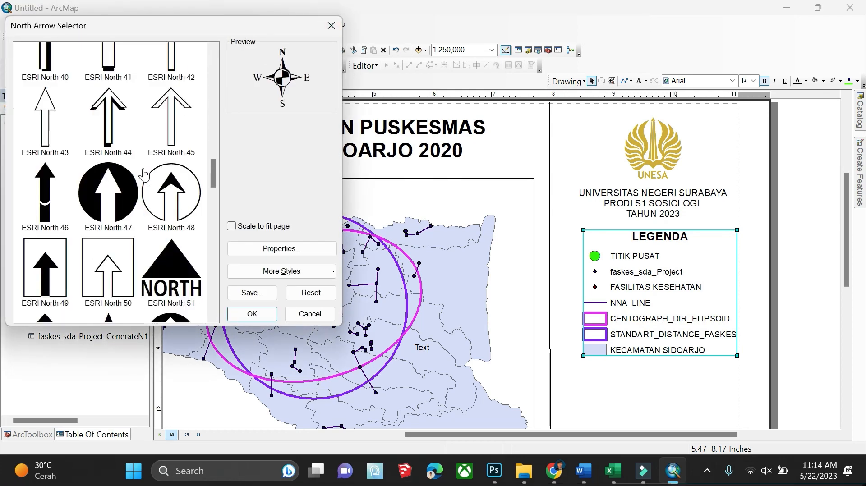
{"action": "scroll", "coordinate": [148, 153], "scroll_direction": "up", "scroll_amount": 6}
{"action": "left_click", "coordinate": [180, 135]}
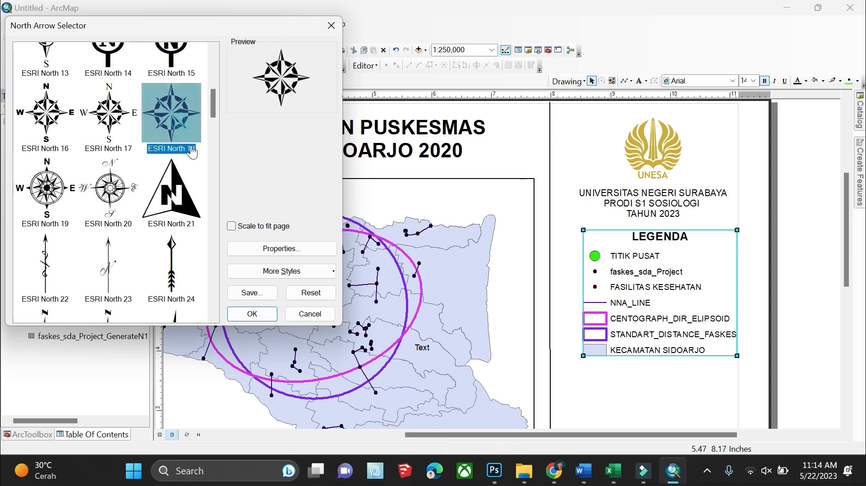
{"action": "left_click", "coordinate": [252, 292]}
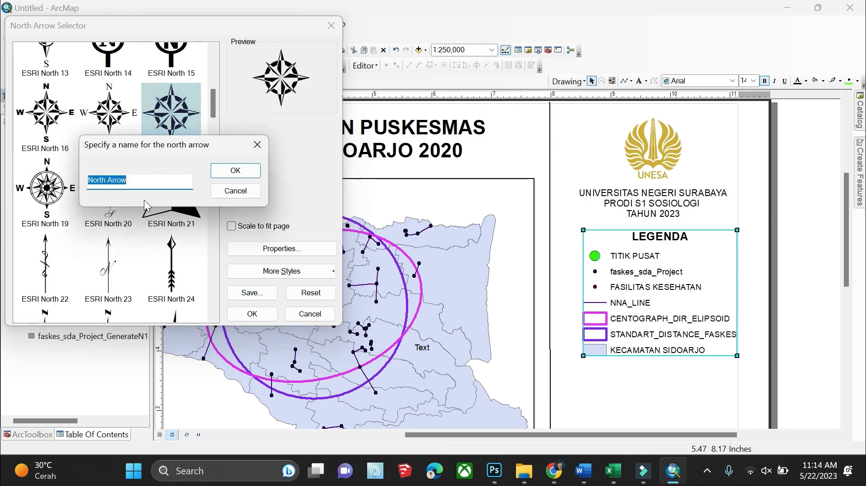
{"action": "left_click", "coordinate": [245, 171]}
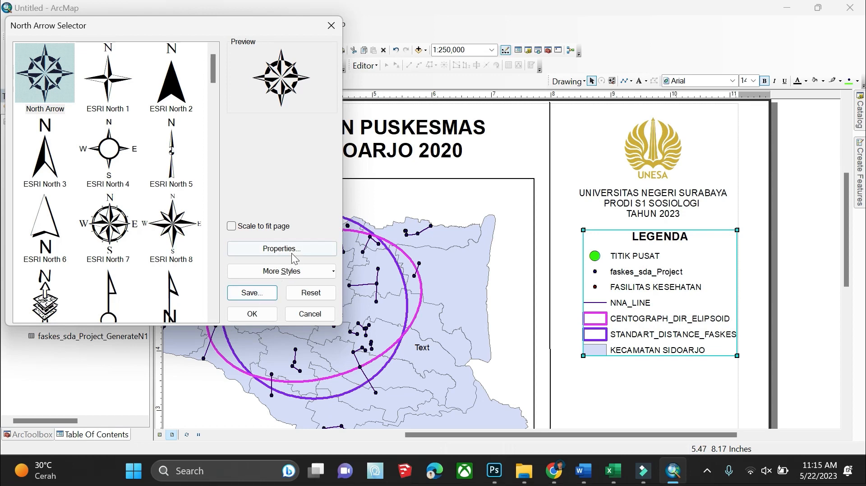
{"action": "left_click", "coordinate": [252, 313]}
Position the north arrow in the side panel beside the legend heading
{"action": "left_click_drag", "start_coordinate": [254, 316], "coordinate": [764, 250]}
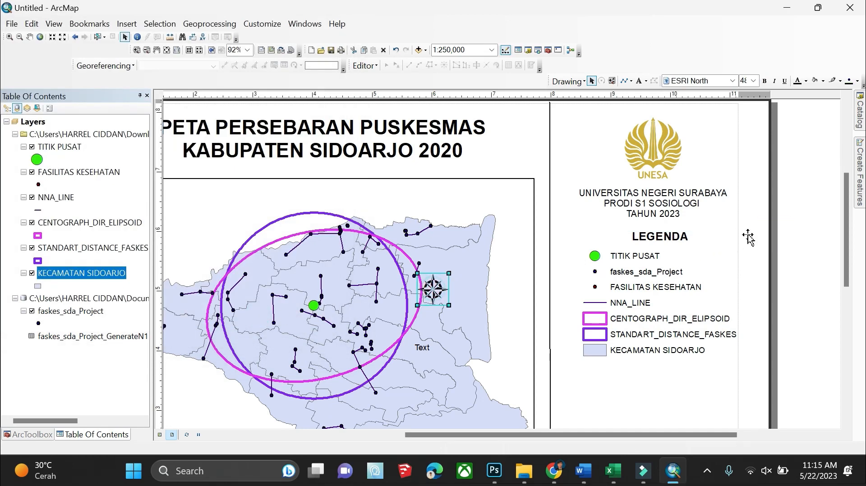
{"action": "left_click", "coordinate": [417, 358]}
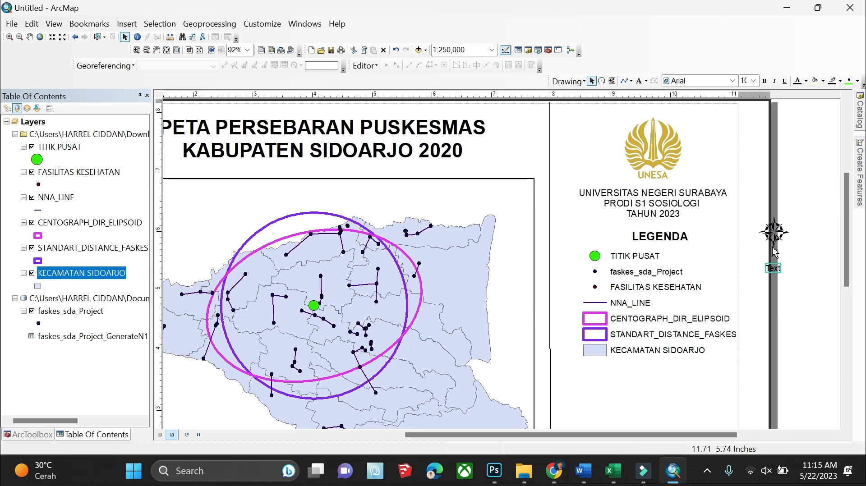
{"action": "scroll", "coordinate": [777, 217], "scroll_direction": "down", "scroll_amount": 4}
{"action": "double_click", "coordinate": [781, 268]}
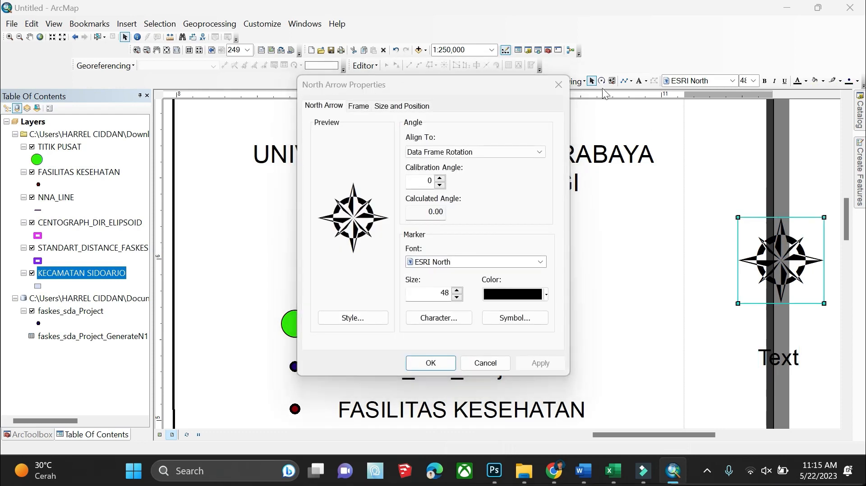
{"action": "left_click", "coordinate": [559, 85]}
{"action": "left_click_drag", "start_coordinate": [804, 273], "coordinate": [707, 260]}
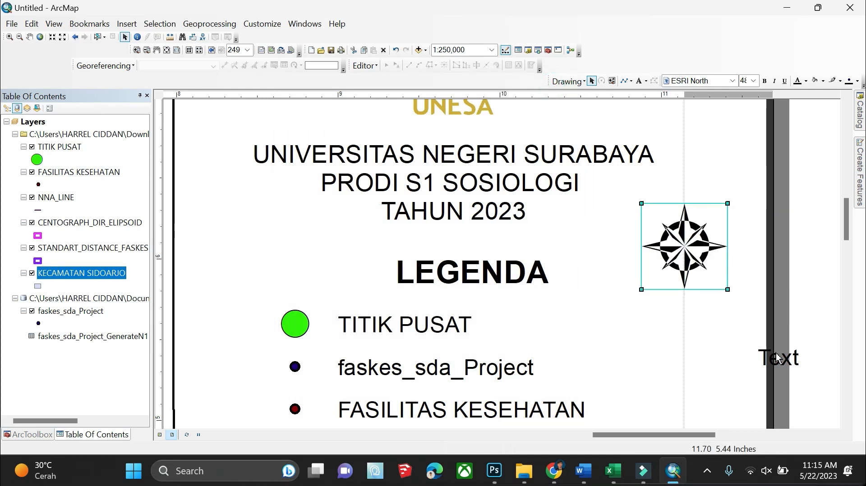
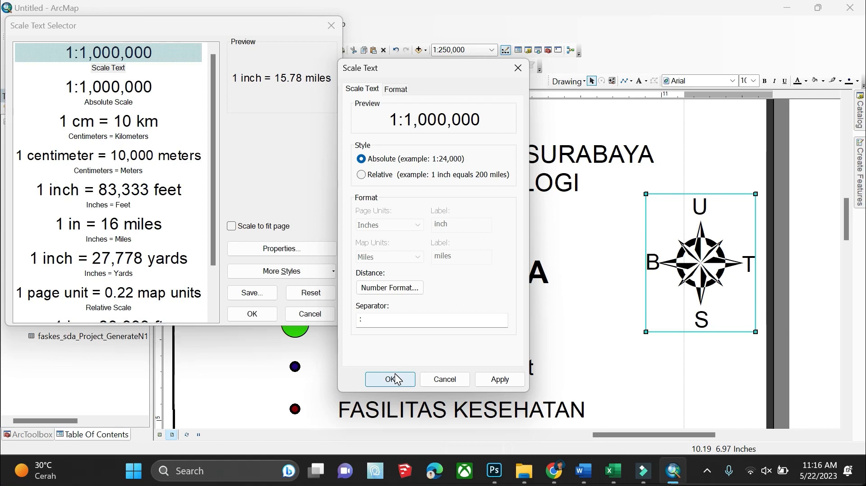
Add the 1:250,000 scale text and place it beside the faskes_sda_Project legend entry
{"action": "left_click", "coordinate": [496, 382]}
{"action": "left_click", "coordinate": [399, 379]}
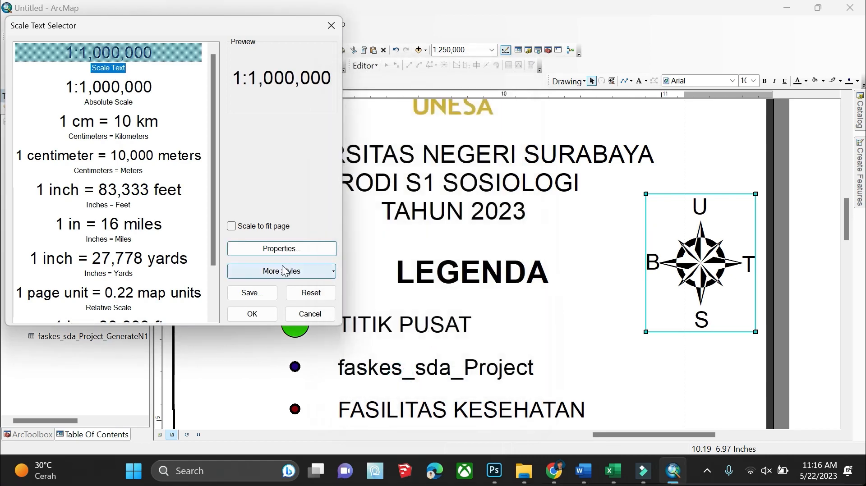
{"action": "left_click", "coordinate": [261, 319]}
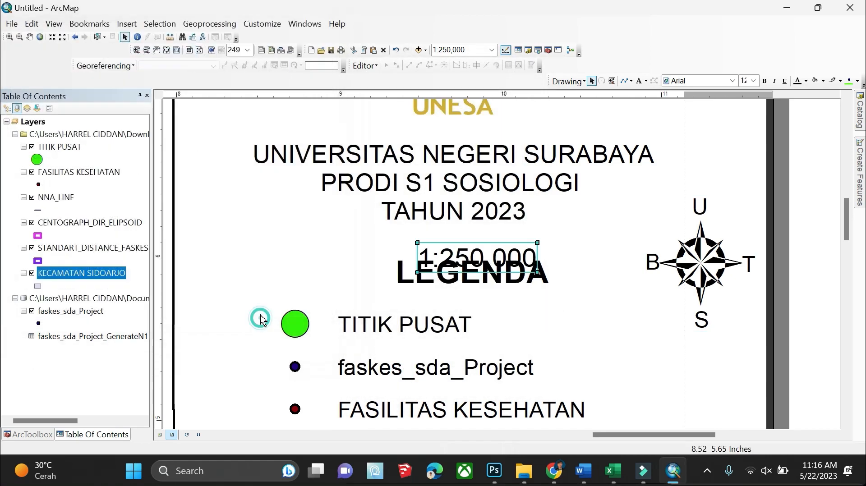
{"action": "left_click_drag", "start_coordinate": [478, 266], "coordinate": [648, 375]}
{"action": "left_click", "coordinate": [122, 25]}
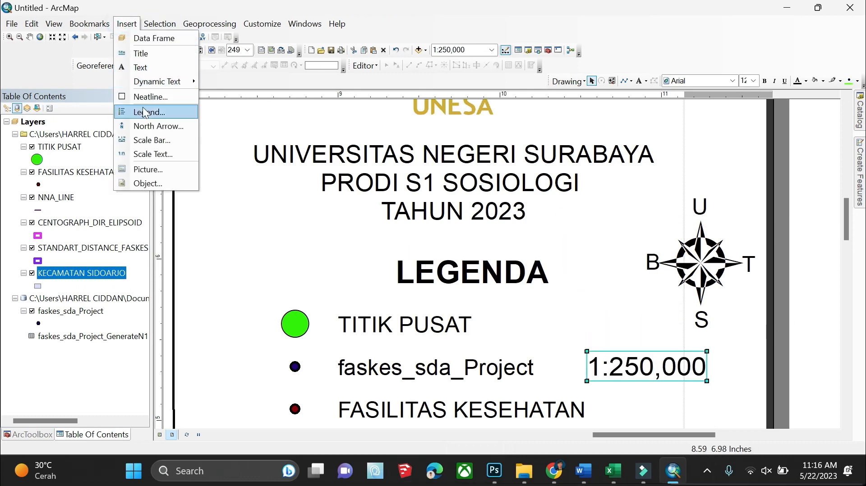
{"action": "left_click", "coordinate": [148, 153]}
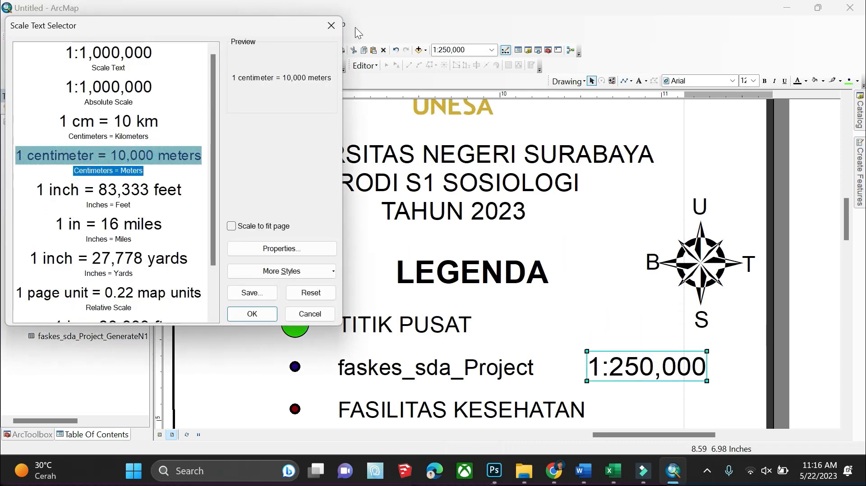
{"action": "left_click", "coordinate": [331, 25]}
{"action": "left_click", "coordinate": [127, 23]}
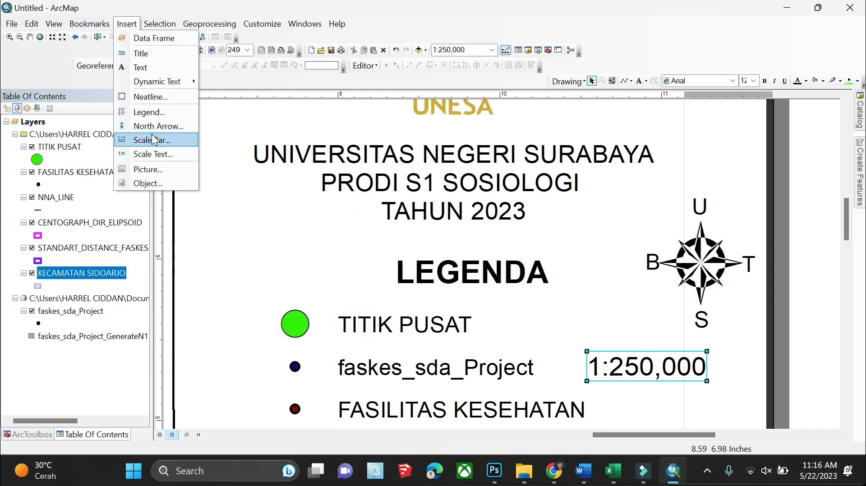
Choose the Alternating Scale Bar 2 style for a new scale bar
{"action": "left_click", "coordinate": [149, 140]}
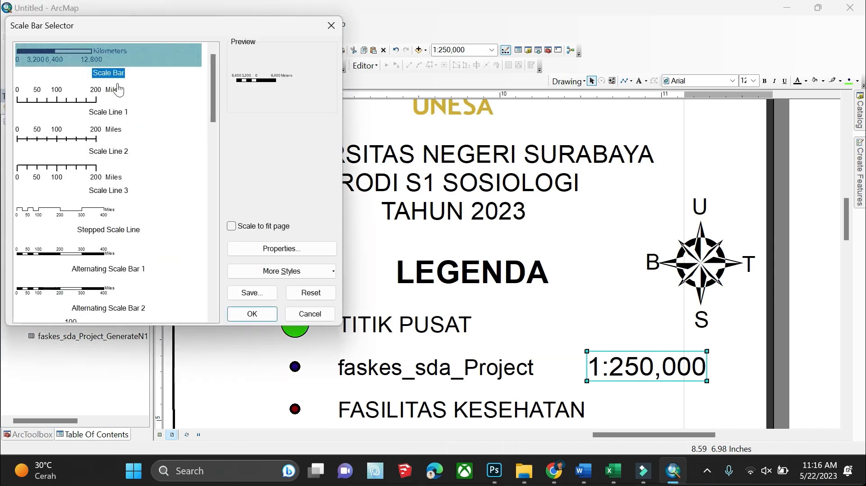
{"action": "scroll", "coordinate": [117, 135], "scroll_direction": "down", "scroll_amount": 7}
{"action": "scroll", "coordinate": [110, 174], "scroll_direction": "up", "scroll_amount": 2}
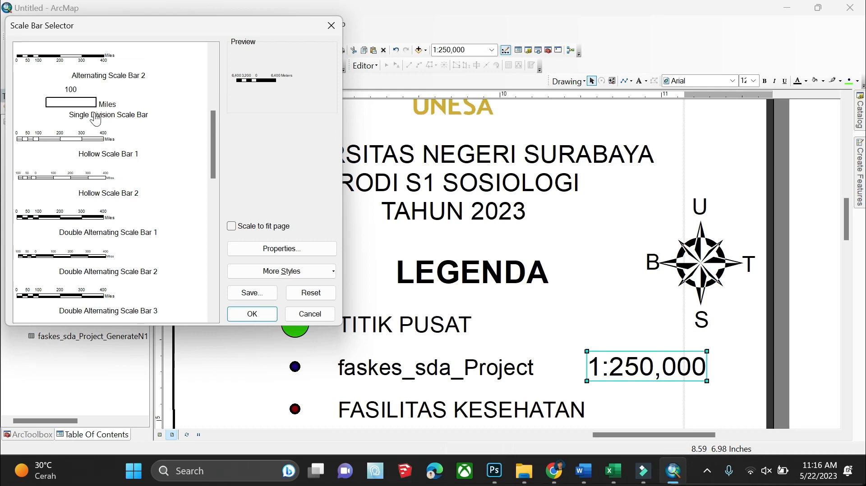
{"action": "left_click", "coordinate": [98, 74]}
{"action": "scroll", "coordinate": [119, 179], "scroll_direction": "up", "scroll_amount": 3}
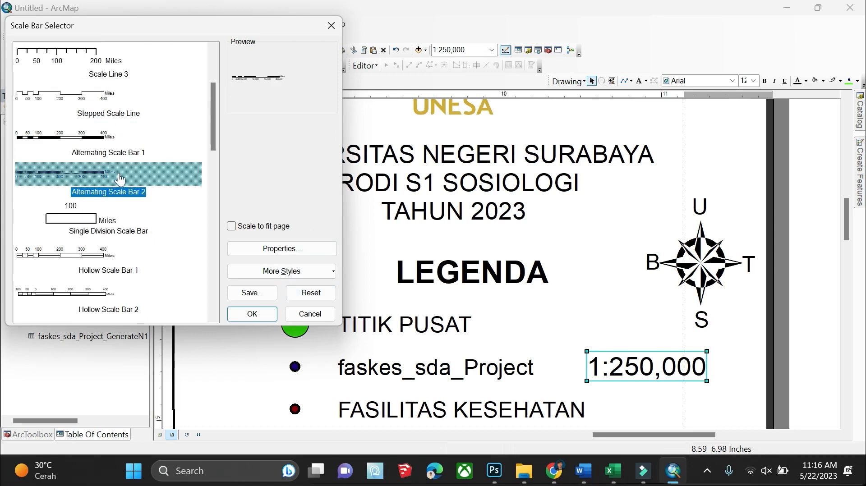
Give the scale bar 1 subdivision in Kilometers labelled Km, insert it, and shorten it to 0–15 Km
{"action": "left_click", "coordinate": [298, 248]}
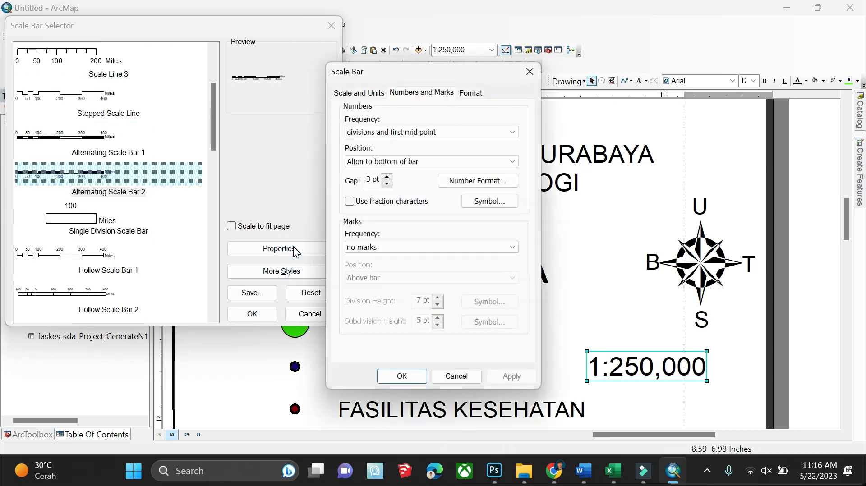
{"action": "left_click", "coordinate": [364, 93]}
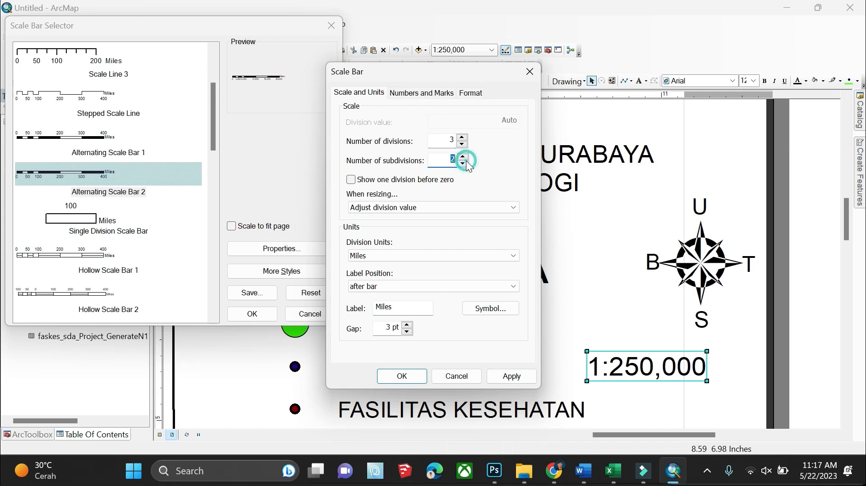
{"action": "left_click", "coordinate": [442, 255]}
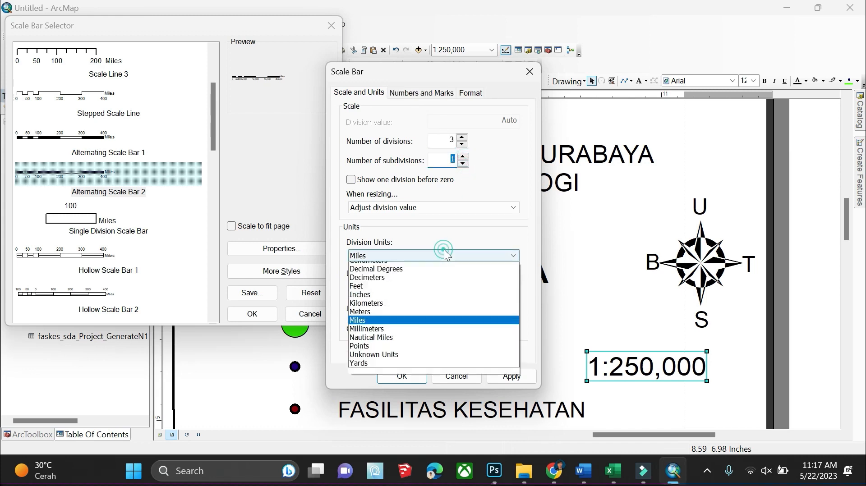
{"action": "left_click", "coordinate": [421, 306]}
{"action": "left_click", "coordinate": [414, 311]}
{"action": "double_click", "coordinate": [413, 311]}
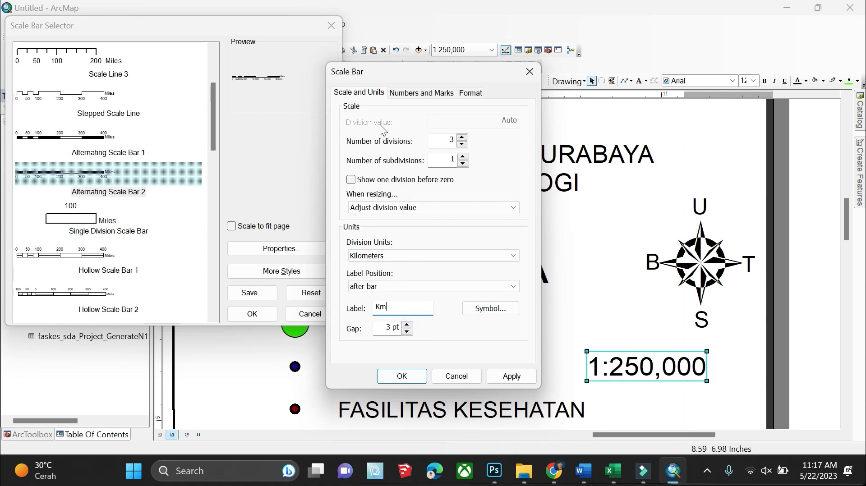
{"action": "left_click", "coordinate": [404, 94]}
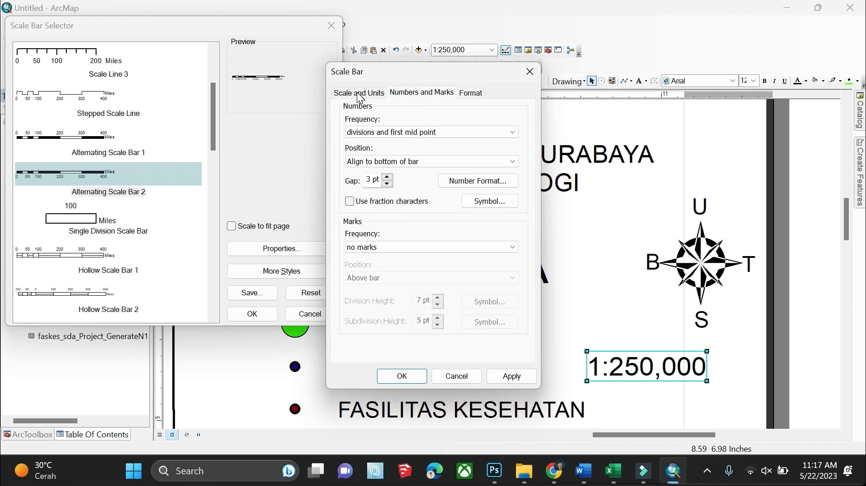
{"action": "left_click", "coordinate": [403, 375]}
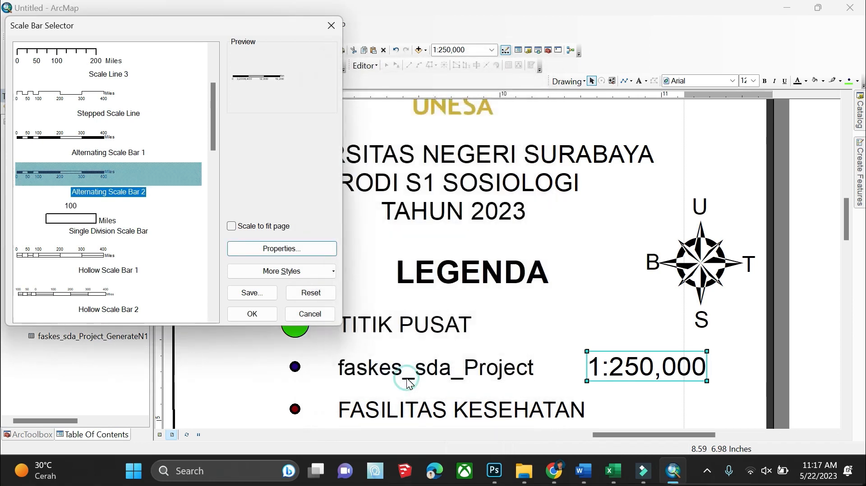
{"action": "left_click", "coordinate": [260, 318]}
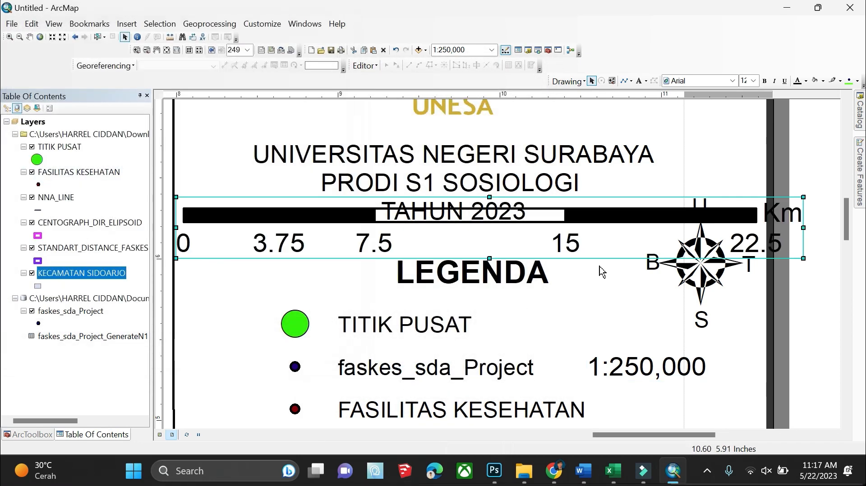
{"action": "left_click_drag", "start_coordinate": [801, 229], "coordinate": [623, 226]}
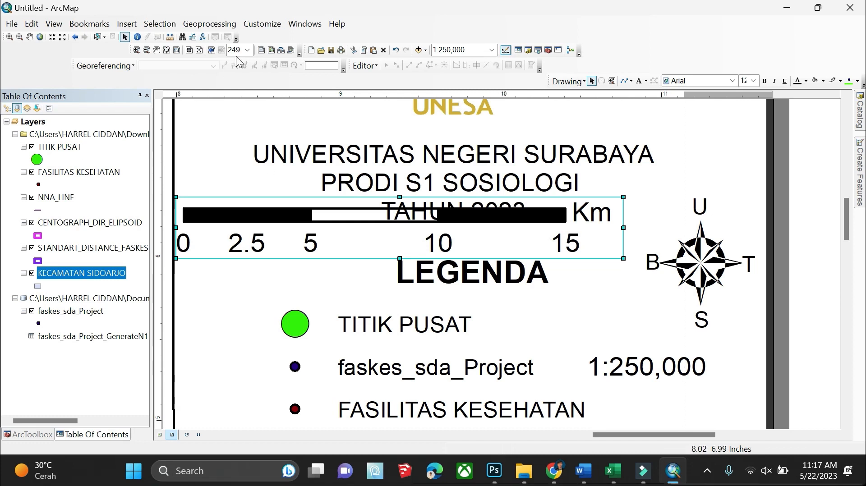
Move the scale bar under the legend, adjust the data frame, and set the map scale to 1:500,000
{"action": "left_click_drag", "start_coordinate": [330, 207], "coordinate": [727, 402]}
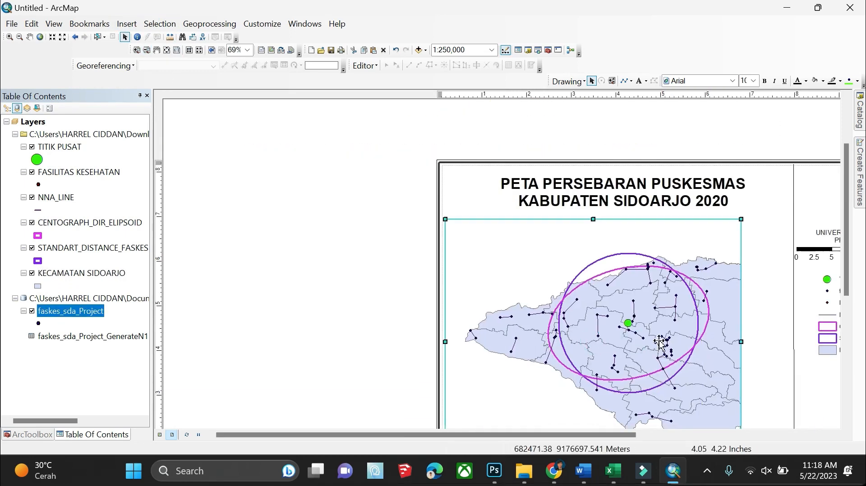
{"action": "left_click_drag", "start_coordinate": [740, 342], "coordinate": [769, 348]}
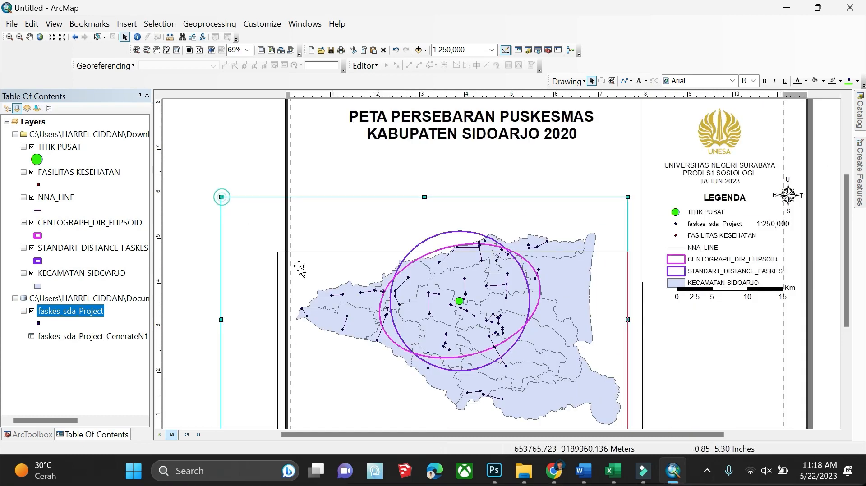
{"action": "left_click_drag", "start_coordinate": [299, 269], "coordinate": [513, 251]}
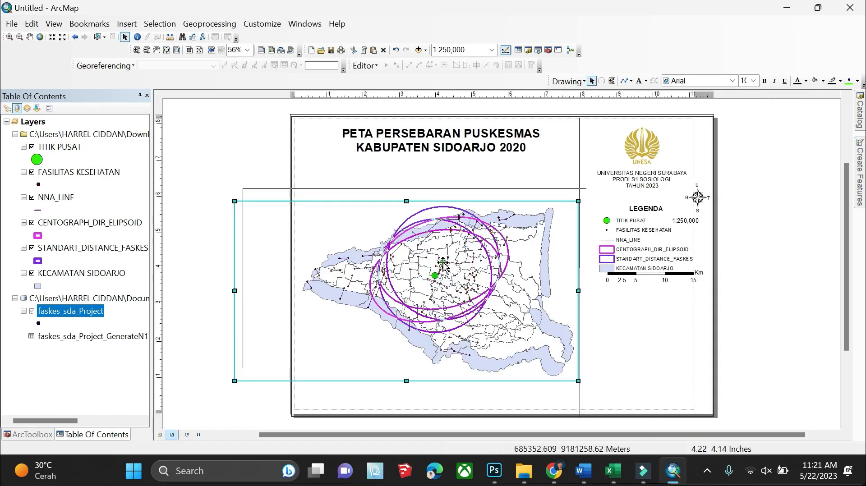
{"action": "left_click_drag", "start_coordinate": [443, 263], "coordinate": [436, 238]}
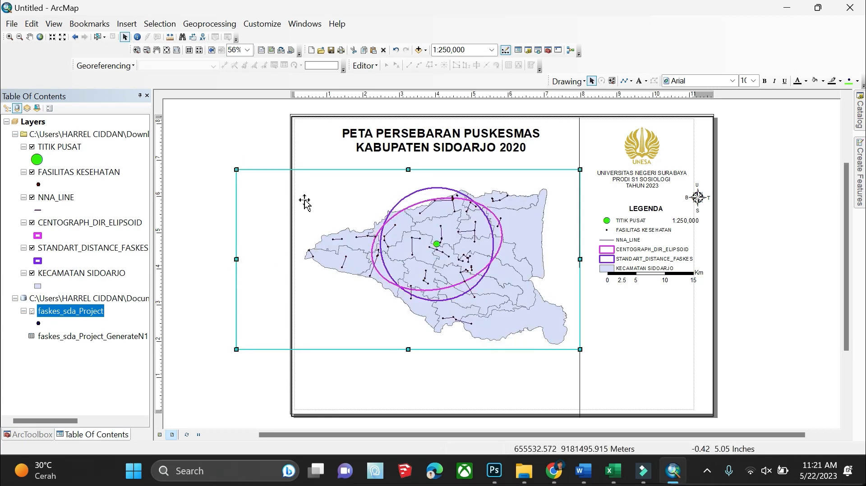
{"action": "left_click", "coordinate": [491, 50]}
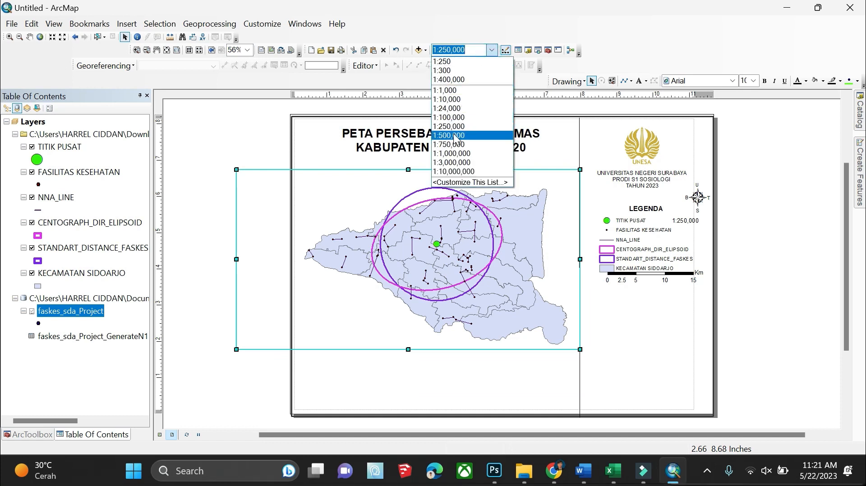
{"action": "left_click", "coordinate": [449, 116]}
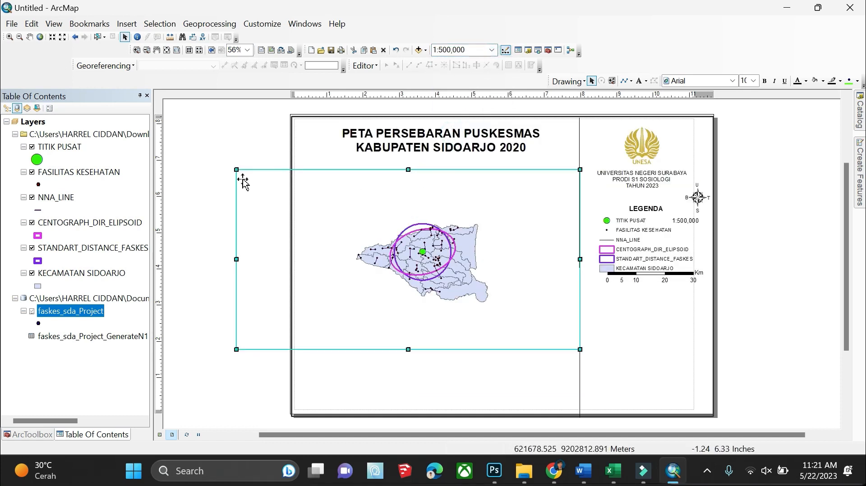
Shrink the data frame and reposition it within the page's left panel
{"action": "right_click", "coordinate": [436, 267]}
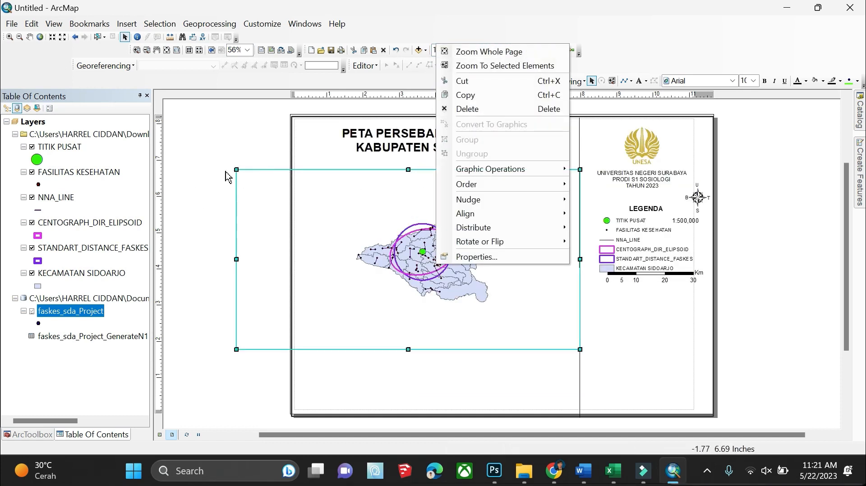
{"action": "left_click_drag", "start_coordinate": [234, 169], "coordinate": [343, 205]}
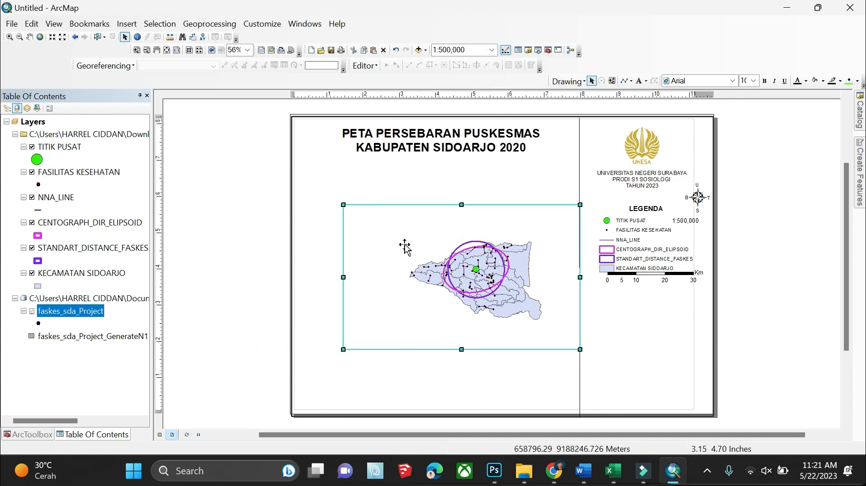
{"action": "left_click_drag", "start_coordinate": [463, 257], "coordinate": [435, 247]}
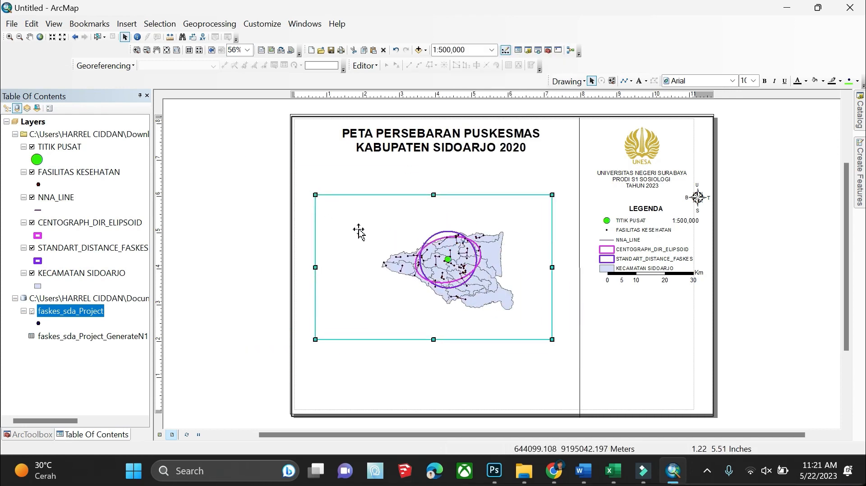
{"action": "left_click_drag", "start_coordinate": [315, 195], "coordinate": [365, 227]}
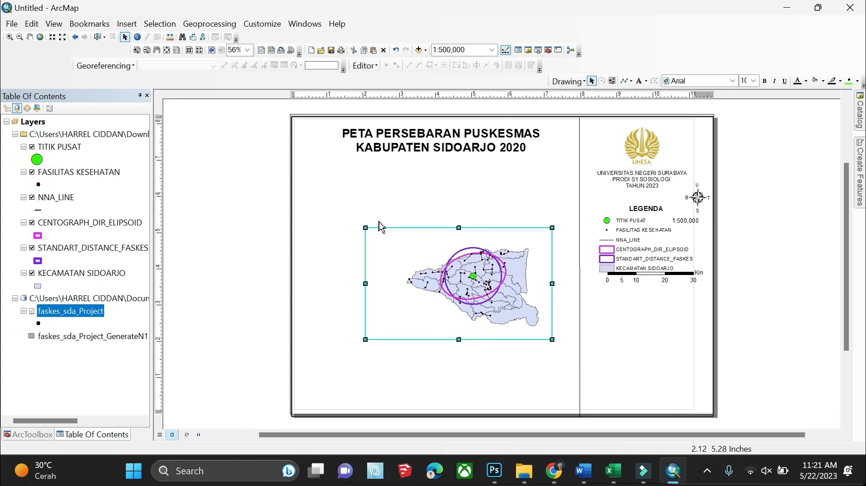
{"action": "left_click_drag", "start_coordinate": [456, 261], "coordinate": [436, 236]}
{"action": "right_click", "coordinate": [435, 235]}
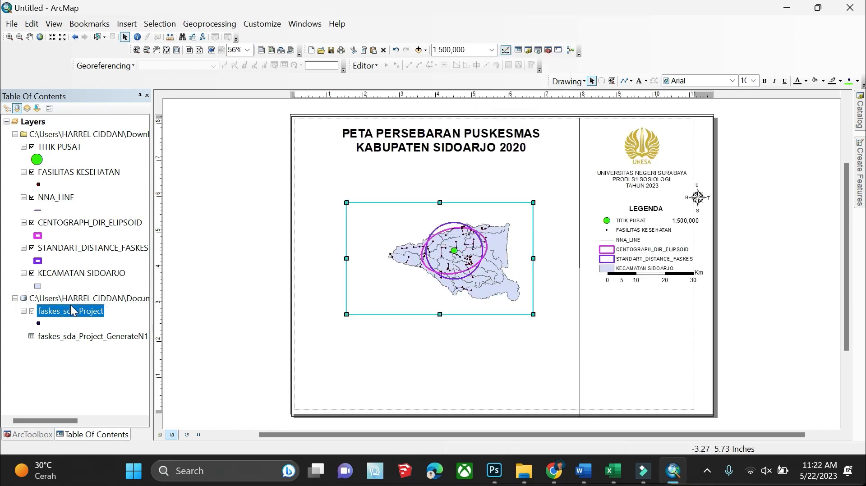
{"action": "right_click", "coordinate": [71, 307]}
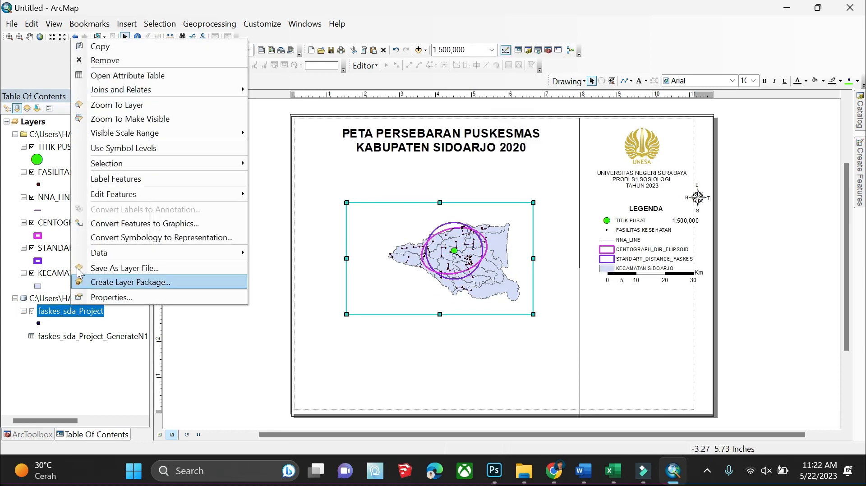
Zoom to the faskes_sda_Project layer and enlarge the data frame within the page border
{"action": "left_click", "coordinate": [123, 107]}
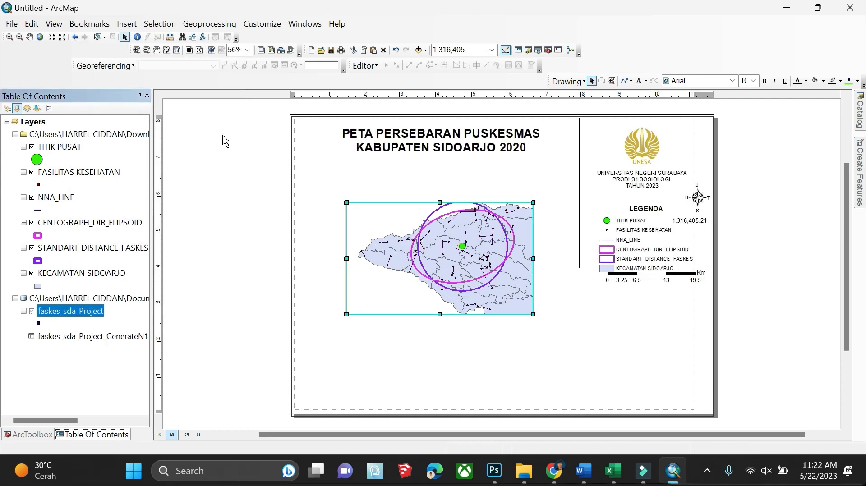
{"action": "left_click_drag", "start_coordinate": [533, 203], "coordinate": [559, 183]}
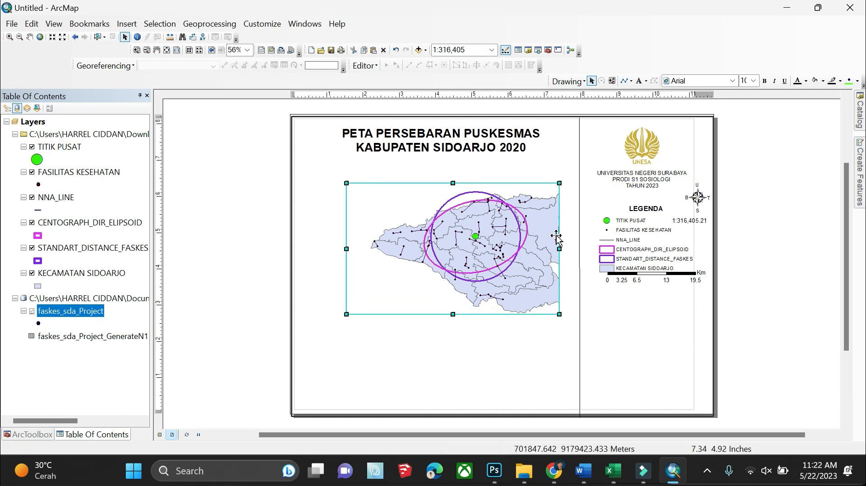
{"action": "mouse_move", "coordinate": [564, 246]}
{"action": "left_mouse_down"}
{"action": "mouse_move", "coordinate": [584, 249]}
{"action": "mouse_move", "coordinate": [515, 247]}
{"action": "mouse_move", "coordinate": [570, 253]}
{"action": "left_mouse_up"}
{"action": "left_click_drag", "start_coordinate": [504, 256], "coordinate": [500, 269]}
{"action": "left_click_drag", "start_coordinate": [439, 329], "coordinate": [440, 347]}
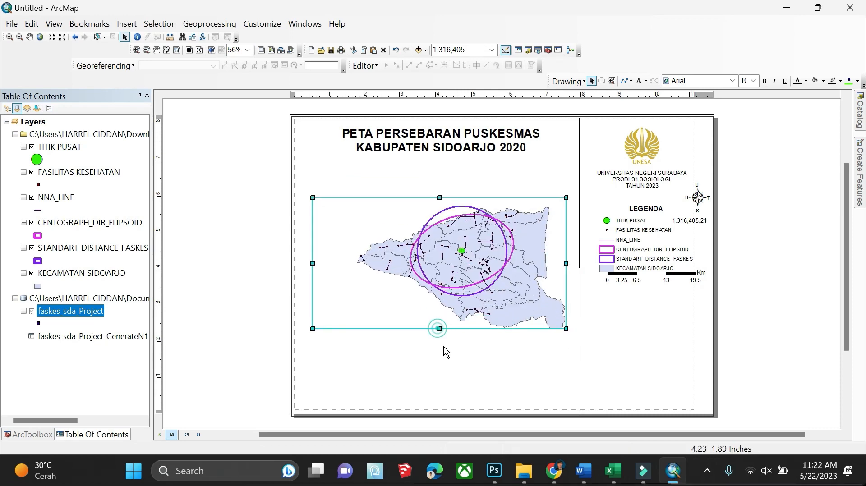
{"action": "left_click_drag", "start_coordinate": [566, 273], "coordinate": [568, 273]}
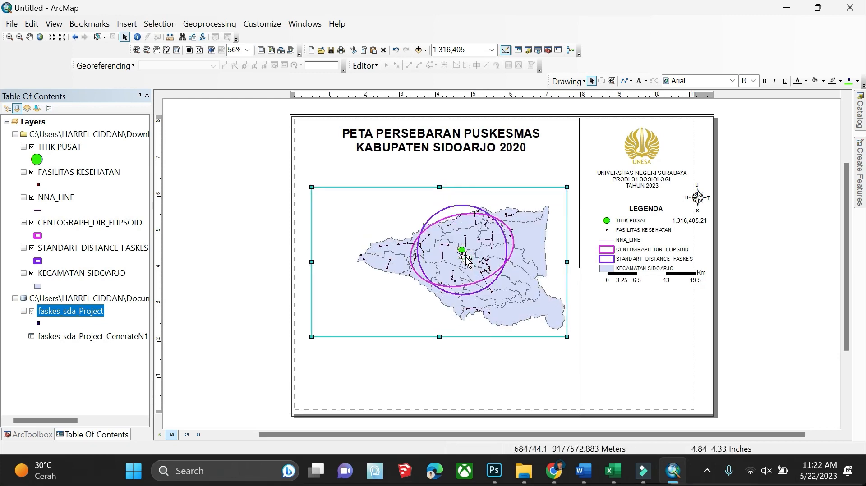
Set the map scale to 1:350,000
{"action": "left_click", "coordinate": [731, 308]}
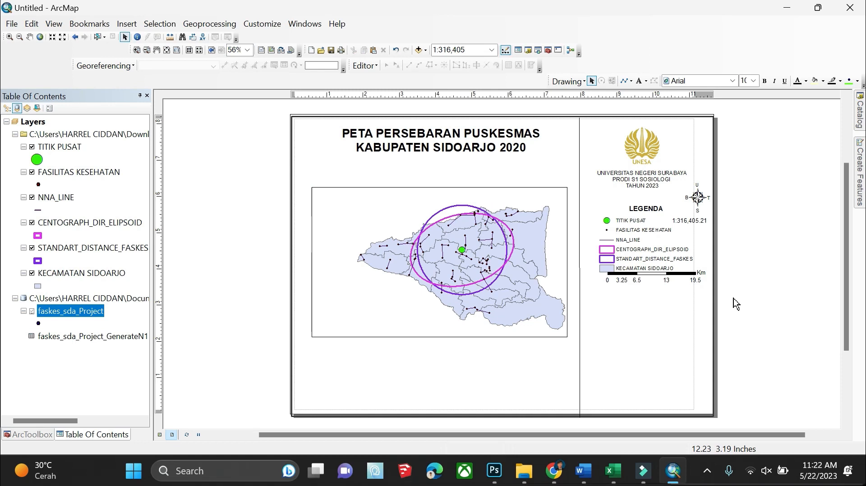
{"action": "left_click", "coordinate": [449, 49]}
{"action": "left_click", "coordinate": [447, 50]}
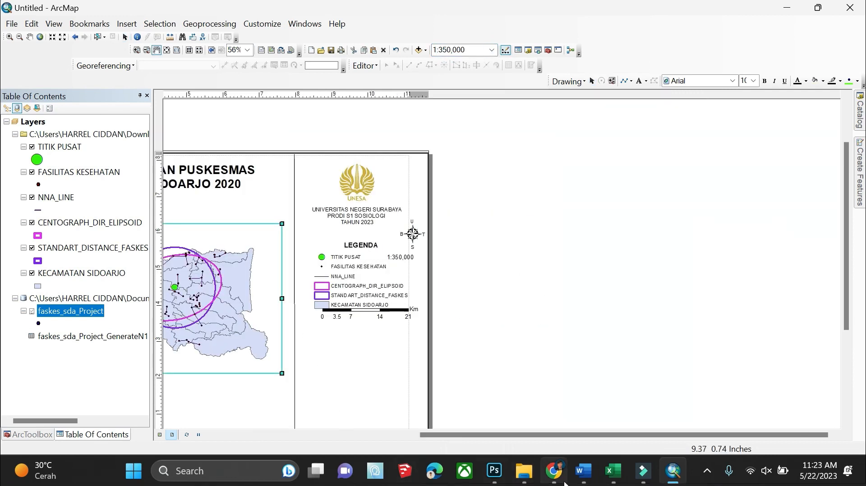
Hide TITIK PUSAT, NNA_LINE, CENTOGRAPH_DIR_ELIPSOID, STANDART_DISTANCE_FASKES and faskes_sda_Project, leaving KECAMATAN SIDOARJO
{"action": "left_click_drag", "start_coordinate": [538, 440], "coordinate": [404, 426]}
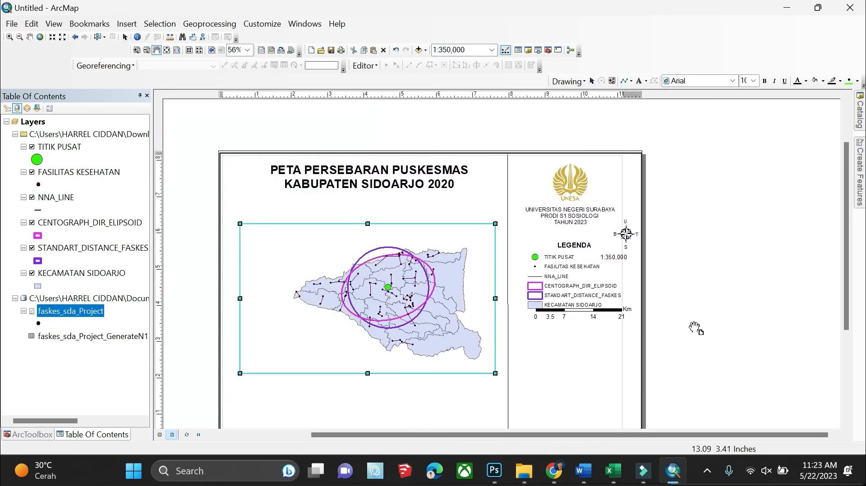
{"action": "left_click_drag", "start_coordinate": [694, 331], "coordinate": [225, 324]}
{"action": "left_click_drag", "start_coordinate": [464, 439], "coordinate": [347, 439]}
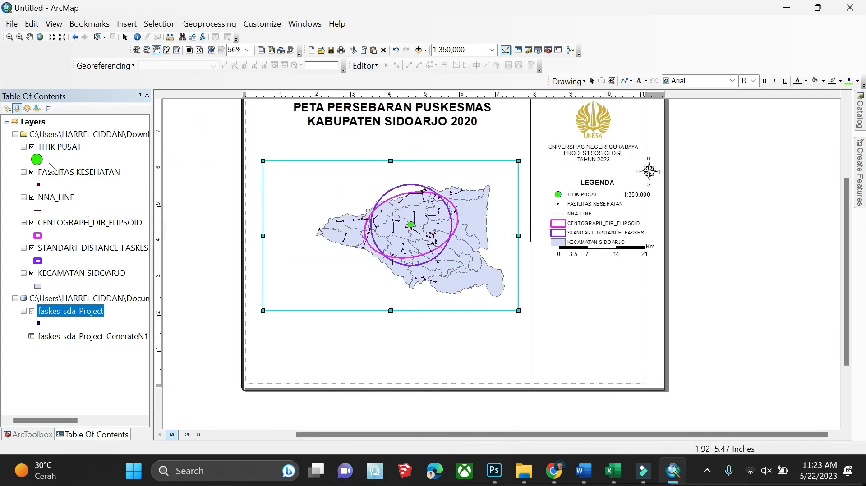
{"action": "left_click", "coordinate": [32, 147]}
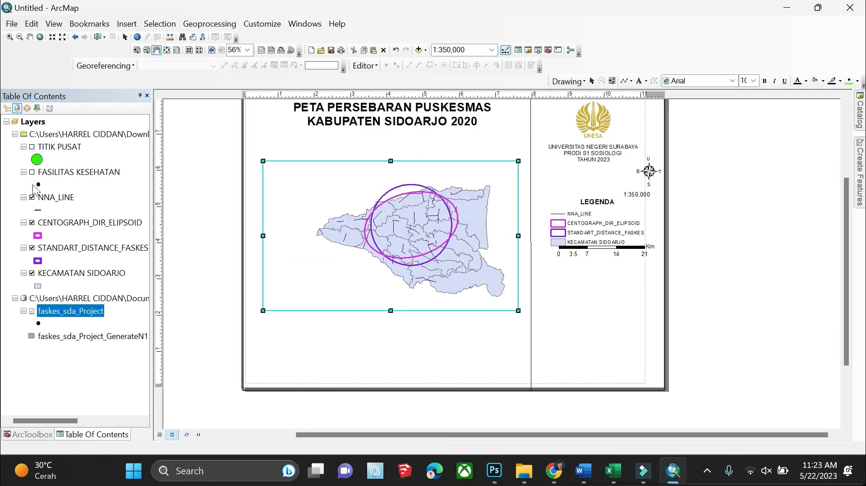
{"action": "left_click", "coordinate": [31, 197]}
{"action": "left_click", "coordinate": [32, 222]}
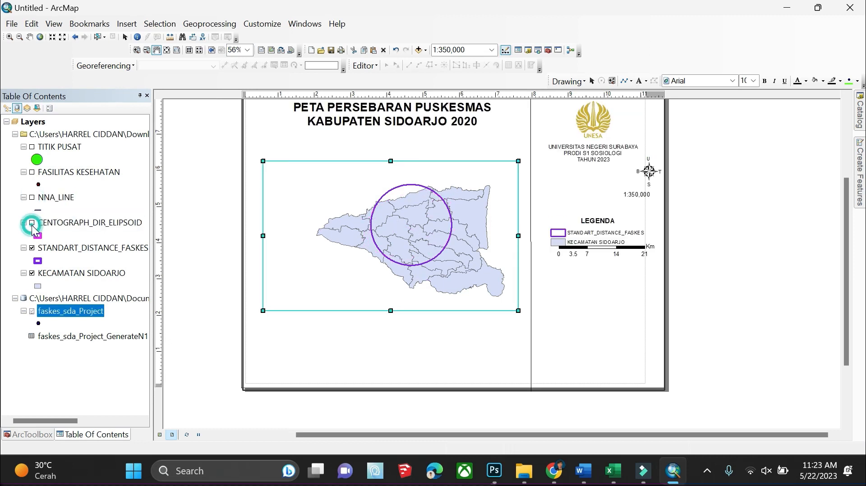
{"action": "left_click", "coordinate": [32, 248]}
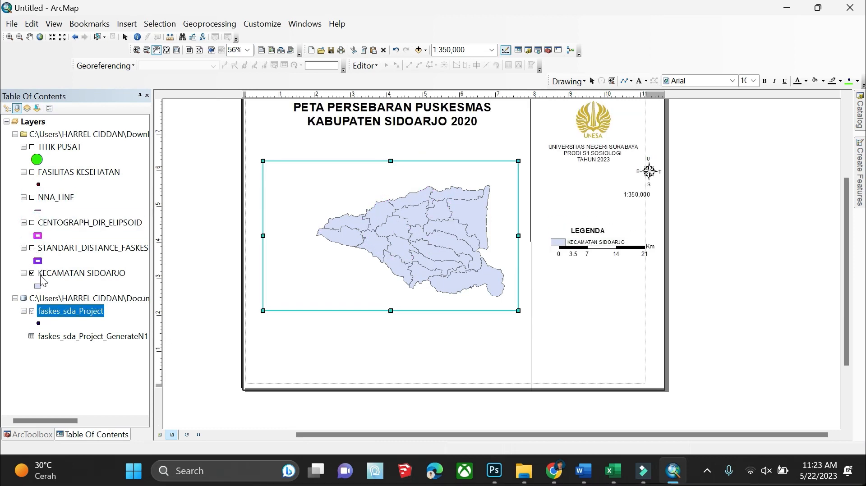
{"action": "left_click", "coordinate": [31, 310]}
{"action": "left_click_drag", "start_coordinate": [208, 342], "coordinate": [502, 265]}
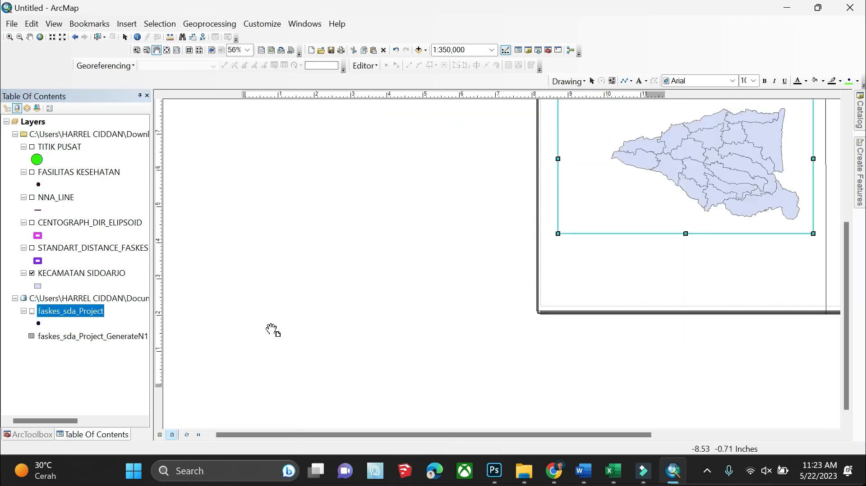
{"action": "left_click_drag", "start_coordinate": [849, 286], "coordinate": [856, 223]}
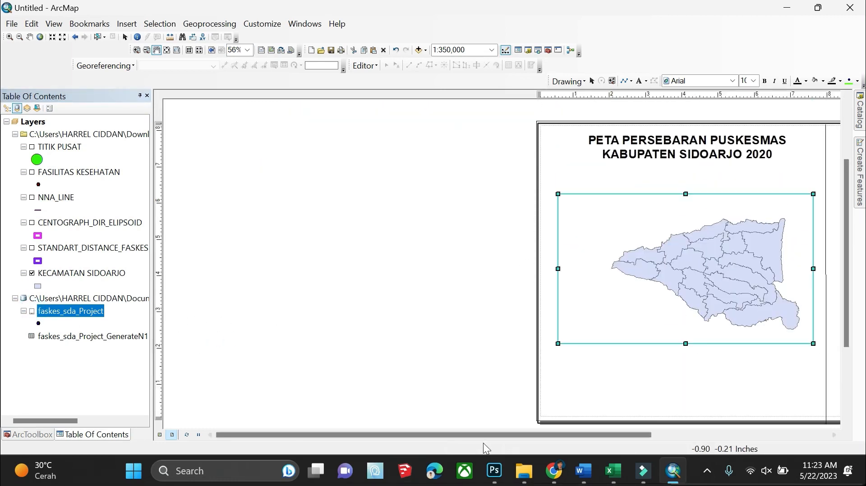
{"action": "left_click_drag", "start_coordinate": [483, 436], "coordinate": [589, 436]}
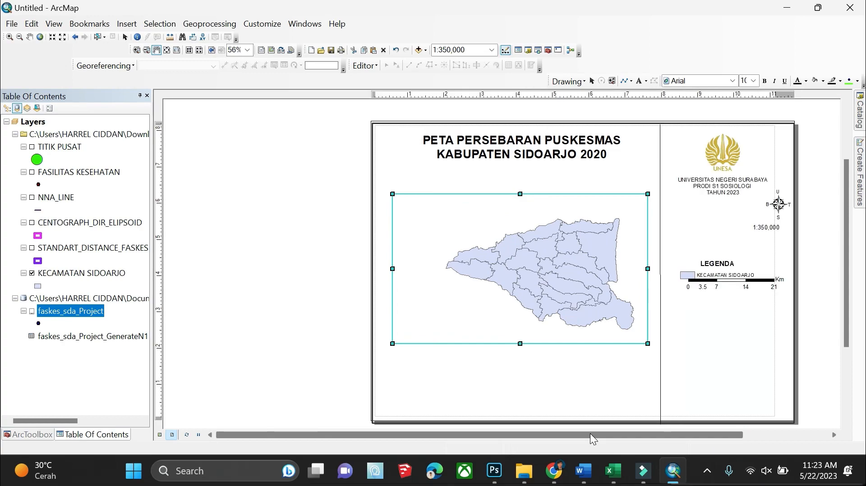
Capture the district-only map view as an image with Win+Shift+S
{"action": "key", "text": "super+shift+s"}
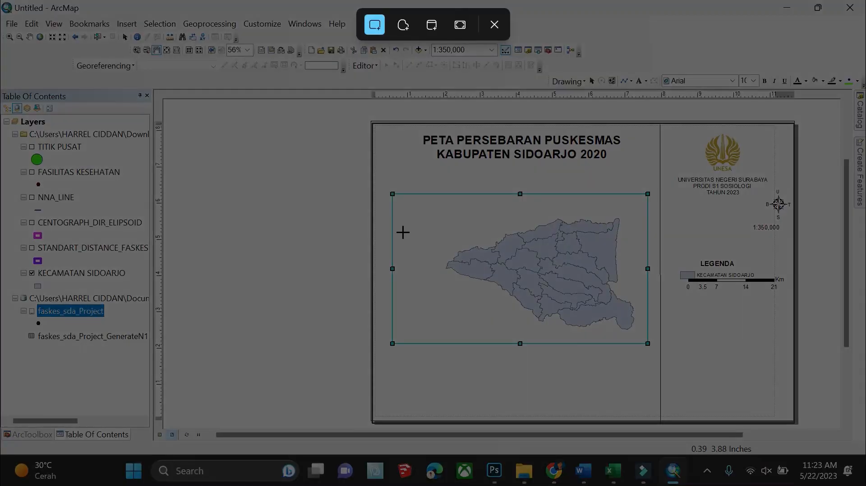
{"action": "left_click_drag", "start_coordinate": [404, 199], "coordinate": [638, 338]}
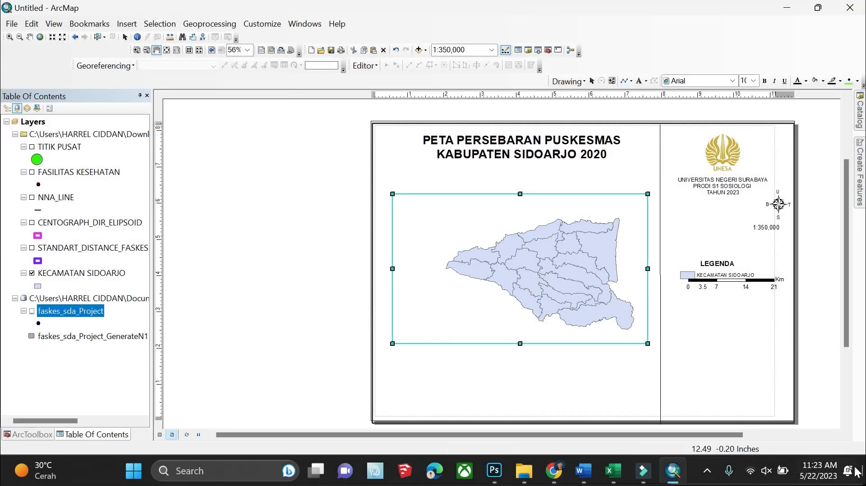
{"action": "left_click", "coordinate": [126, 23]}
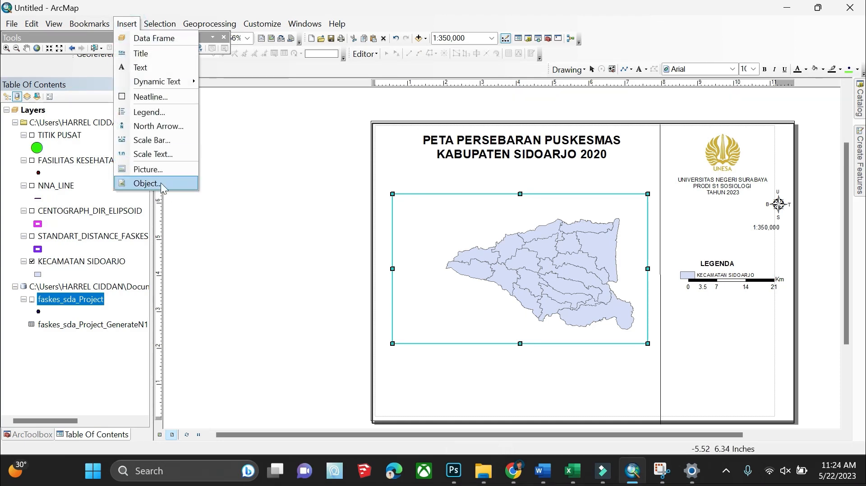
{"action": "left_click", "coordinate": [149, 182]}
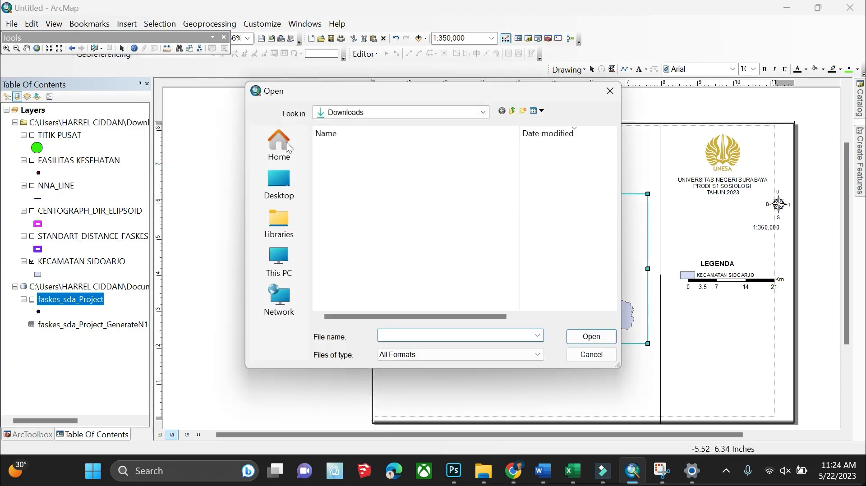
Insert image 'r' from Downloads > DIAN > LATIHAN MEMBUAT NNA and shrink it into the lower right
{"action": "left_click", "coordinate": [279, 182]}
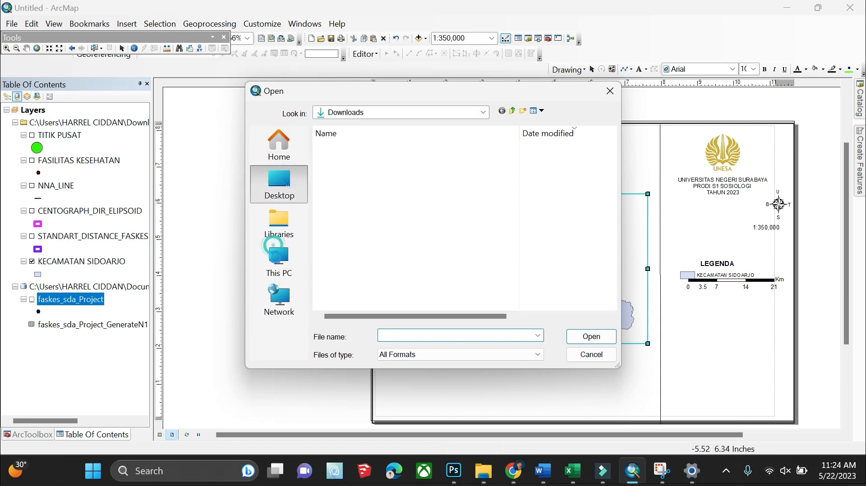
{"action": "left_click", "coordinate": [279, 264]}
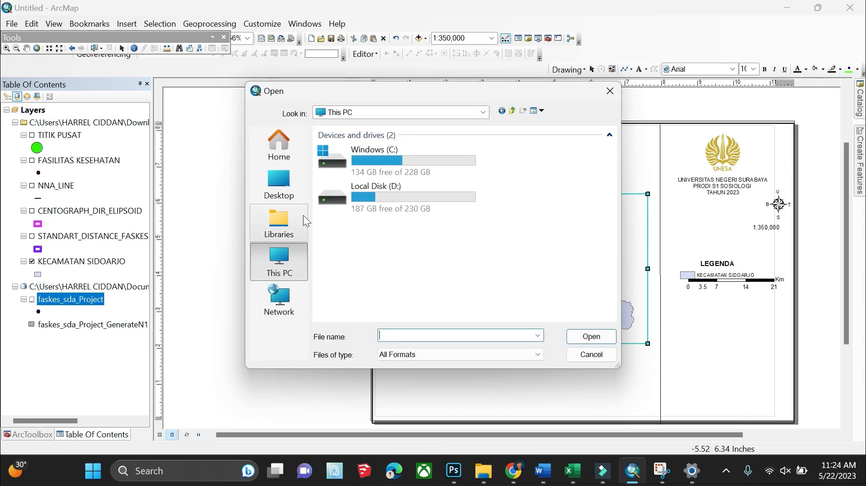
{"action": "left_click", "coordinate": [287, 202]}
{"action": "left_click", "coordinate": [379, 169]}
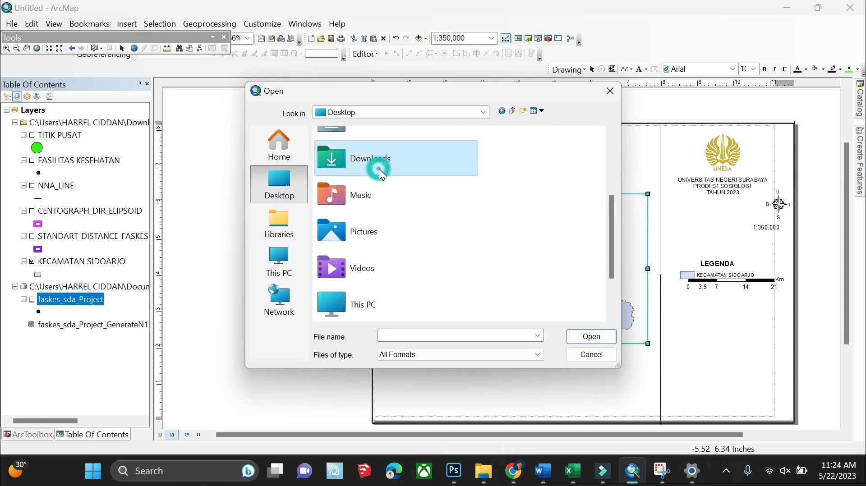
{"action": "double_click", "coordinate": [380, 170]}
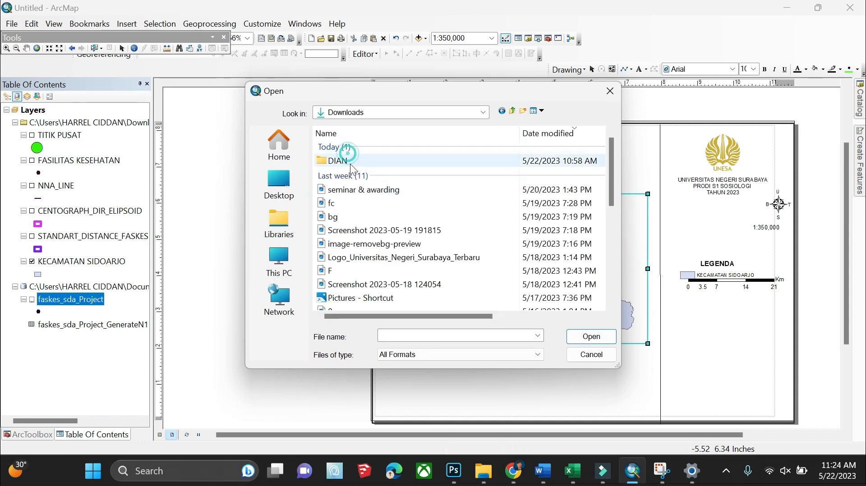
{"action": "double_click", "coordinate": [351, 162]}
{"action": "double_click", "coordinate": [351, 163]}
{"action": "left_click", "coordinate": [353, 164]}
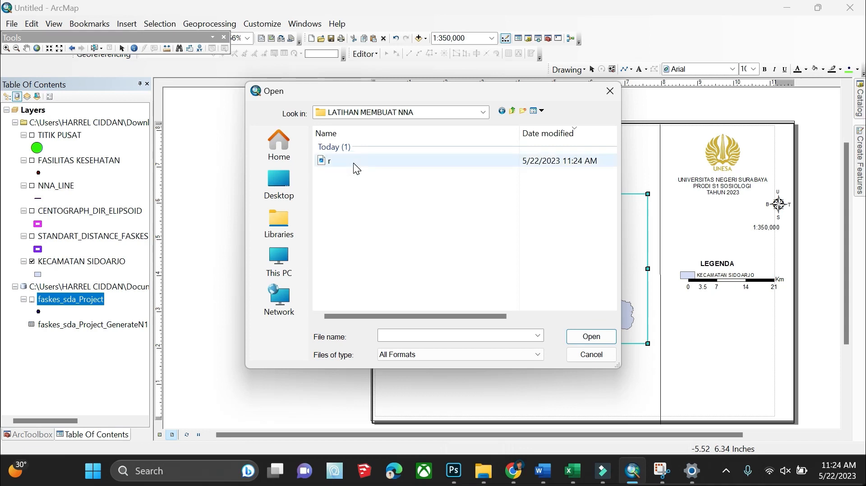
{"action": "left_click", "coordinate": [585, 336]}
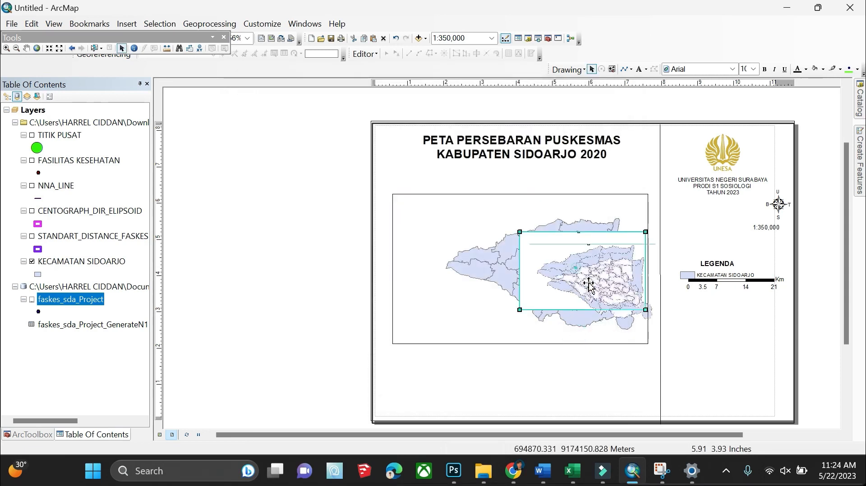
{"action": "left_click_drag", "start_coordinate": [589, 286], "coordinate": [712, 345]}
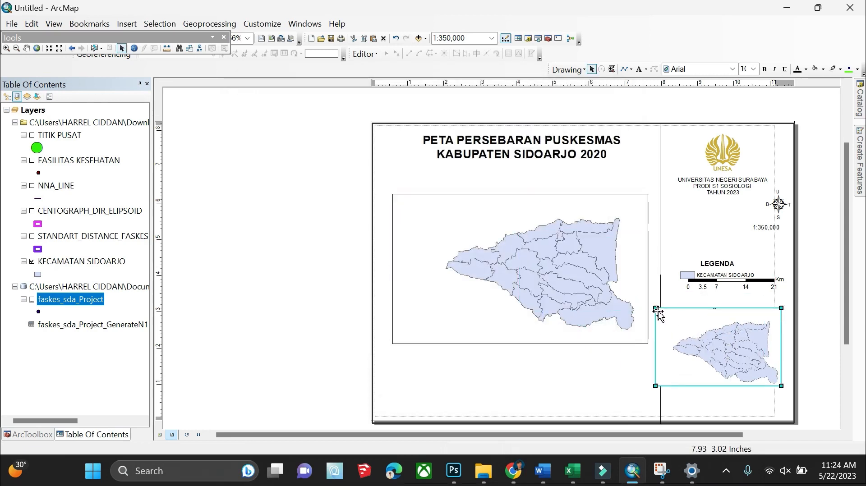
{"action": "left_click_drag", "start_coordinate": [671, 321], "coordinate": [711, 345]}
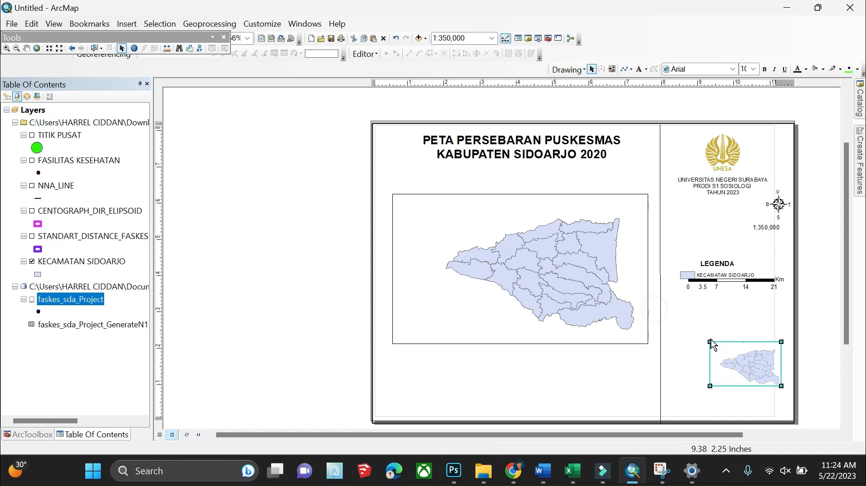
Turn TITIK PUSAT, FASILITAS KESEHATAN, NNA_LINE, STANDART_DISTANCE_FASKES and CENTOGRAPH_DIR_ELIPSOID back on
{"action": "left_click", "coordinate": [31, 136]}
{"action": "left_click", "coordinate": [31, 160]}
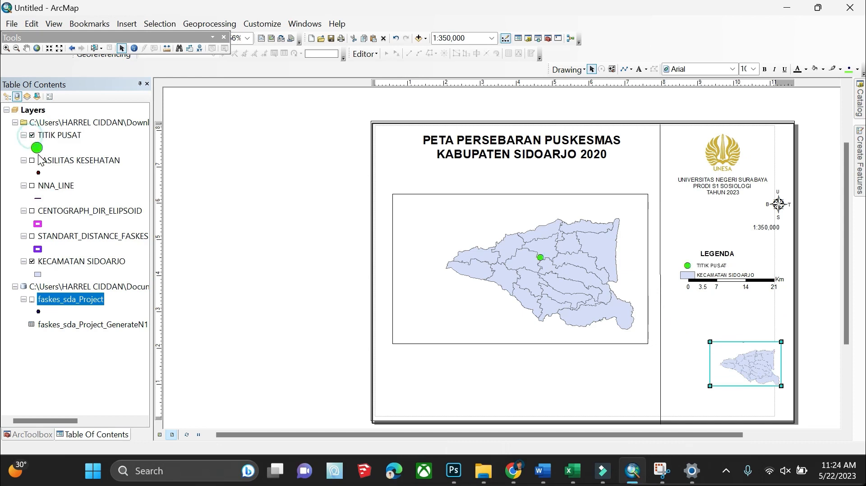
{"action": "left_click", "coordinate": [32, 185]}
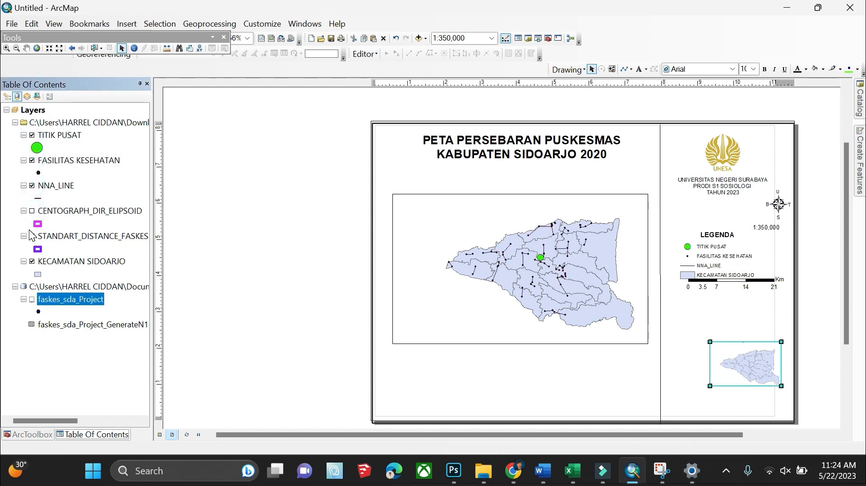
{"action": "left_click", "coordinate": [31, 236]}
{"action": "left_click", "coordinate": [31, 211]}
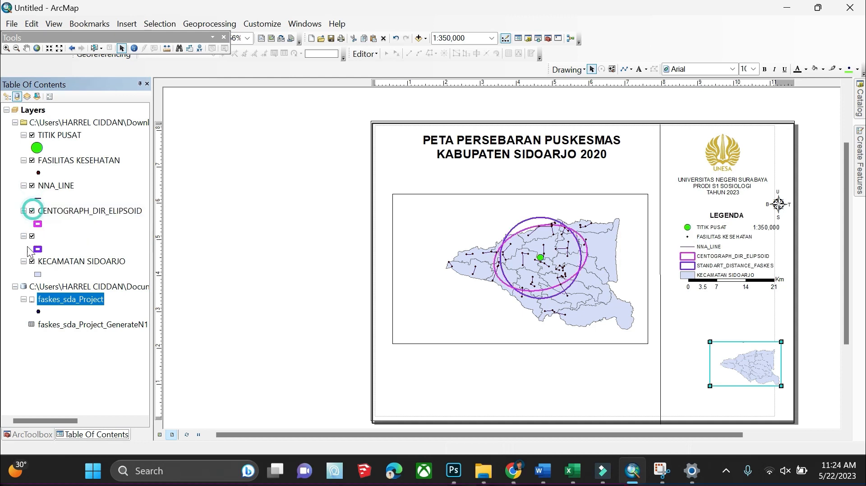
{"action": "left_click", "coordinate": [32, 299]}
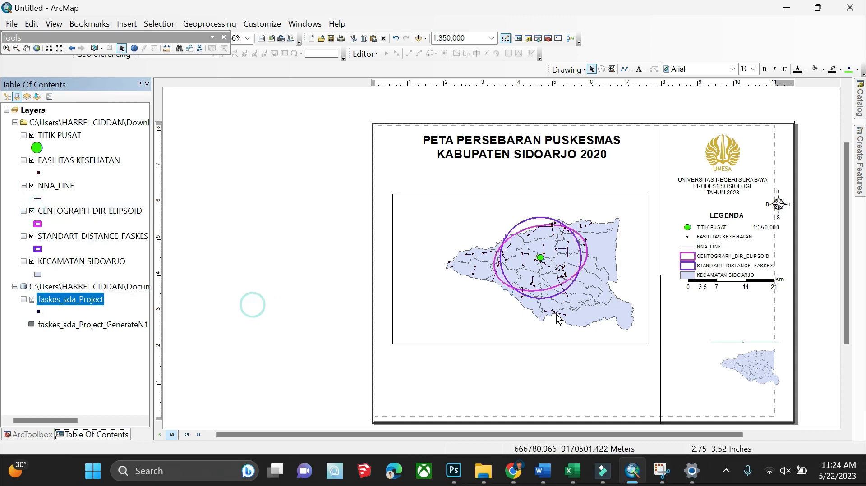
Nudge the inset picture and enlarge it slightly toward the upper left
{"action": "left_click_drag", "start_coordinate": [739, 368], "coordinate": [732, 354]}
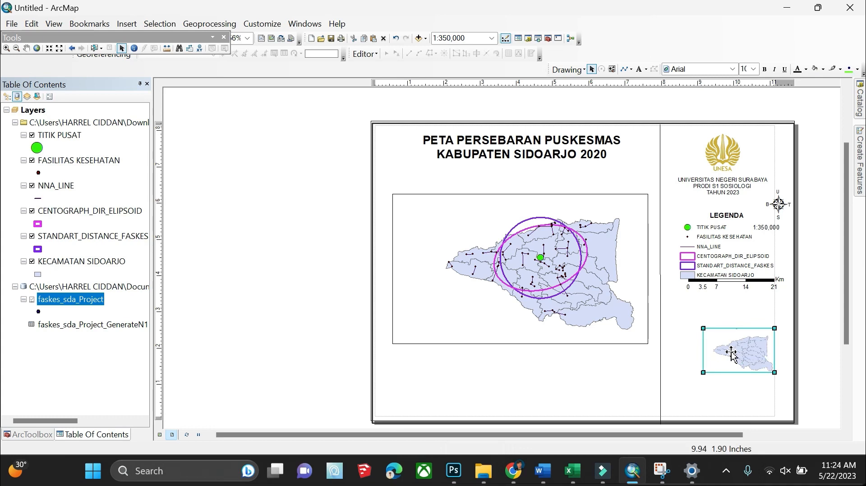
{"action": "left_click", "coordinate": [195, 212]}
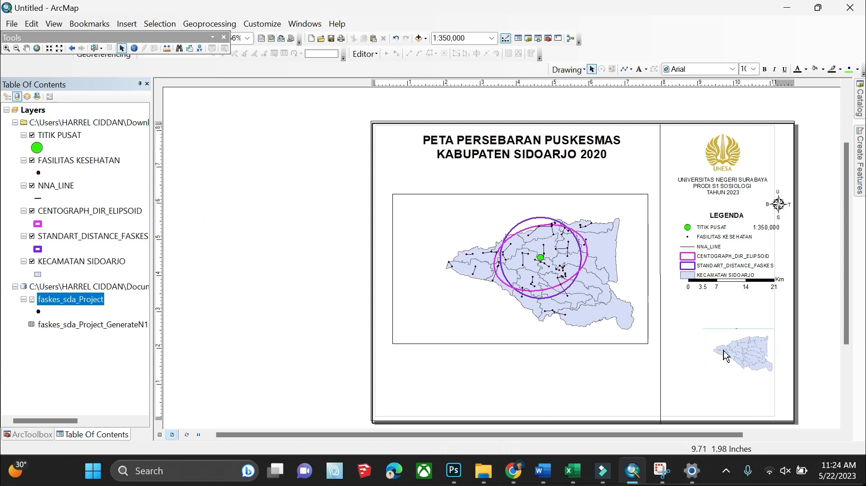
{"action": "double_click", "coordinate": [742, 354]}
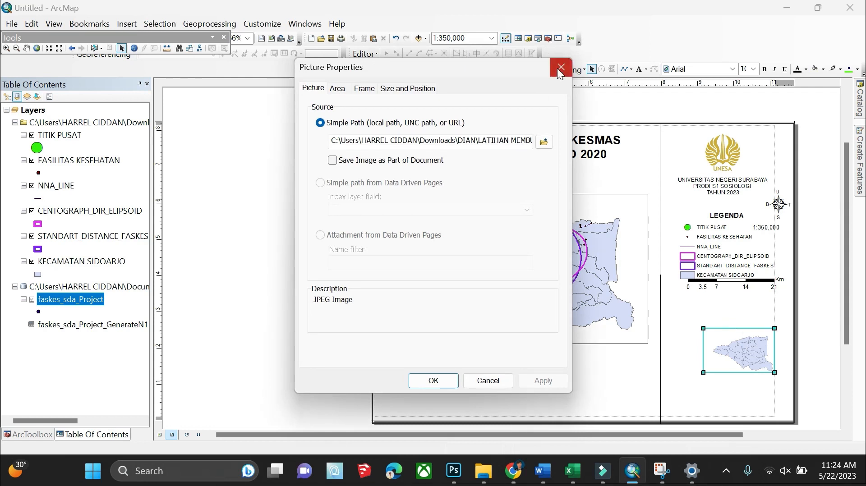
{"action": "left_click", "coordinate": [560, 68]}
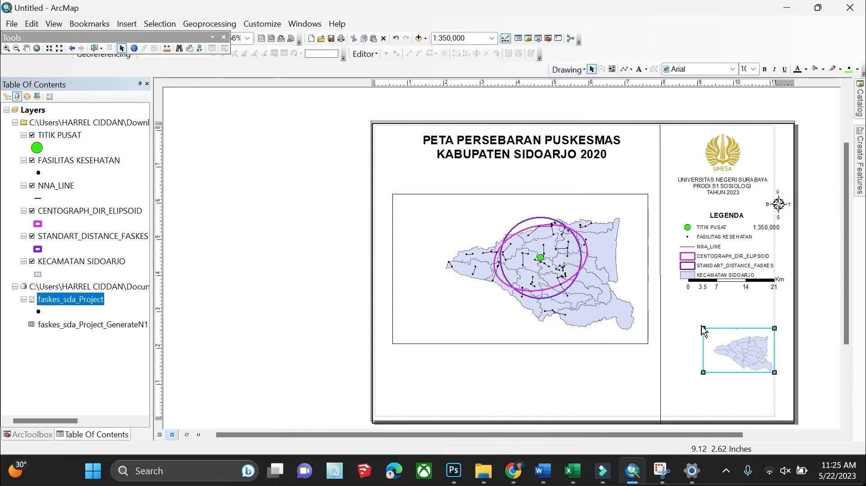
{"action": "left_click_drag", "start_coordinate": [703, 328], "coordinate": [691, 321]}
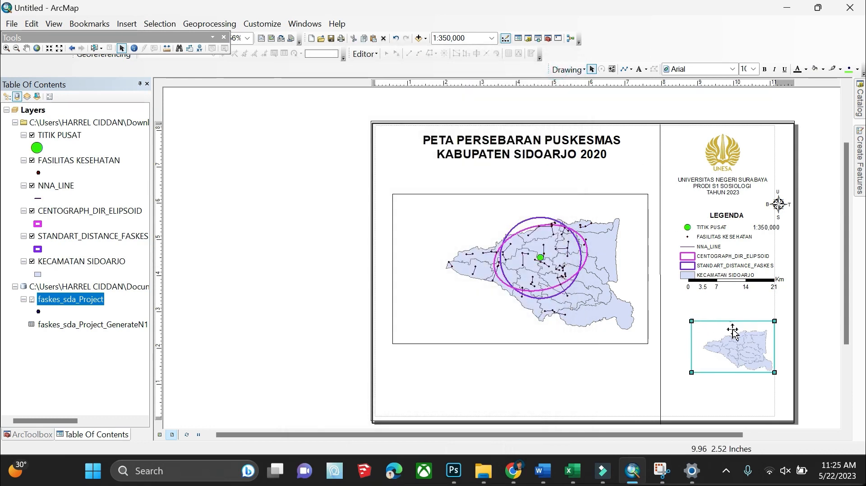
{"action": "left_click", "coordinate": [209, 193]}
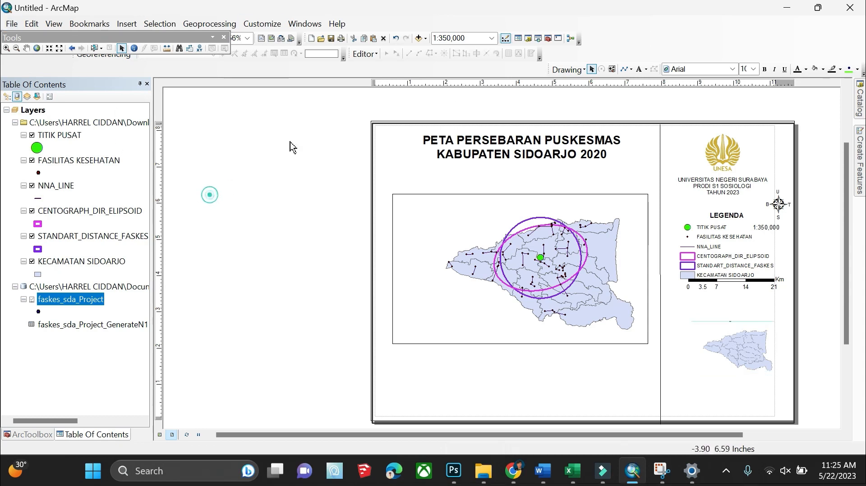
Add an 'INSET PETA' text label below the main map
{"action": "left_click", "coordinate": [639, 68]}
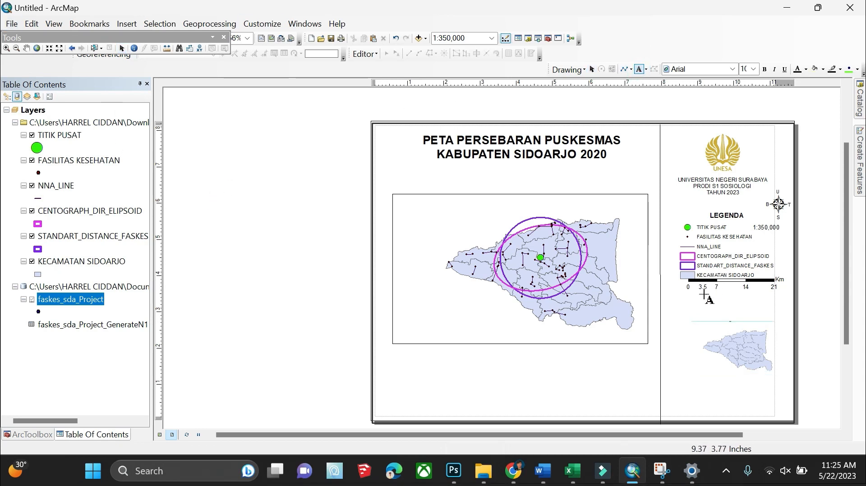
{"action": "left_click", "coordinate": [701, 314]}
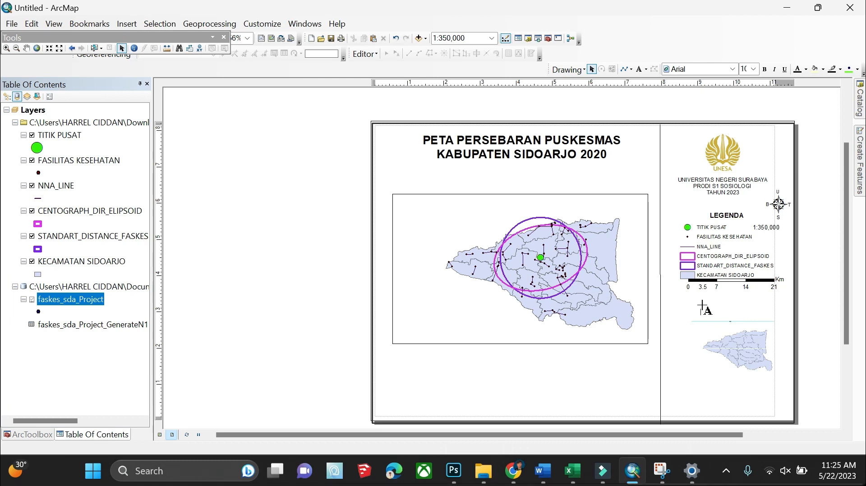
{"action": "right_click", "coordinate": [700, 316]}
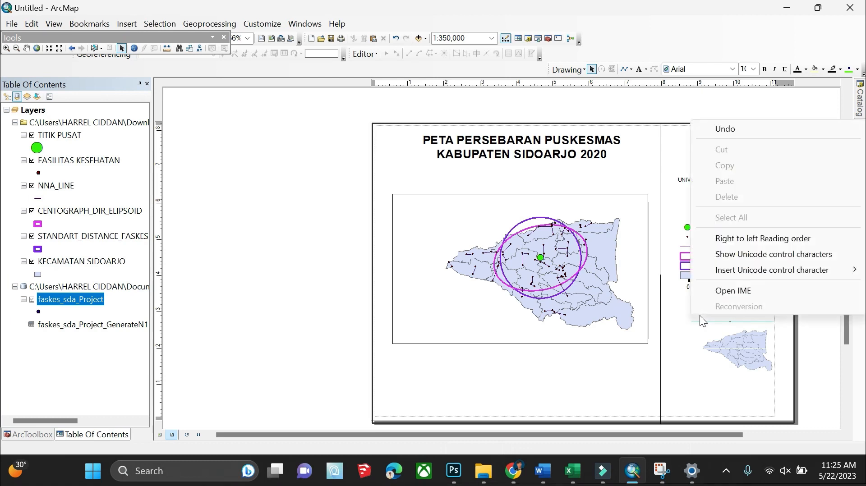
{"action": "left_click", "coordinate": [674, 302]}
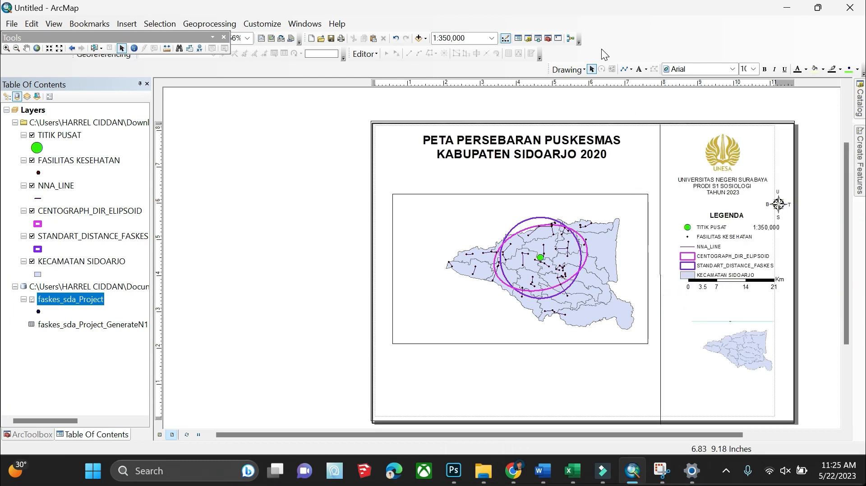
{"action": "left_click", "coordinate": [639, 69]}
{"action": "left_click", "coordinate": [566, 383]}
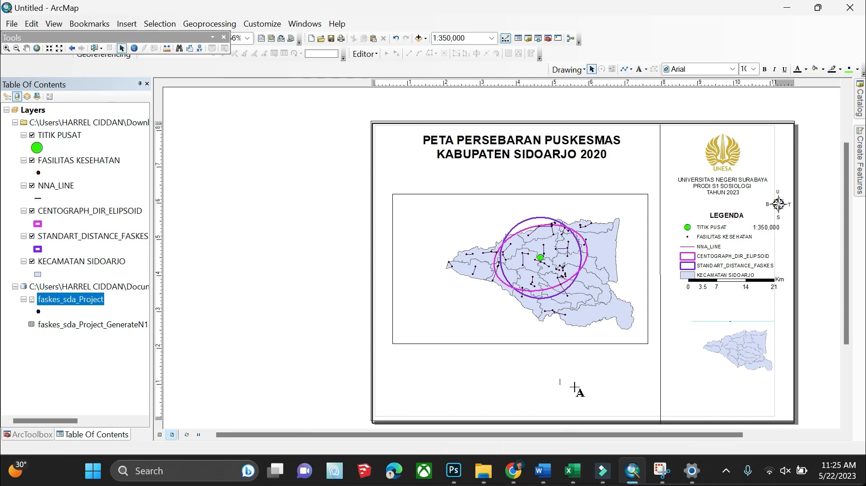
{"action": "type", "text": "INSET PETA"}
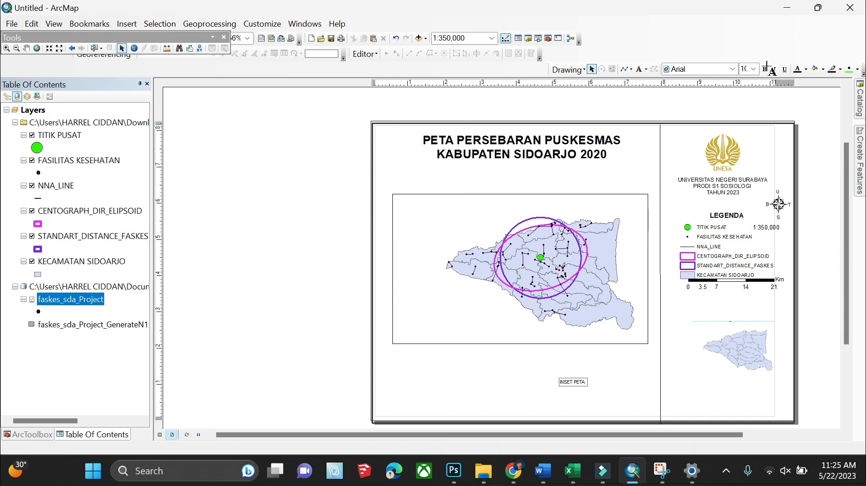
{"action": "left_click", "coordinate": [769, 97]}
Set the INSET PETA label to size 14 and move it above the inset map
{"action": "left_click", "coordinate": [568, 382]}
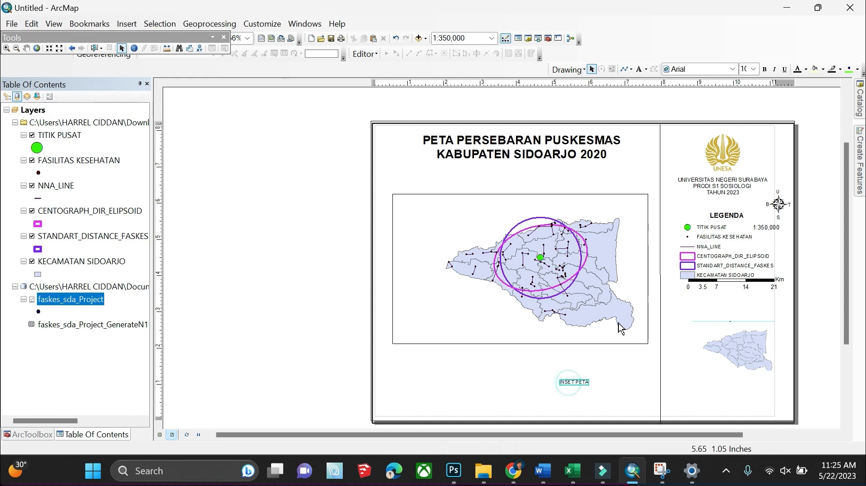
{"action": "left_click", "coordinate": [753, 69]}
{"action": "left_click", "coordinate": [745, 107]}
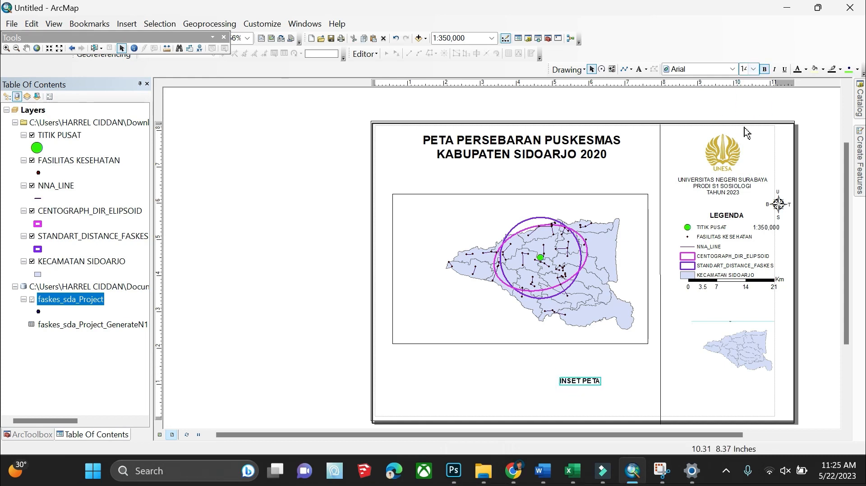
{"action": "left_click_drag", "start_coordinate": [578, 383], "coordinate": [737, 312]}
Group the INSET PETA label with the inset map and shift the group slightly left
{"action": "left_click", "coordinate": [734, 338]}
{"action": "left_click", "coordinate": [741, 345]}
{"action": "left_click", "coordinate": [747, 350]}
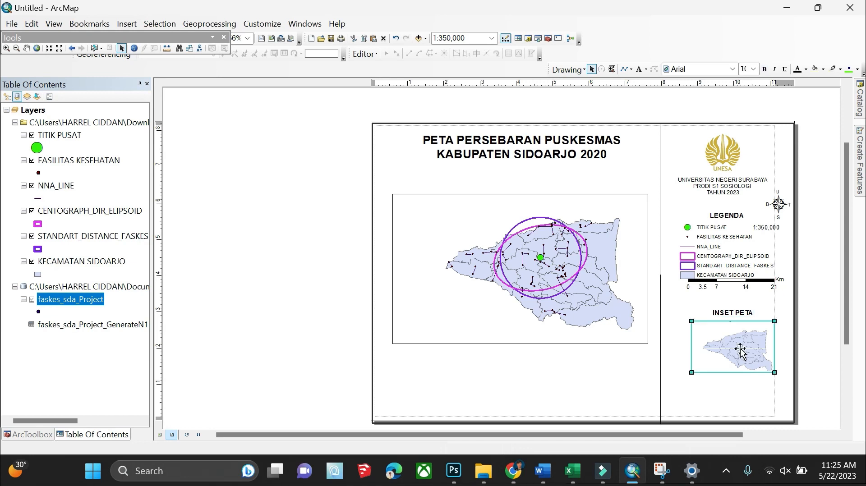
{"action": "left_click", "coordinate": [810, 345]}
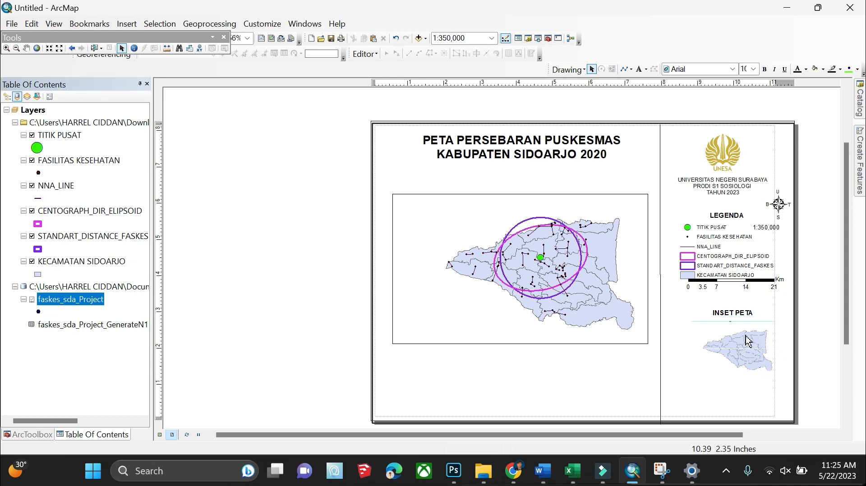
{"action": "left_click", "coordinate": [735, 315]}
{"action": "left_click", "coordinate": [745, 337]}
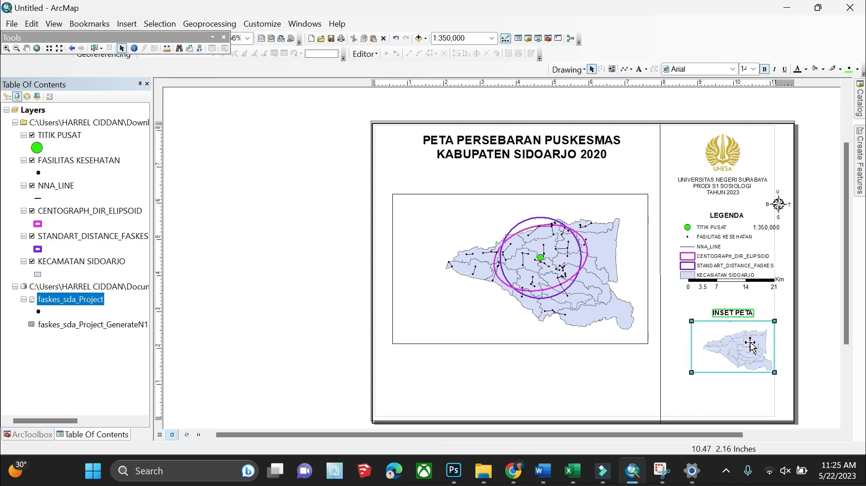
{"action": "right_click", "coordinate": [745, 339]}
{"action": "left_click", "coordinate": [763, 217]}
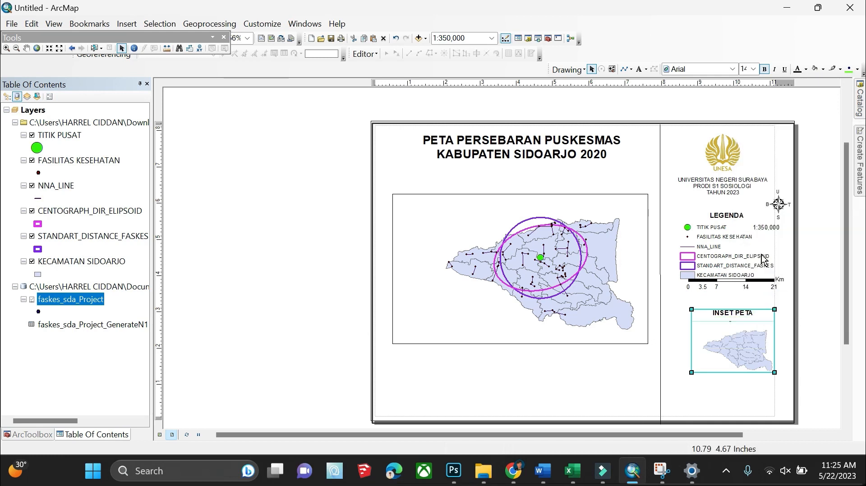
{"action": "left_click_drag", "start_coordinate": [742, 337], "coordinate": [737, 336]}
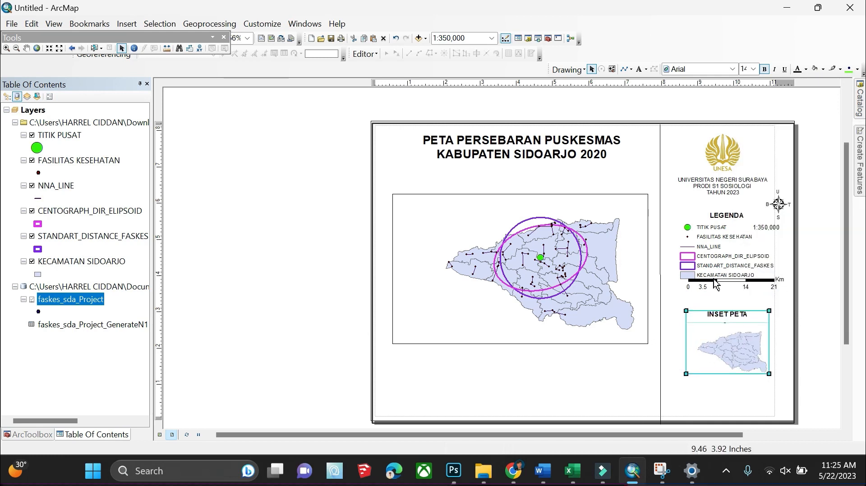
Place the 1:350,000 scale text on the scale bar and group the two
{"action": "left_click", "coordinate": [737, 291]}
{"action": "left_click", "coordinate": [739, 286]}
{"action": "left_click_drag", "start_coordinate": [739, 286], "coordinate": [740, 299]}
{"action": "left_click", "coordinate": [768, 229]}
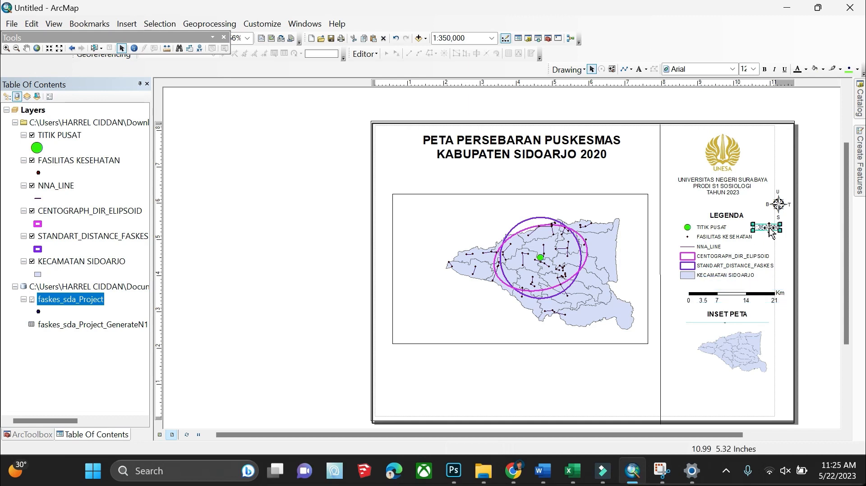
{"action": "left_click_drag", "start_coordinate": [768, 230], "coordinate": [737, 292]}
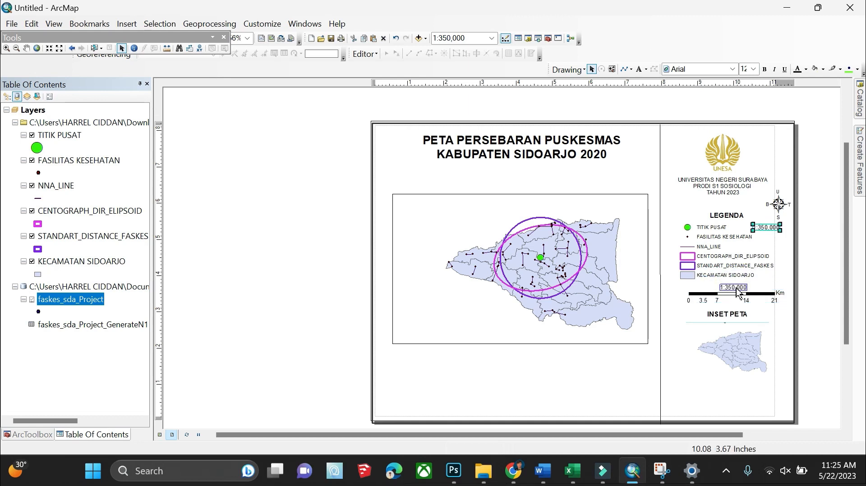
{"action": "left_click", "coordinate": [755, 300], "text": "shift"}
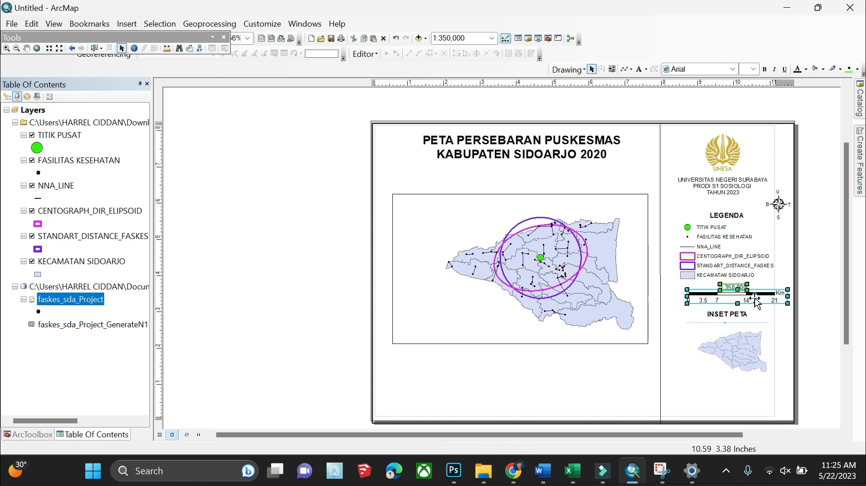
{"action": "right_click", "coordinate": [760, 299]}
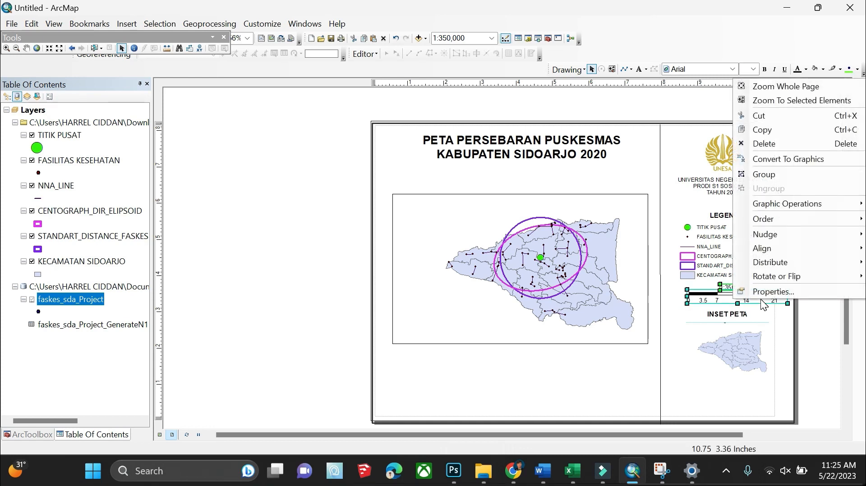
{"action": "left_click", "coordinate": [766, 175]}
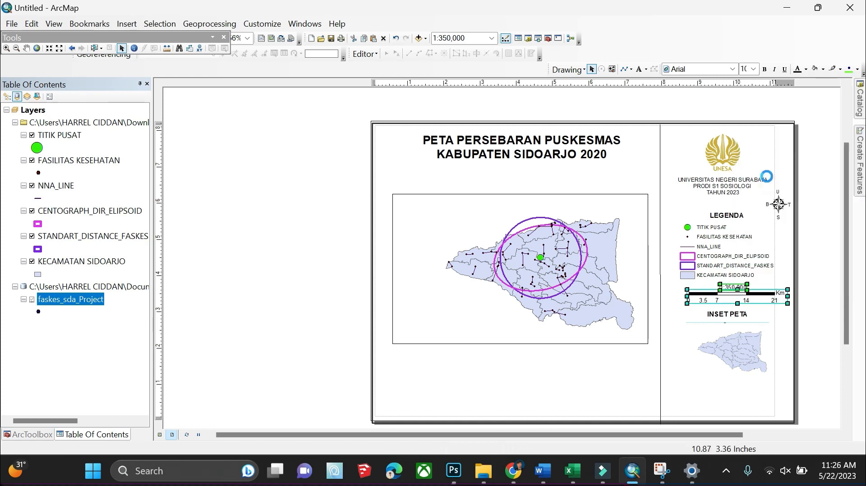
Shift the grouped scale bar slightly left and make its labels bold
{"action": "double_click", "coordinate": [771, 299]}
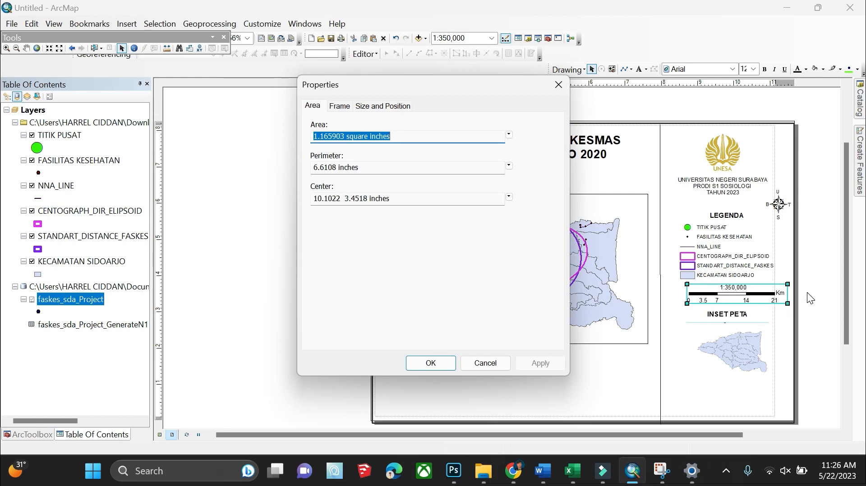
{"action": "left_click", "coordinate": [560, 87]}
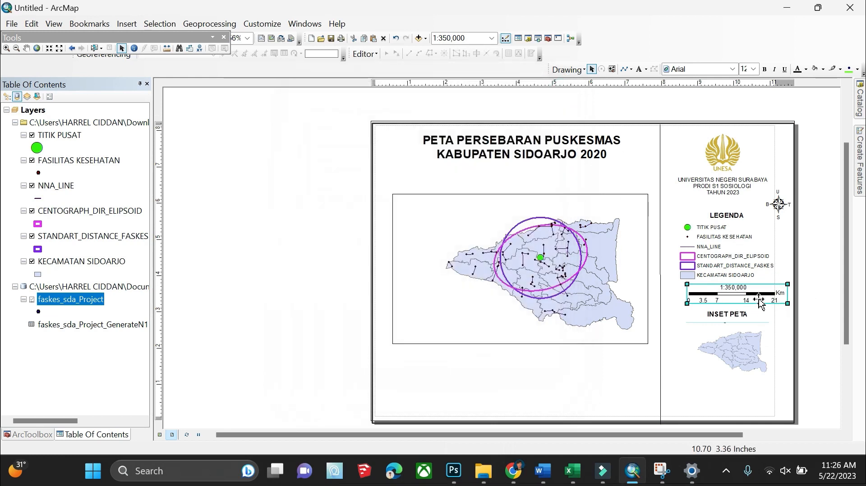
{"action": "left_click_drag", "start_coordinate": [758, 300], "coordinate": [745, 300]}
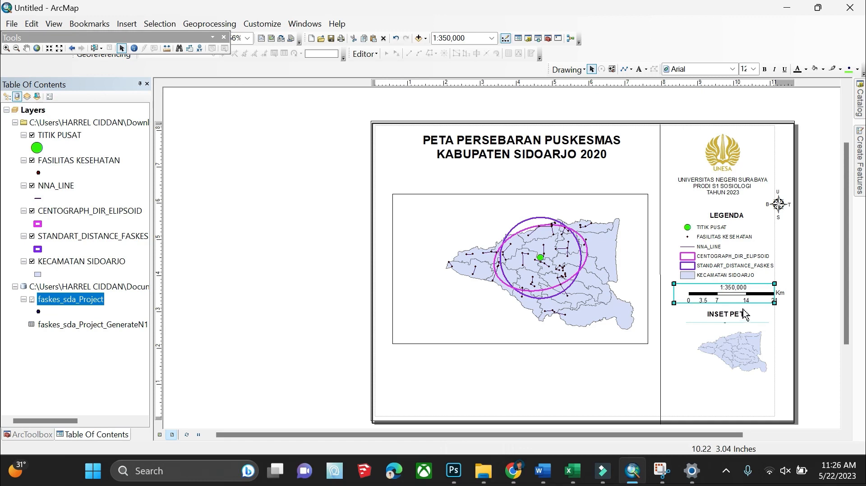
{"action": "left_click", "coordinate": [763, 69]}
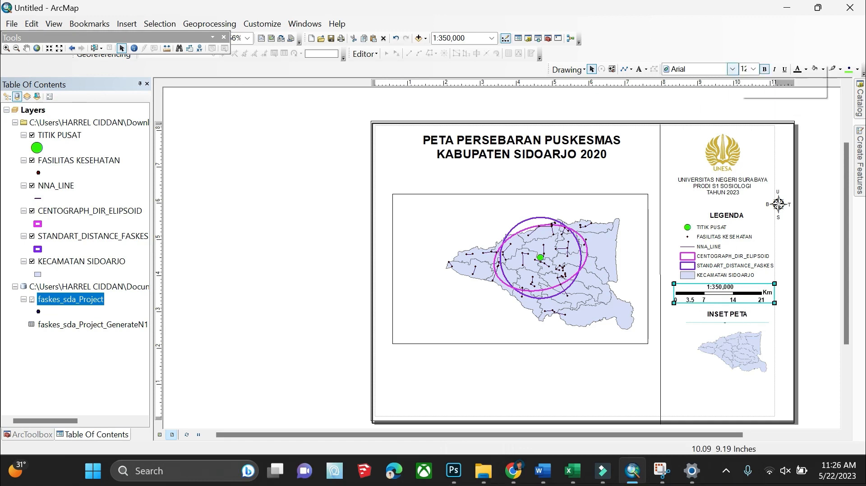
{"action": "left_click", "coordinate": [639, 69]}
{"action": "left_click", "coordinate": [689, 375]}
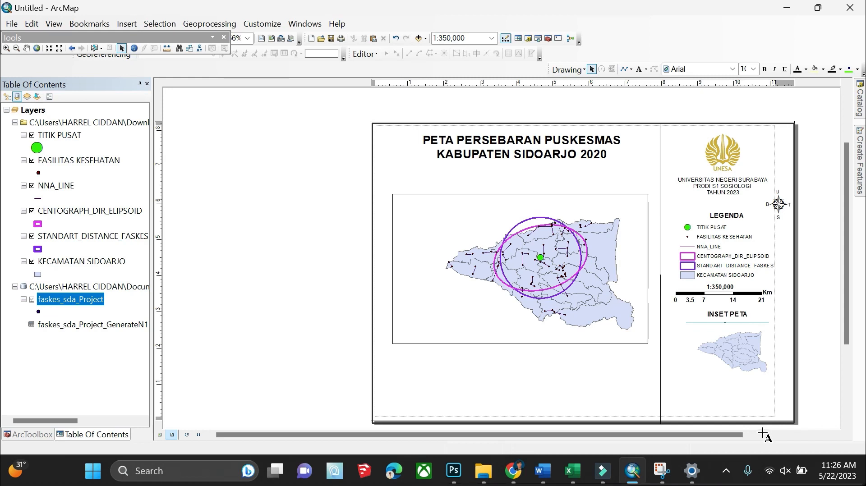
Enter a 'SUMBER :' label below the inset map
{"action": "type", "text": "sus"}
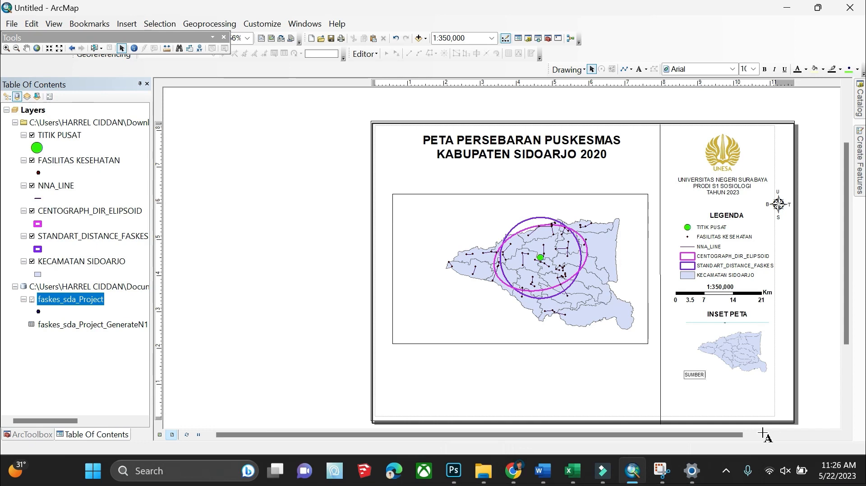
{"action": "type", "text": "UMBER :"}
{"action": "key", "text": "Return"}
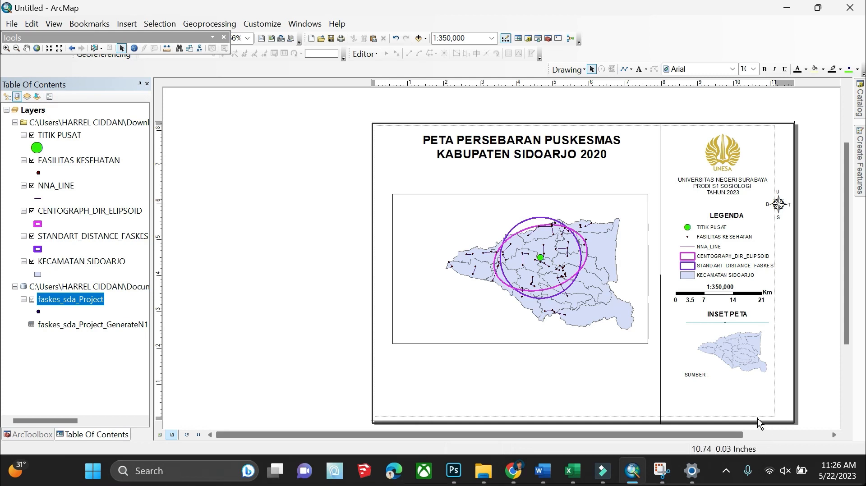
{"action": "right_click", "coordinate": [695, 376]}
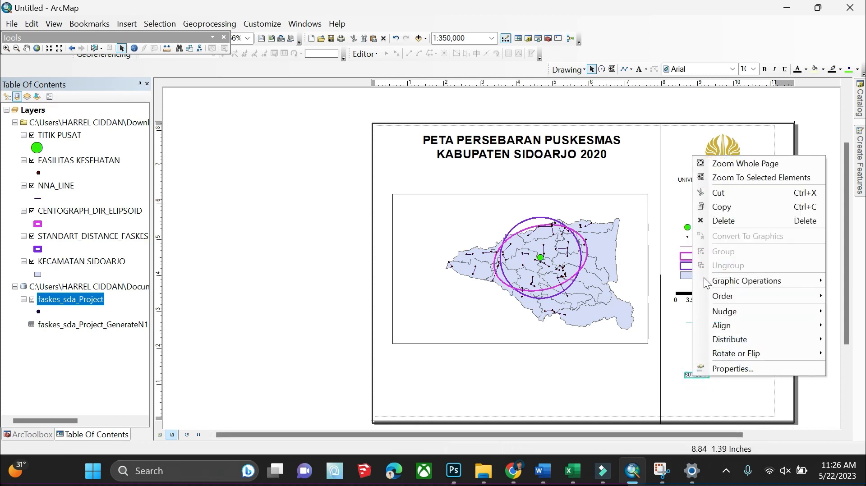
{"action": "left_click", "coordinate": [732, 368]}
Add '1. PETA RUPA BUMI INDONESIA' and '2. PETA NAVIGASI NAVNET 2020' under SUMBER
{"action": "left_click", "coordinate": [460, 210]}
{"action": "left_click", "coordinate": [424, 162]}
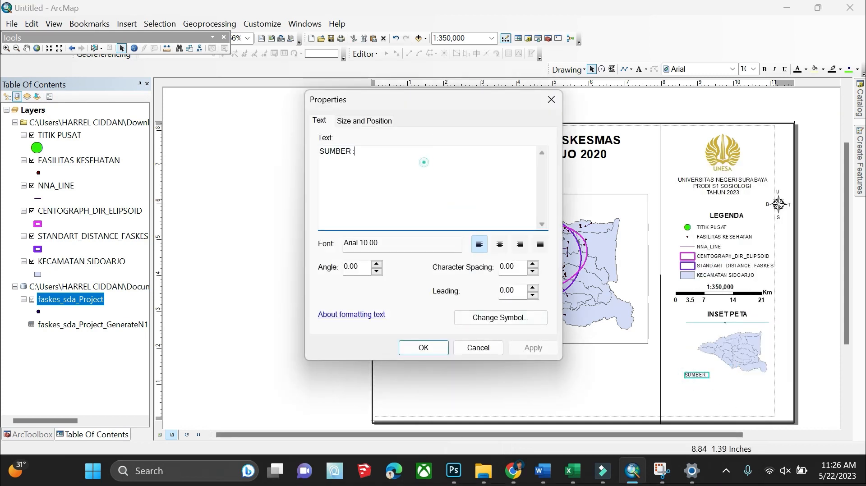
{"action": "key", "text": "Return"}
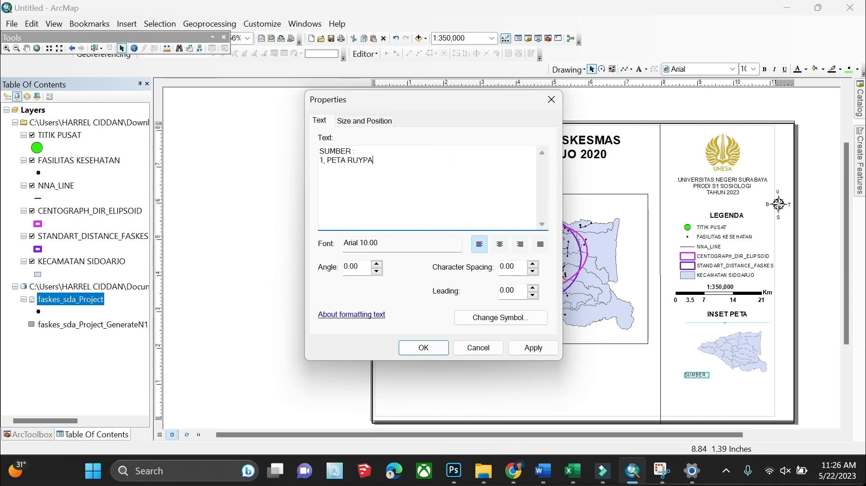
{"action": "key", "text": "BackSpace"}
{"action": "type", "text": "PA "}
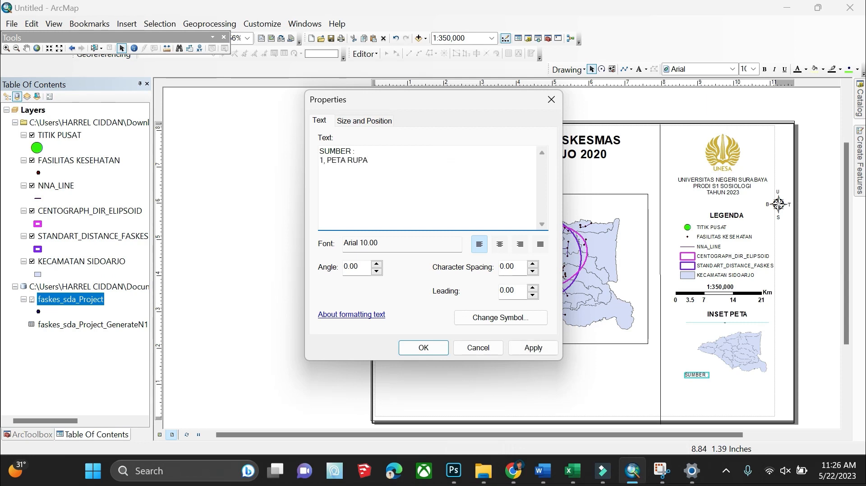
{"action": "type", "text": "BUMI INDONESIA"}
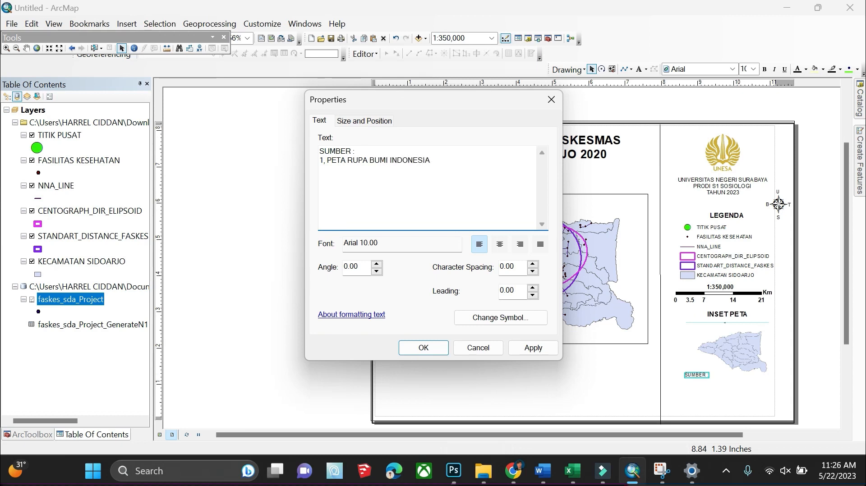
{"action": "key", "text": "Return"}
{"action": "type", "text": "2."}
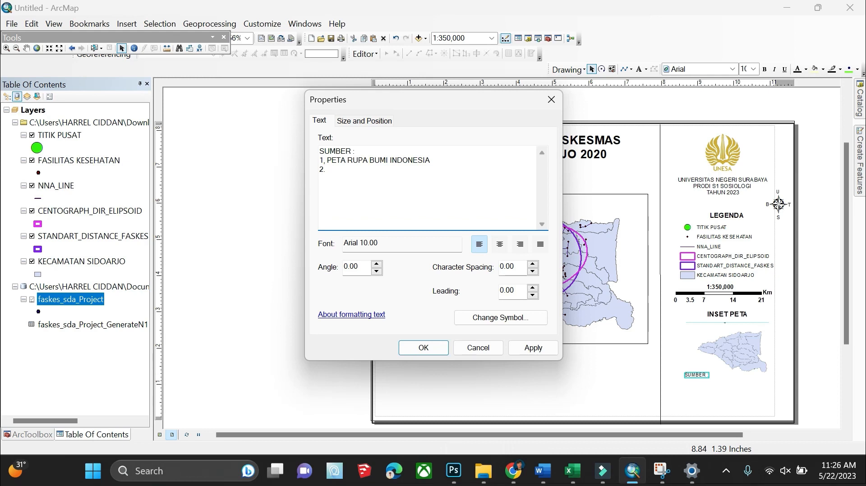
{"action": "type", "text": " [PE"}
{"action": "key", "text": "BackSpace"}
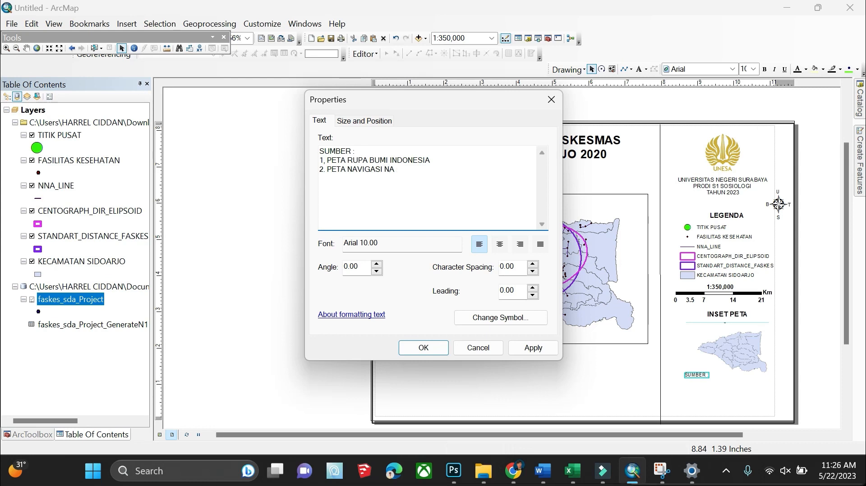
{"action": "type", "text": "VNET 2020"}
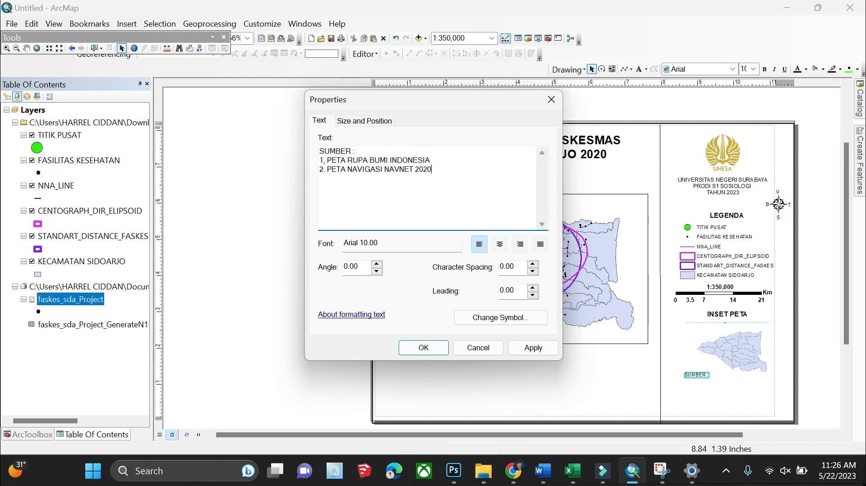
{"action": "left_click", "coordinate": [435, 350]}
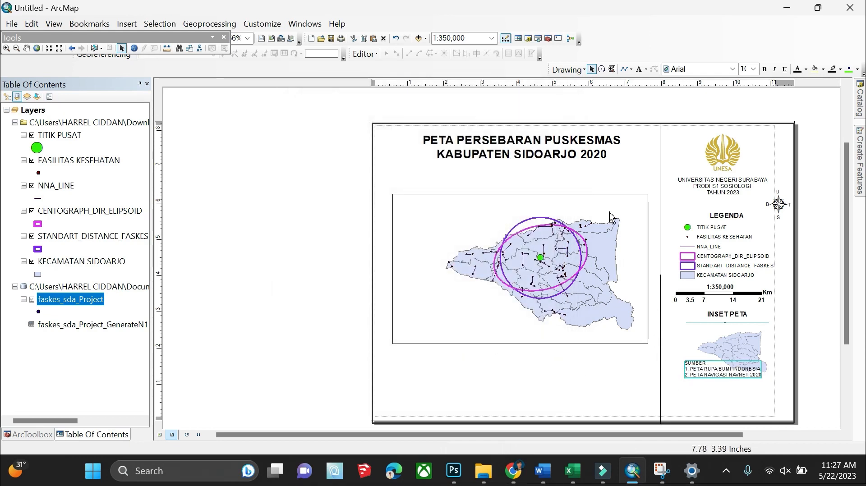
Place a new text element below the map frame and open its Properties
{"action": "left_click", "coordinate": [641, 70]}
{"action": "left_click", "coordinate": [567, 368]}
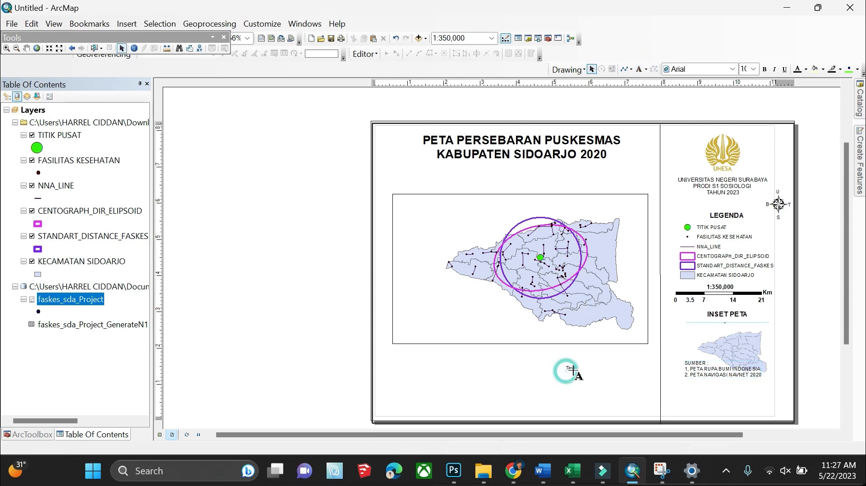
{"action": "key", "text": "BackSpace"}
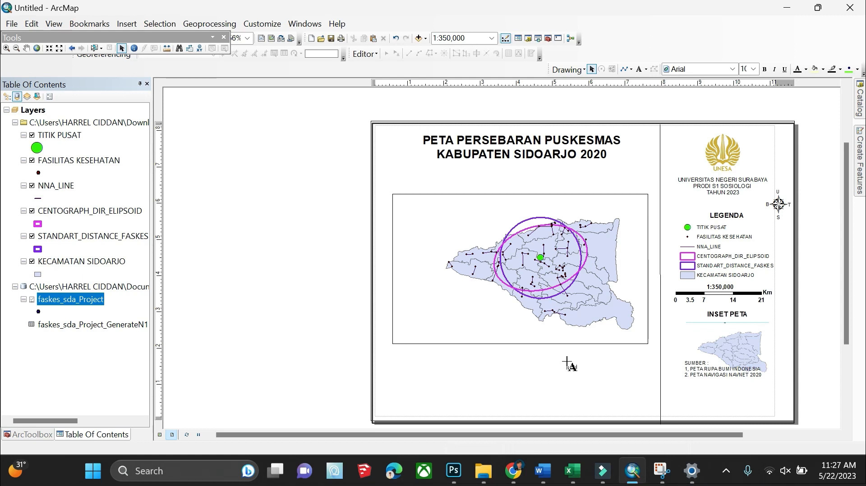
{"action": "right_click", "coordinate": [572, 366]}
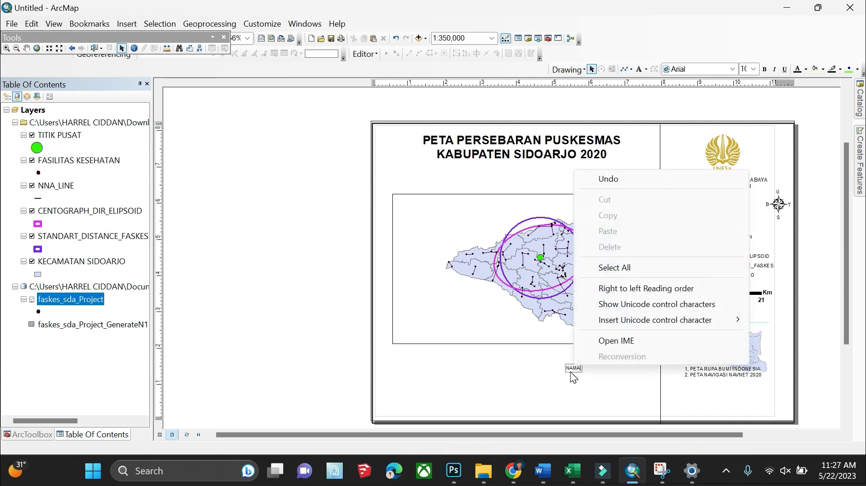
{"action": "left_click", "coordinate": [571, 370]}
{"action": "key", "text": "Return"}
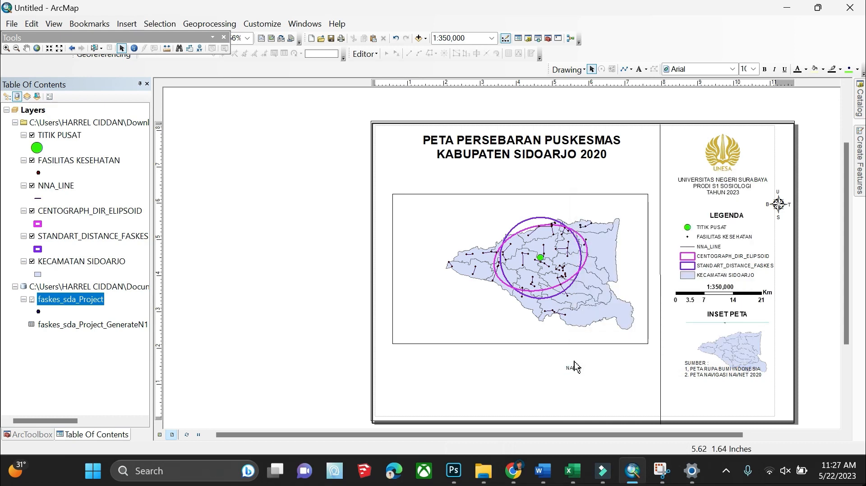
{"action": "right_click", "coordinate": [576, 368]}
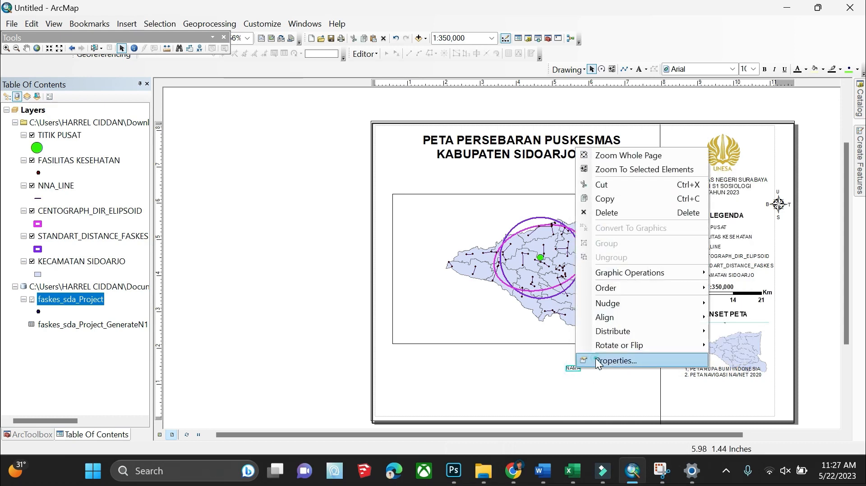
{"action": "left_click", "coordinate": [598, 361]}
Enter the NAMA line with the author's name and the NIM line with the student number, then nudge the map title
{"action": "left_click", "coordinate": [381, 163]}
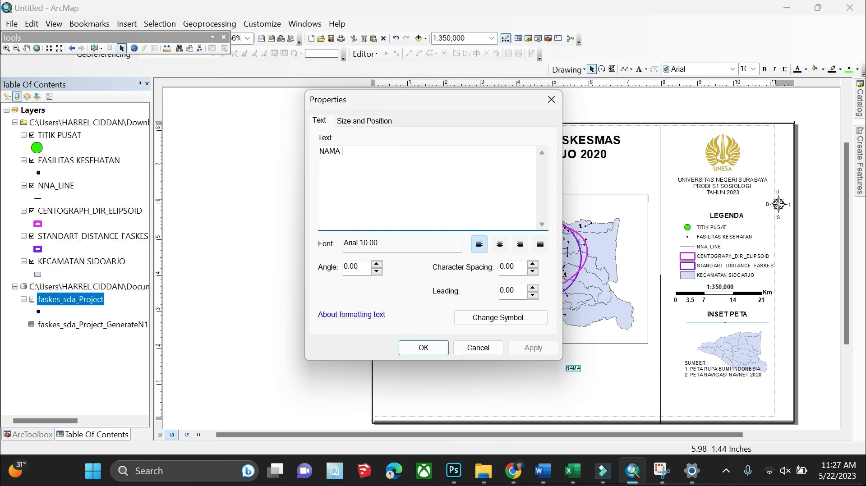
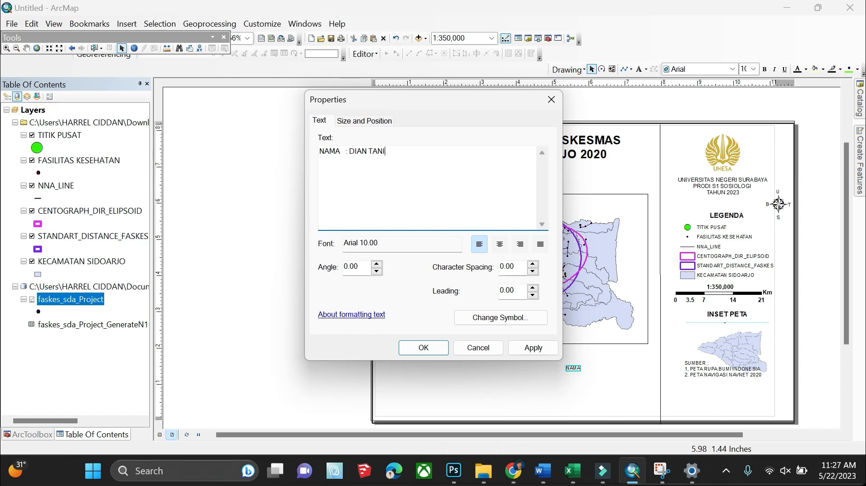
{"action": "key", "text": "BackSpace"}
{"action": "key", "text": "BackSpace"}
{"action": "key", "text": "BackSpace"}
{"action": "key", "text": "BackSpace"}
{"action": "key", "text": "BackSpace"}
{"action": "key", "text": "BackSpace"}
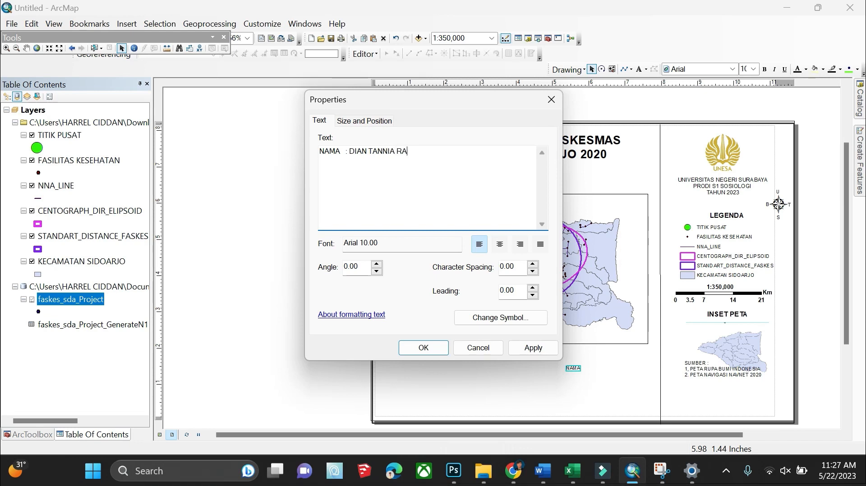
{"action": "key", "text": "BackSpace"}
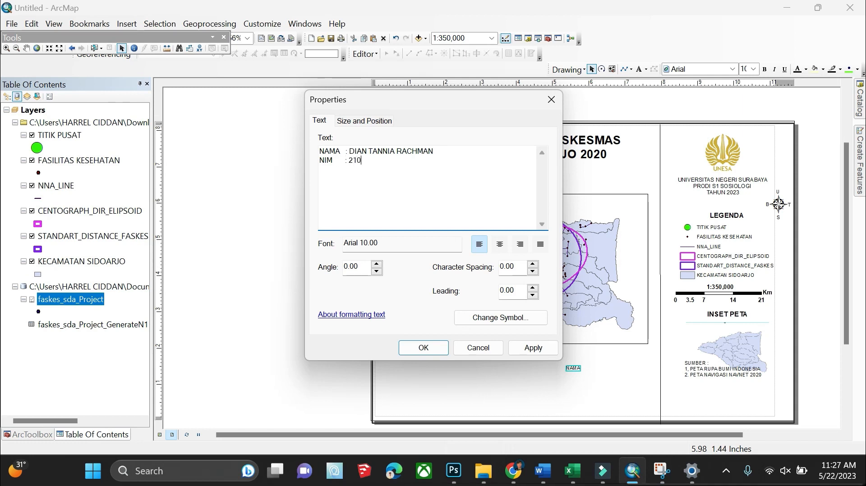
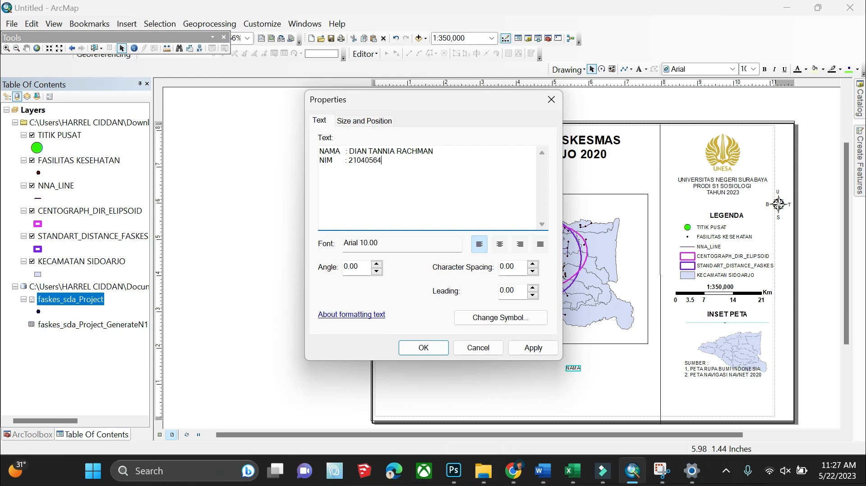
{"action": "left_click", "coordinate": [423, 347]}
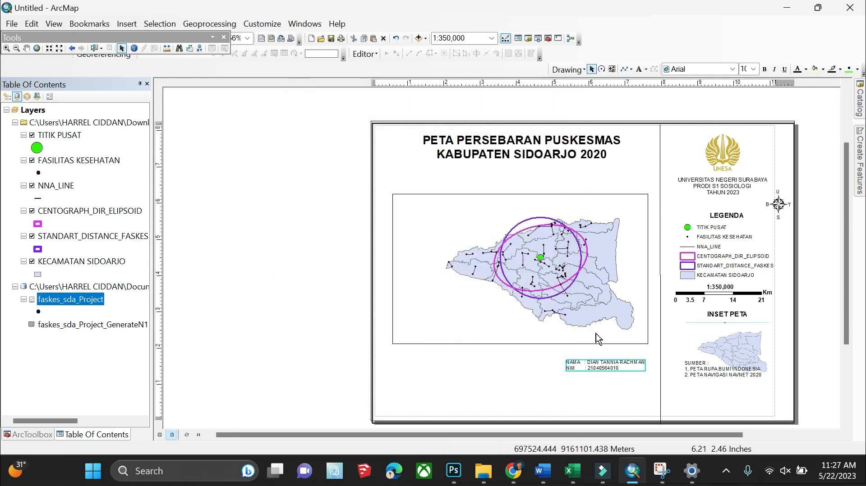
{"action": "left_click", "coordinate": [525, 155]}
{"action": "left_click_drag", "start_coordinate": [527, 158], "coordinate": [522, 167]}
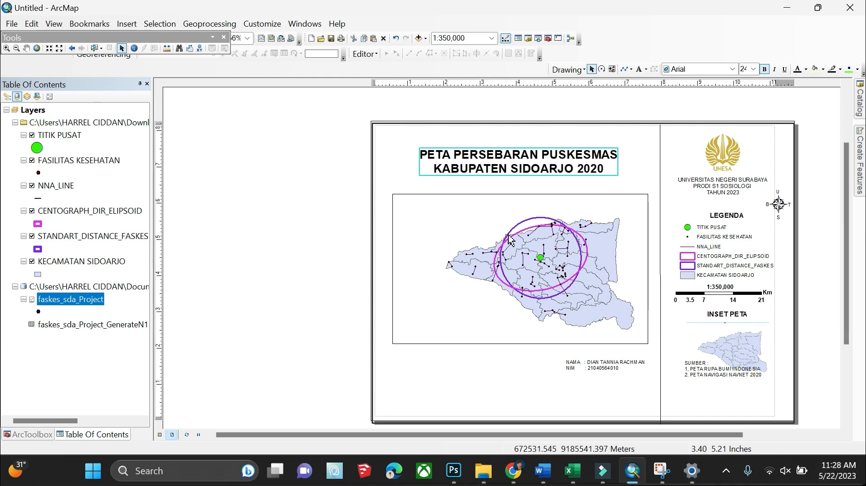
Add a measured grid with default settings to the main data frame, labelled at 10000 by 7000 metre intervals
{"action": "right_click", "coordinate": [567, 269]}
{"action": "left_click", "coordinate": [439, 280]}
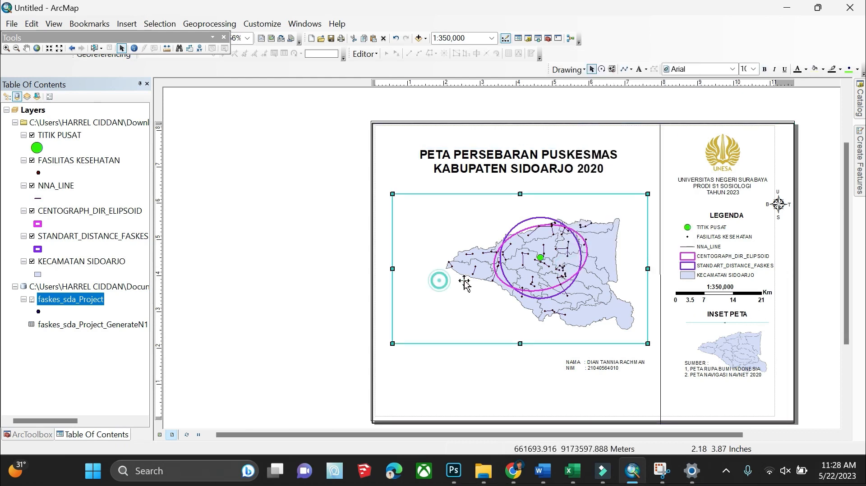
{"action": "right_click", "coordinate": [478, 282]}
{"action": "left_click", "coordinate": [485, 377]}
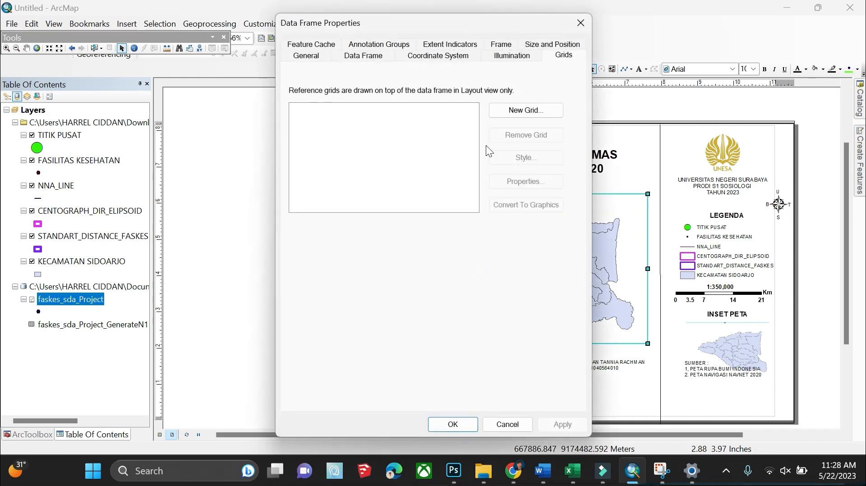
{"action": "left_click", "coordinate": [523, 110]}
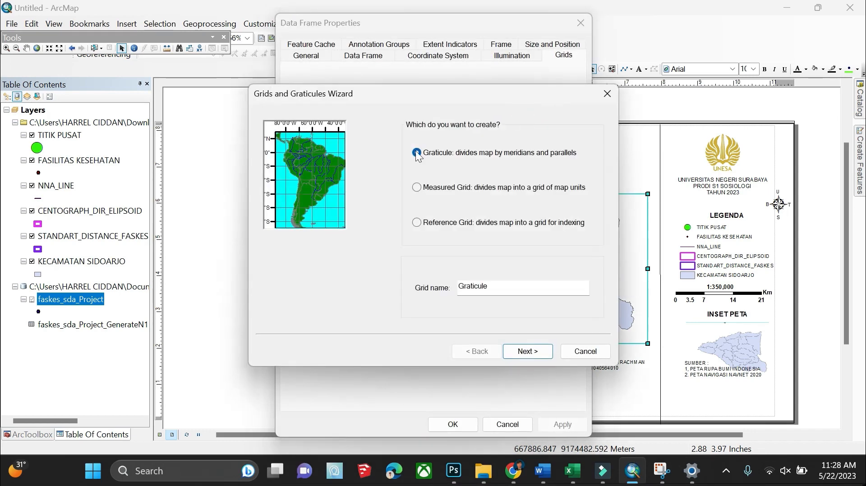
{"action": "left_click", "coordinate": [426, 187]}
{"action": "left_click", "coordinate": [534, 346]}
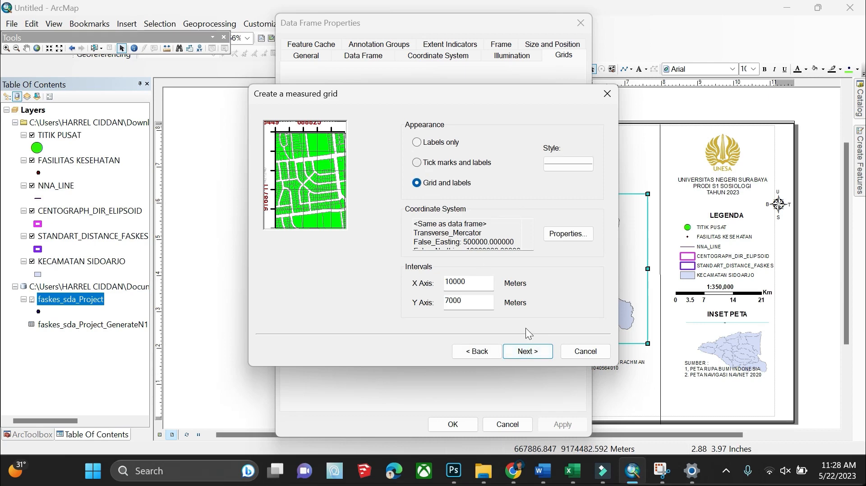
{"action": "left_click", "coordinate": [542, 355]}
{"action": "left_click", "coordinate": [542, 357]}
{"action": "left_click", "coordinate": [541, 356]}
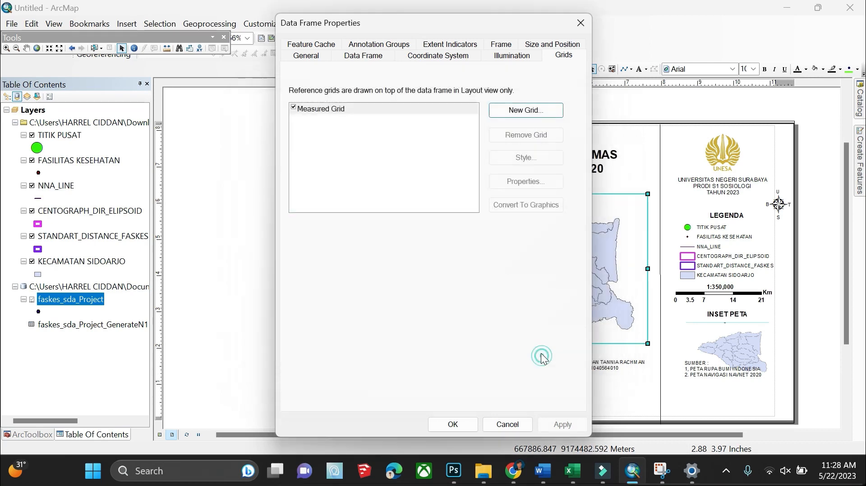
{"action": "left_click", "coordinate": [569, 423]}
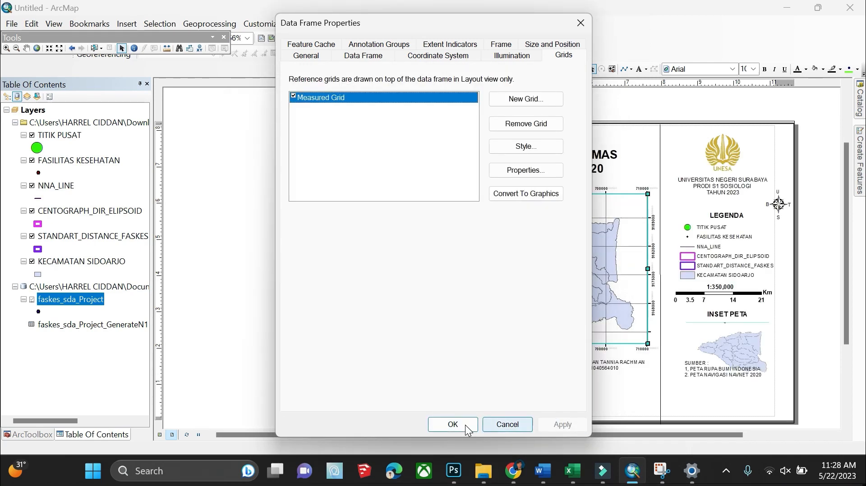
{"action": "left_click", "coordinate": [464, 424]}
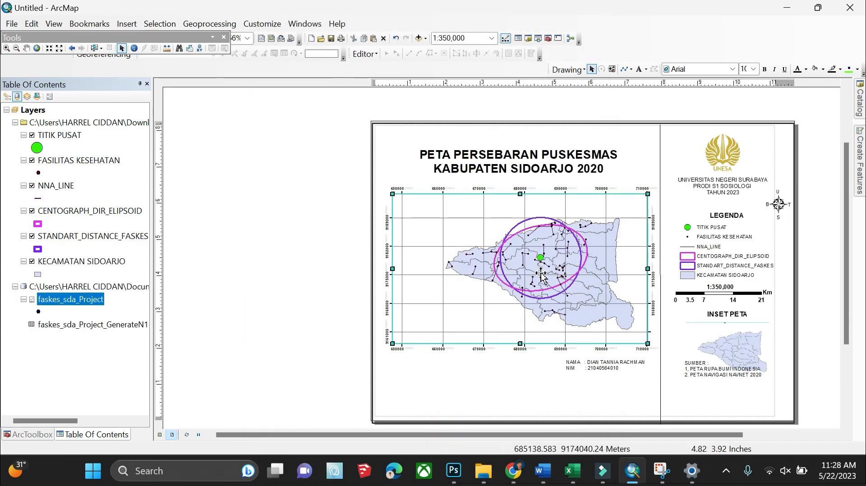
Move the north arrow into the upper-left corner of the main map
{"action": "left_click", "coordinate": [547, 171]}
{"action": "left_click", "coordinate": [727, 396]}
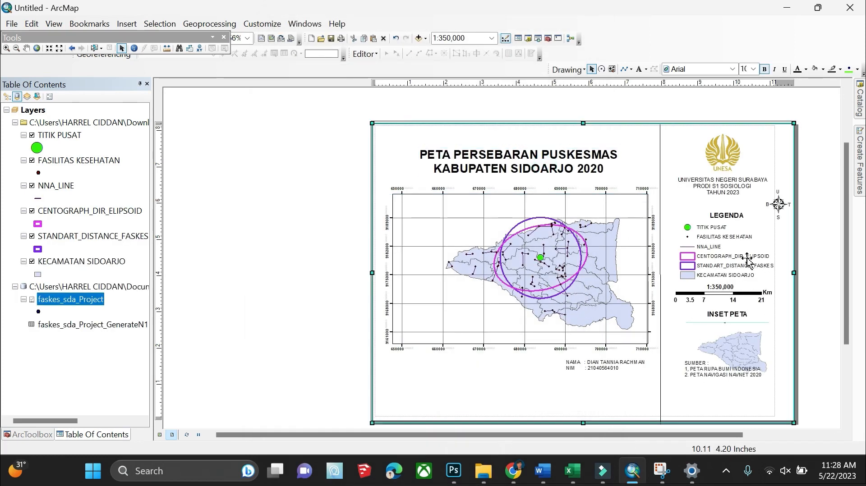
{"action": "left_click_drag", "start_coordinate": [786, 214], "coordinate": [422, 219]}
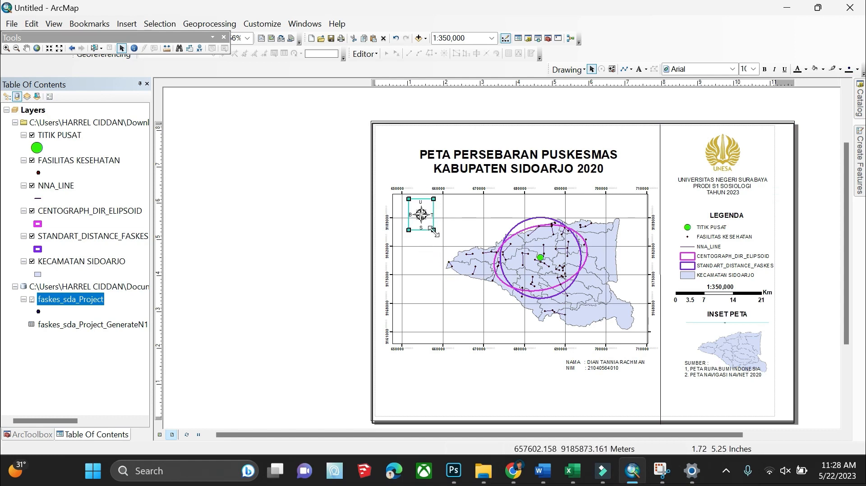
{"action": "left_click", "coordinate": [235, 271]}
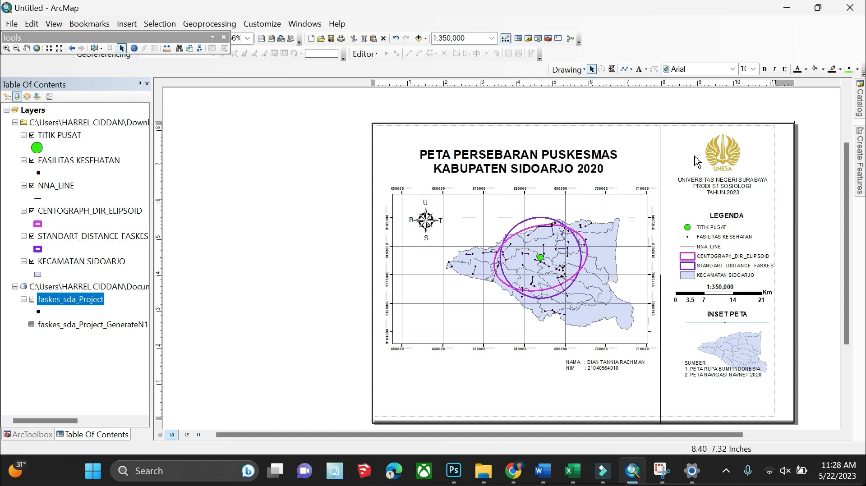
{"action": "left_click_drag", "start_coordinate": [423, 224], "coordinate": [422, 228]}
Ungroup the north arrow, then regroup the compass star with its U, B, T, S letters
{"action": "right_click", "coordinate": [421, 228]}
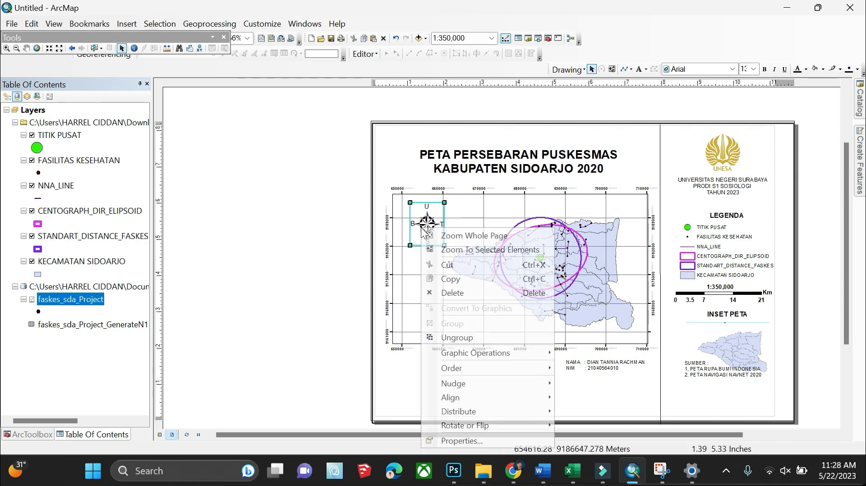
{"action": "left_click", "coordinate": [460, 338]}
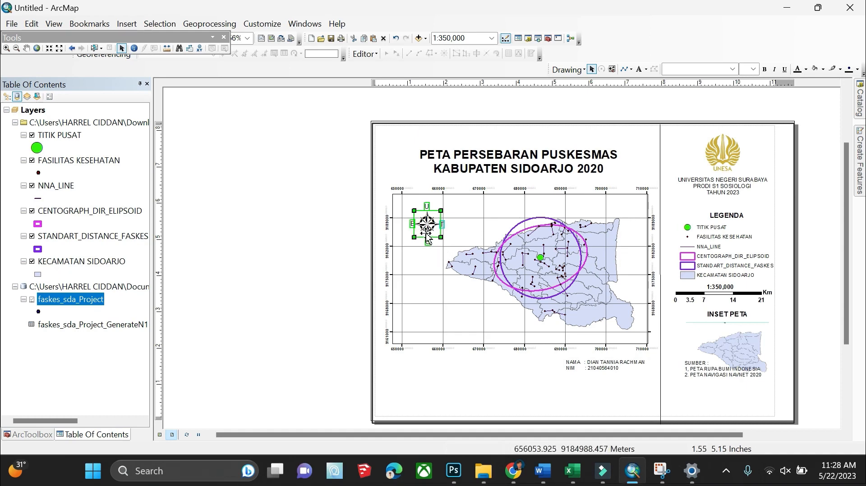
{"action": "scroll", "coordinate": [423, 230], "scroll_direction": "up", "scroll_amount": 4}
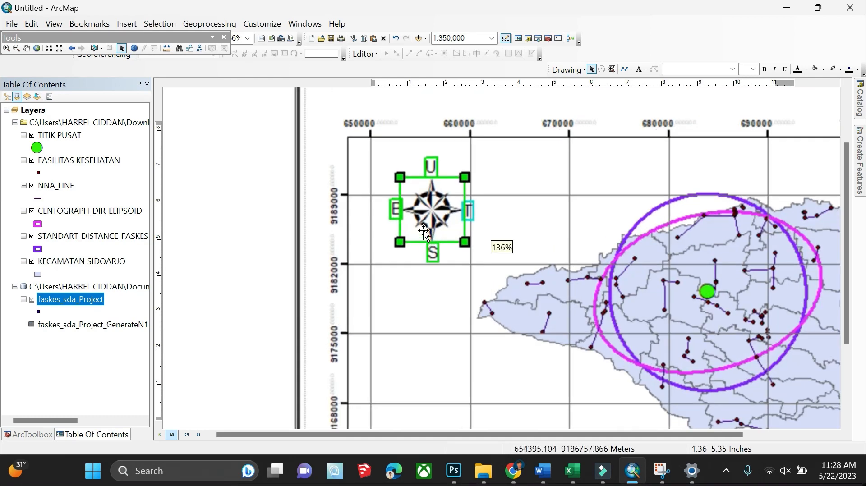
{"action": "left_click", "coordinate": [397, 209]}
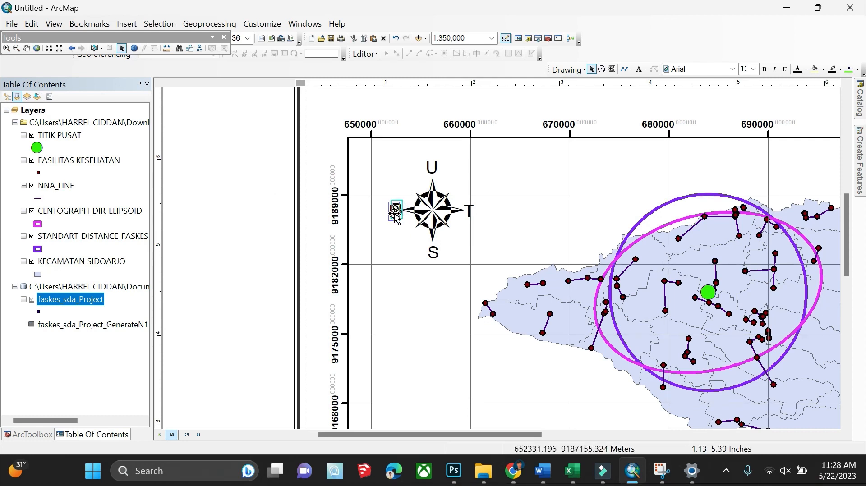
{"action": "left_click", "coordinate": [432, 227]}
{"action": "left_click", "coordinate": [161, 266]}
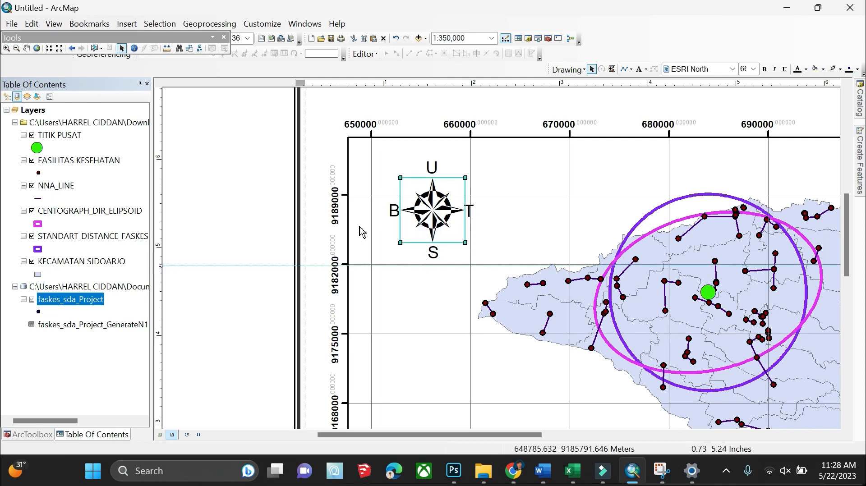
{"action": "left_click", "coordinate": [393, 211], "text": "shift"}
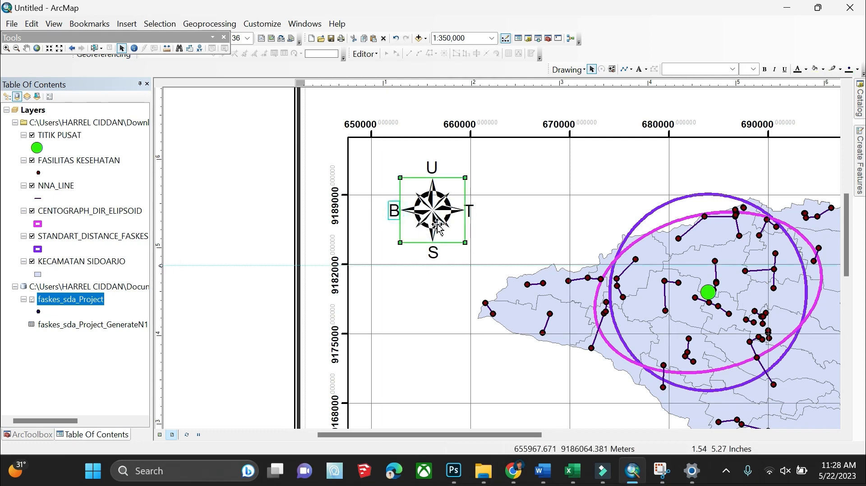
{"action": "left_click", "coordinate": [469, 211], "text": "shift"}
{"action": "left_click", "coordinate": [435, 252], "text": "shift"}
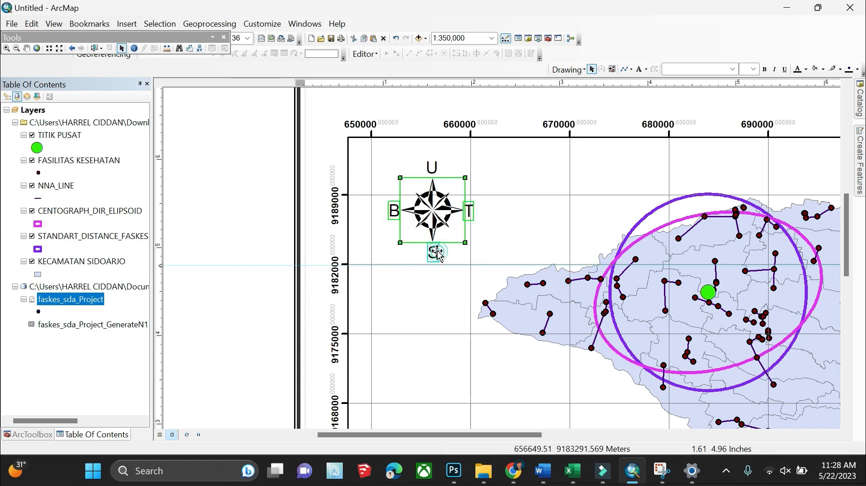
{"action": "right_click", "coordinate": [444, 197]}
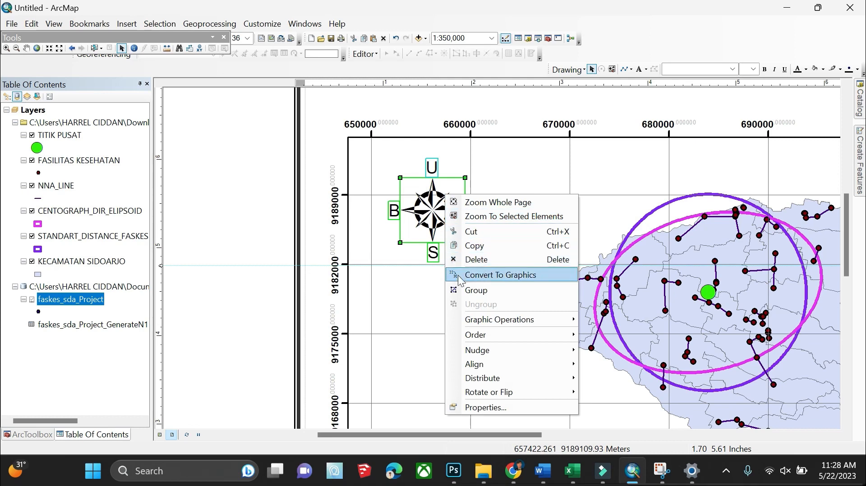
{"action": "left_click", "coordinate": [483, 289]}
Zoom to the legend area and open the university text block's Properties
{"action": "scroll", "coordinate": [483, 289], "scroll_direction": "up", "scroll_amount": 6}
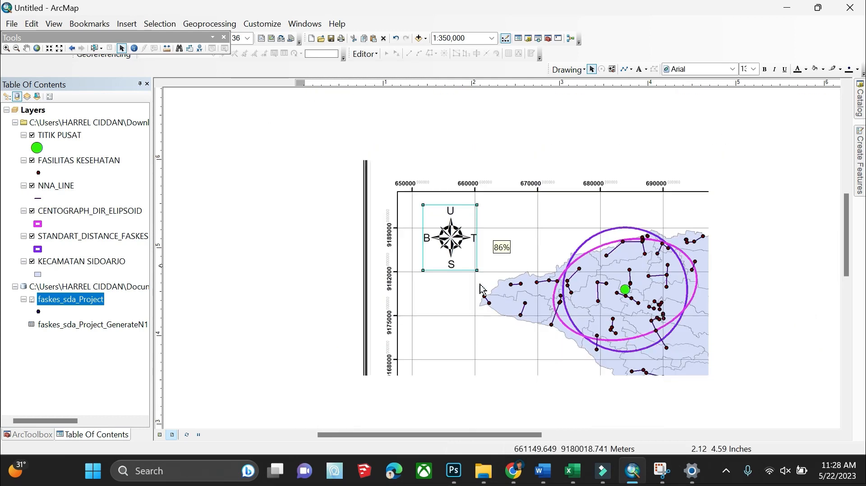
{"action": "scroll", "coordinate": [471, 317], "scroll_direction": "down", "scroll_amount": 5}
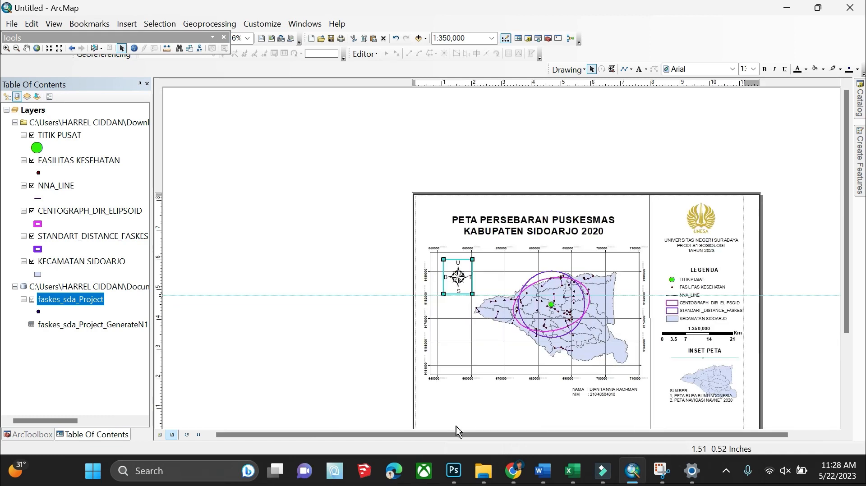
{"action": "left_click_drag", "start_coordinate": [459, 433], "coordinate": [539, 433]}
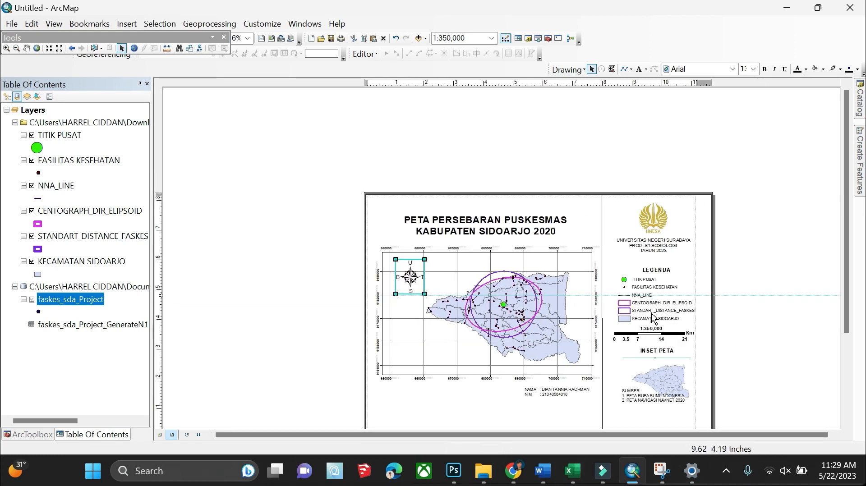
{"action": "scroll", "coordinate": [669, 306], "scroll_direction": "down", "scroll_amount": 3}
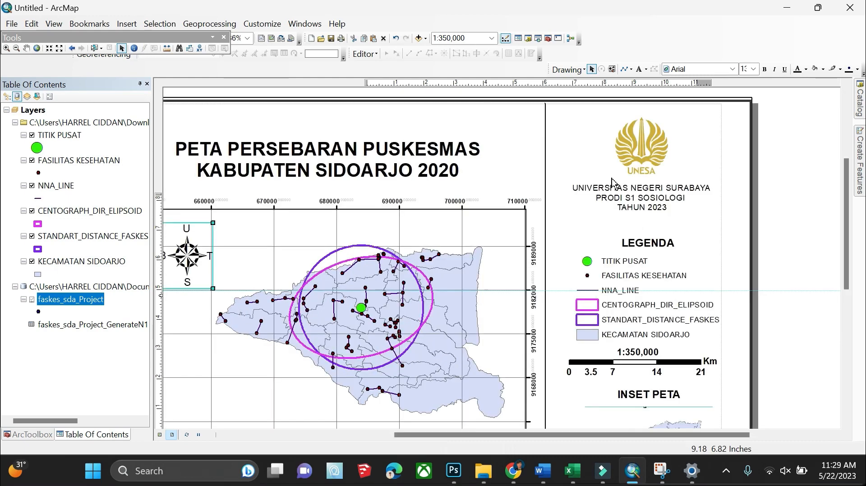
{"action": "left_click", "coordinate": [636, 145]}
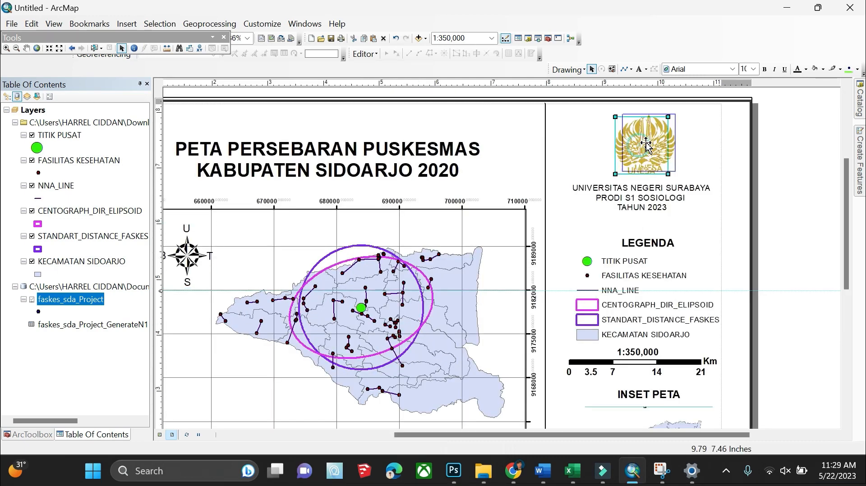
{"action": "double_click", "coordinate": [655, 197]}
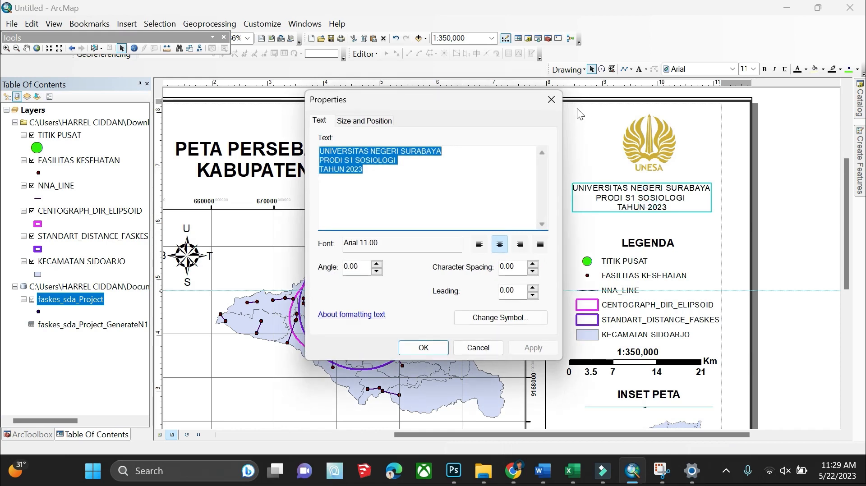
Nudge the university text block and draw a horizontal divider line beneath it
{"action": "left_click", "coordinate": [423, 347]}
{"action": "left_click_drag", "start_coordinate": [659, 192], "coordinate": [665, 190]}
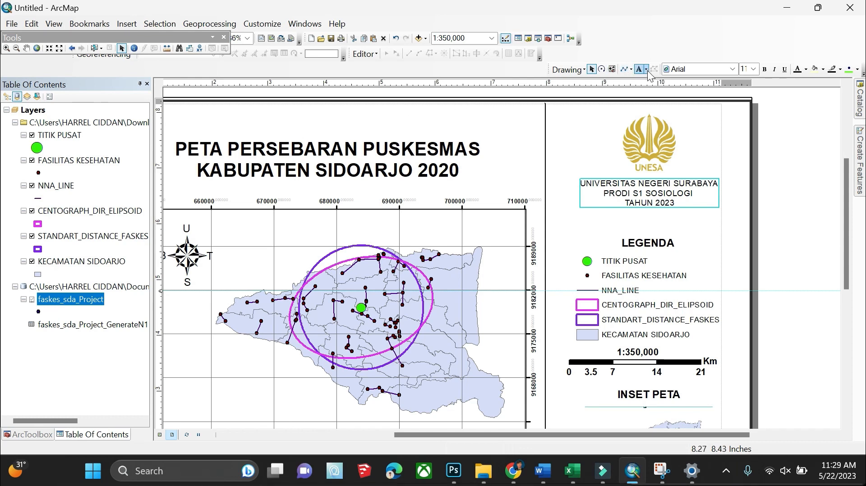
{"action": "left_click", "coordinate": [624, 69]}
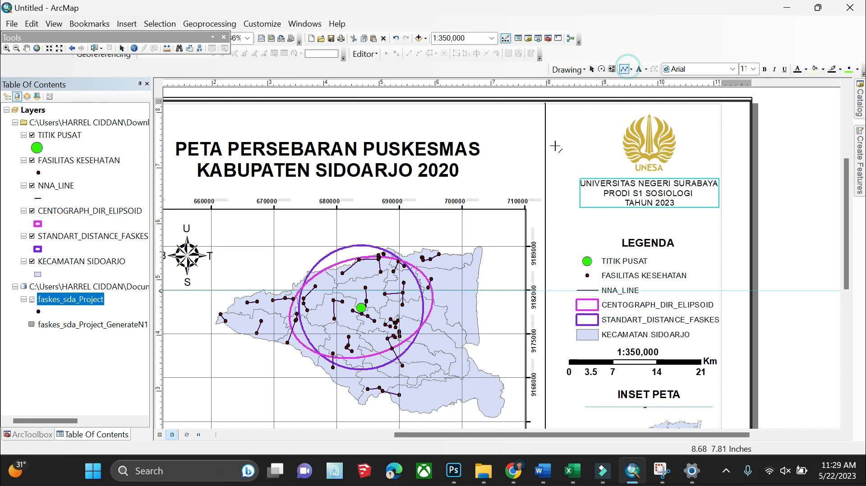
{"action": "left_click", "coordinate": [545, 222]}
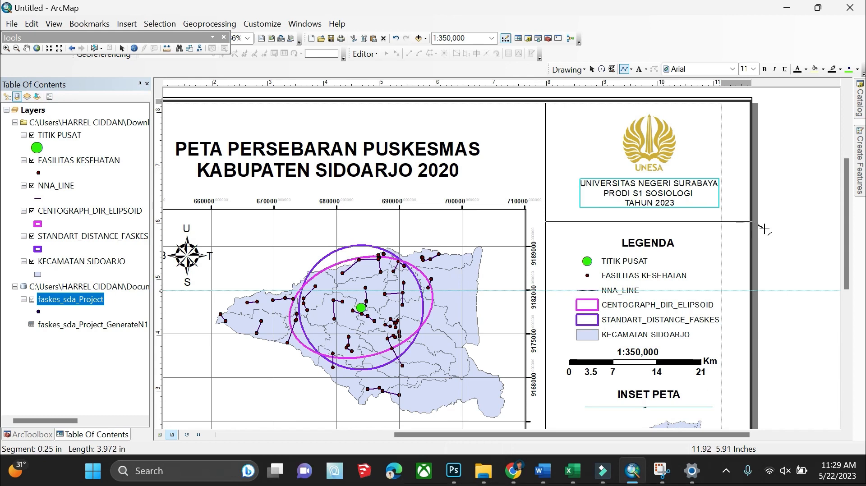
{"action": "double_click", "coordinate": [763, 230]}
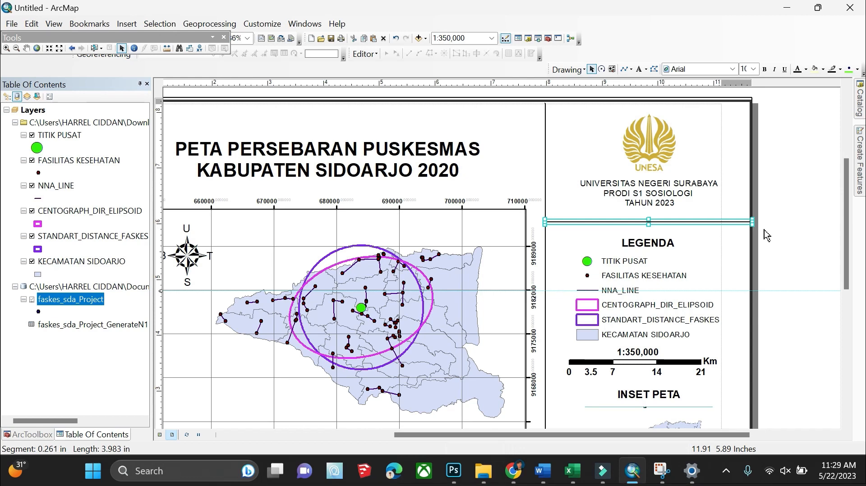
Move the scale bar above the LEGENDA title and shift the legend down below it
{"action": "left_click", "coordinate": [597, 276]}
{"action": "mouse_move", "coordinate": [616, 281]}
{"action": "left_mouse_down"}
{"action": "mouse_move", "coordinate": [618, 272]}
{"action": "mouse_move", "coordinate": [617, 296]}
{"action": "left_mouse_up"}
{"action": "left_click", "coordinate": [626, 375]}
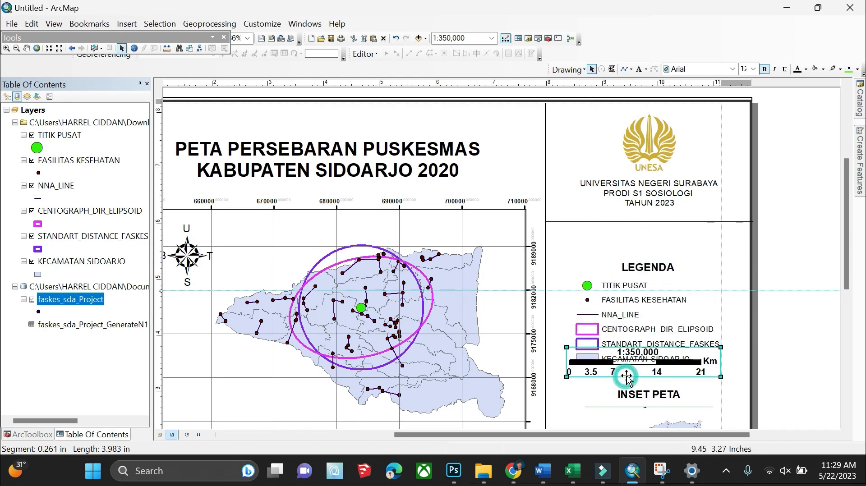
{"action": "left_click_drag", "start_coordinate": [626, 376], "coordinate": [635, 264]}
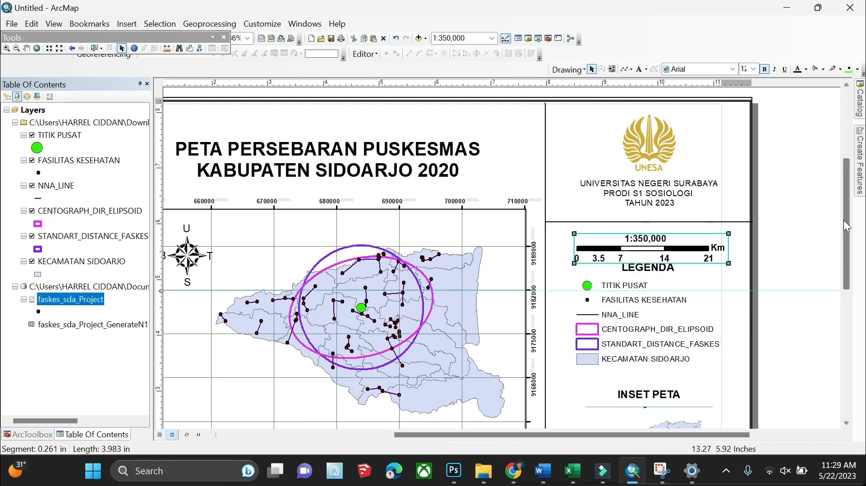
{"action": "left_click_drag", "start_coordinate": [846, 228], "coordinate": [846, 261]}
{"action": "left_click_drag", "start_coordinate": [645, 213], "coordinate": [642, 241]}
Duplicate the divider line and drag the copy down under the scale bar
{"action": "left_click", "coordinate": [628, 141]}
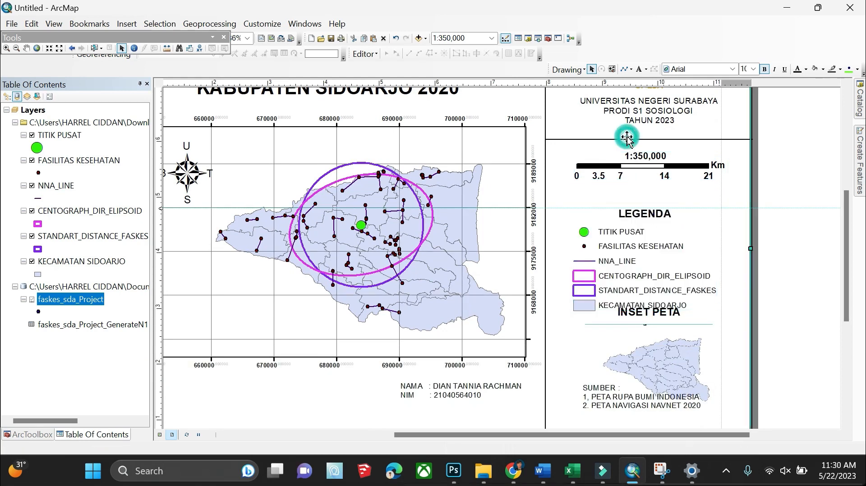
{"action": "left_click", "coordinate": [627, 140]}
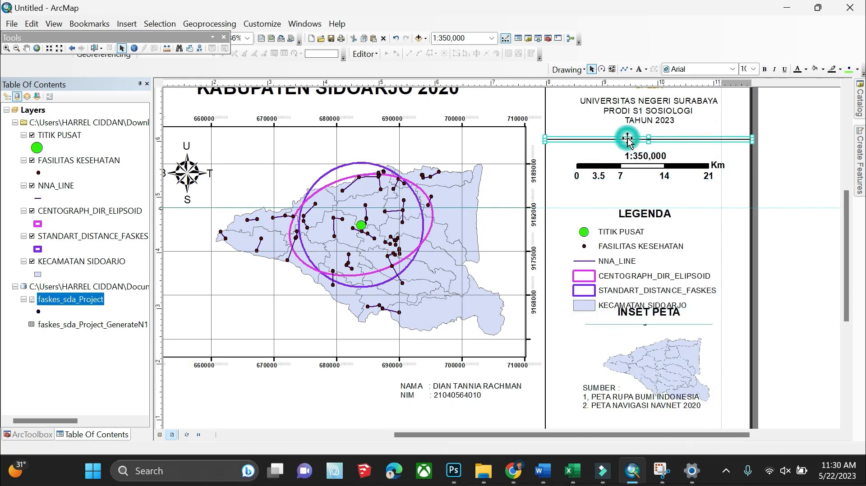
{"action": "key", "text": "ctrl+c"}
{"action": "key", "text": "ctrl+v"}
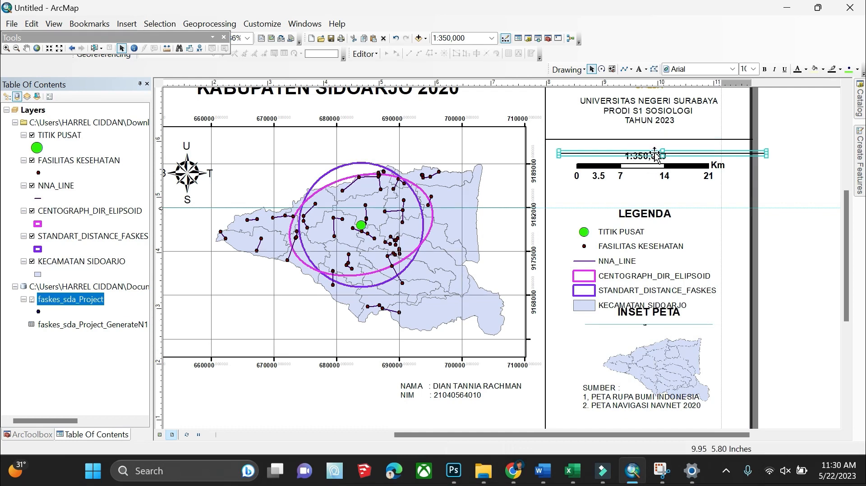
{"action": "left_click_drag", "start_coordinate": [655, 155], "coordinate": [640, 188]}
Reposition and enlarge the legend, moving the inset map down out of its way
{"action": "left_click", "coordinate": [653, 253]}
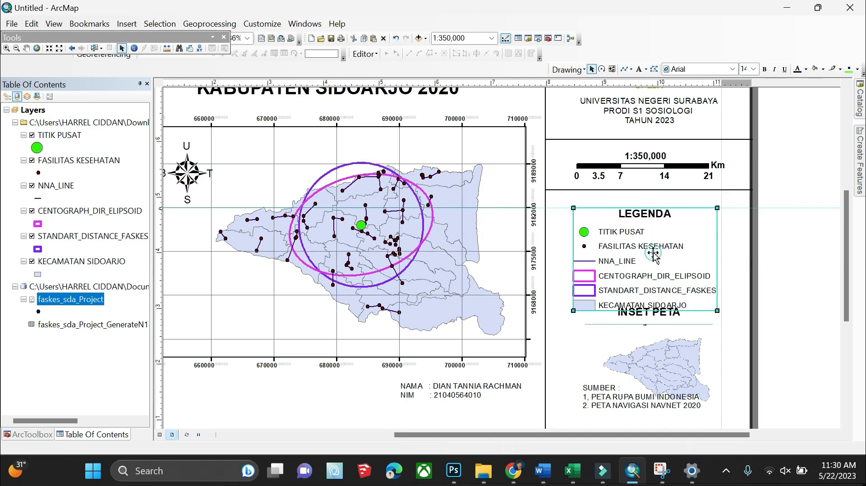
{"action": "double_click", "coordinate": [654, 254]}
{"action": "left_click", "coordinate": [630, 61]}
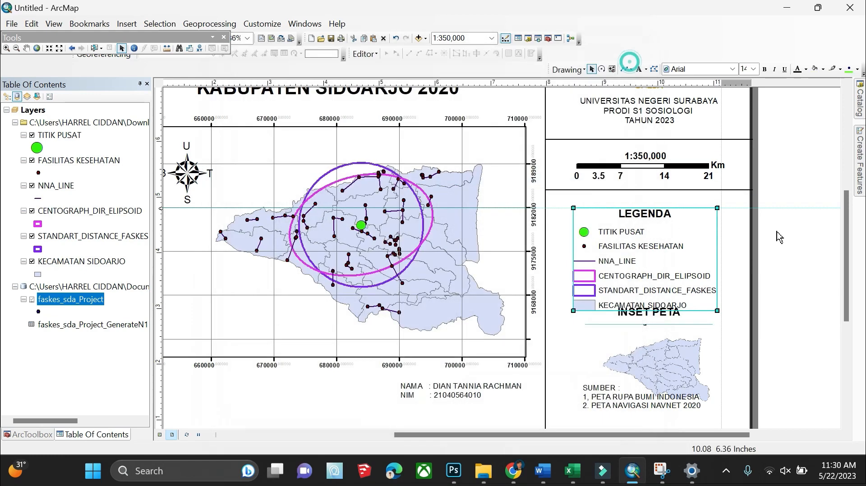
{"action": "left_click_drag", "start_coordinate": [653, 255], "coordinate": [656, 245]}
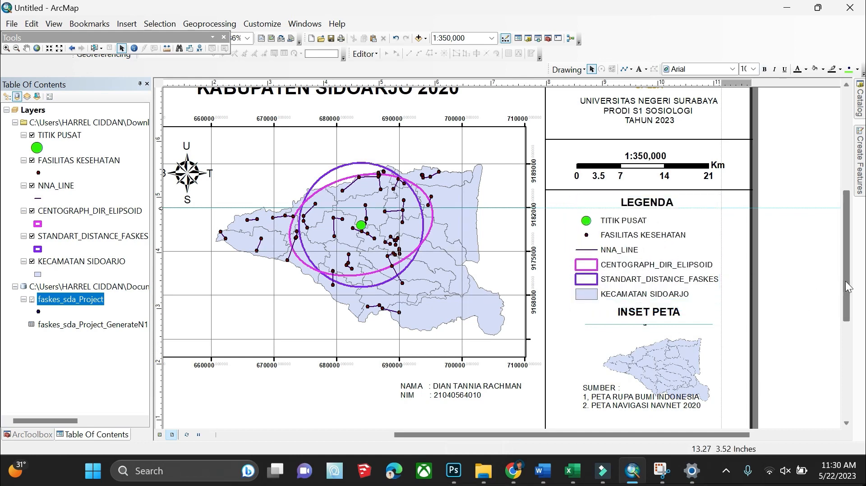
{"action": "left_click_drag", "start_coordinate": [845, 282], "coordinate": [846, 322]}
{"action": "left_click", "coordinate": [612, 137]}
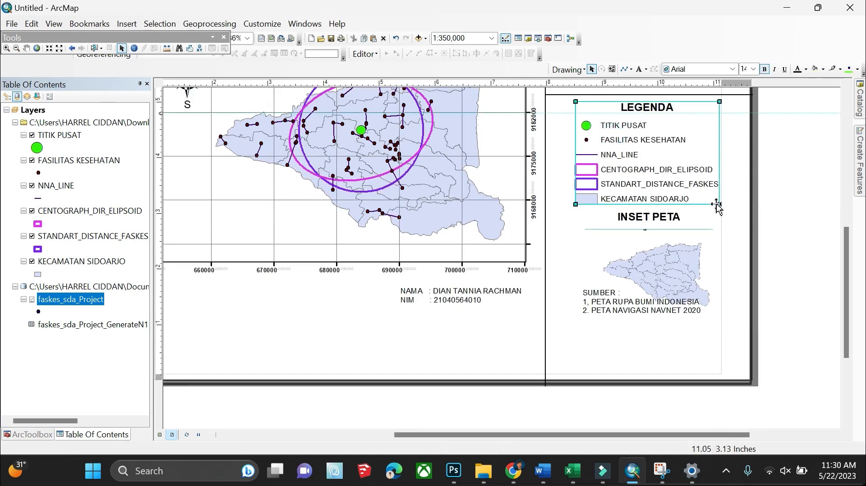
{"action": "left_click_drag", "start_coordinate": [717, 205], "coordinate": [744, 223]}
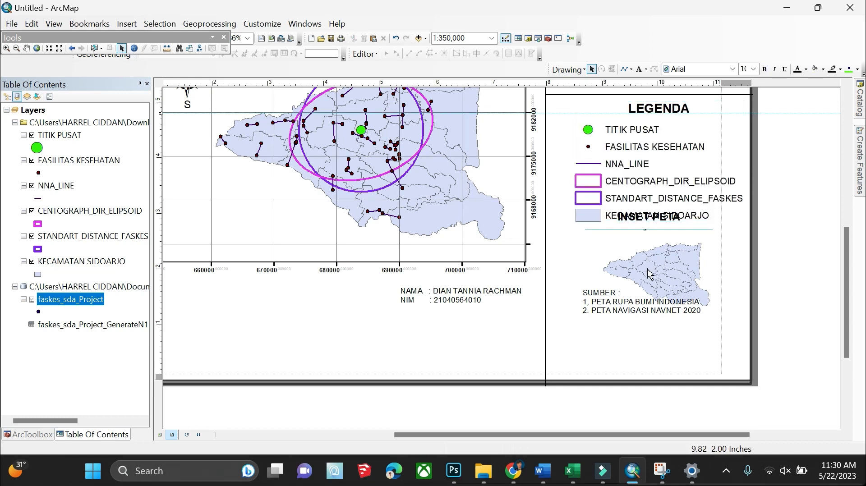
{"action": "left_click_drag", "start_coordinate": [648, 273], "coordinate": [742, 272]}
Shrink the legend to fit the panel, then shrink the inset map and place it under the legend
{"action": "left_click", "coordinate": [583, 158]}
{"action": "left_click", "coordinate": [663, 167]}
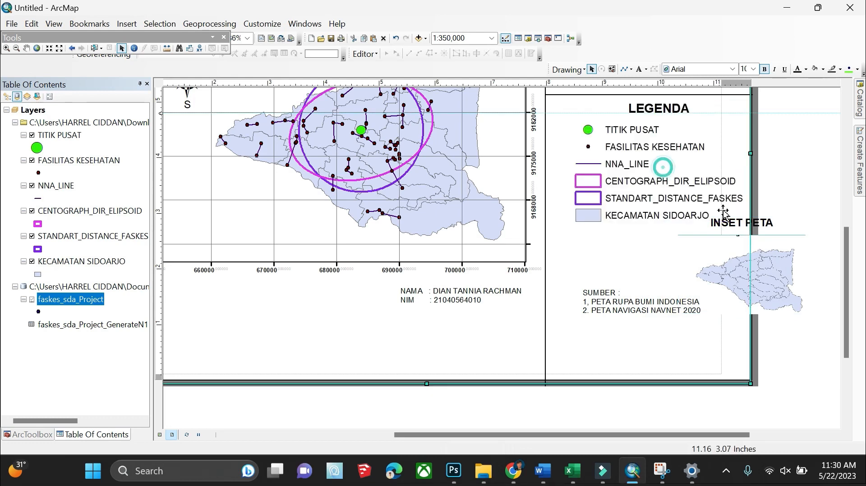
{"action": "left_click", "coordinate": [677, 164]}
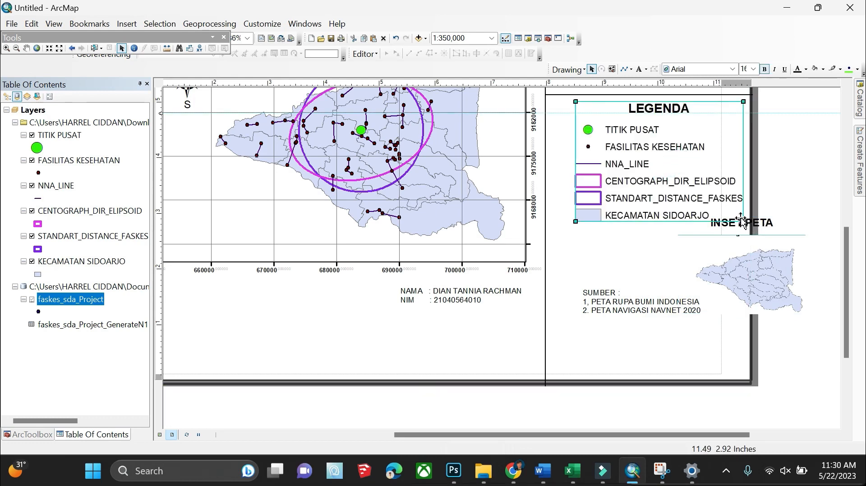
{"action": "left_click", "coordinate": [671, 175]}
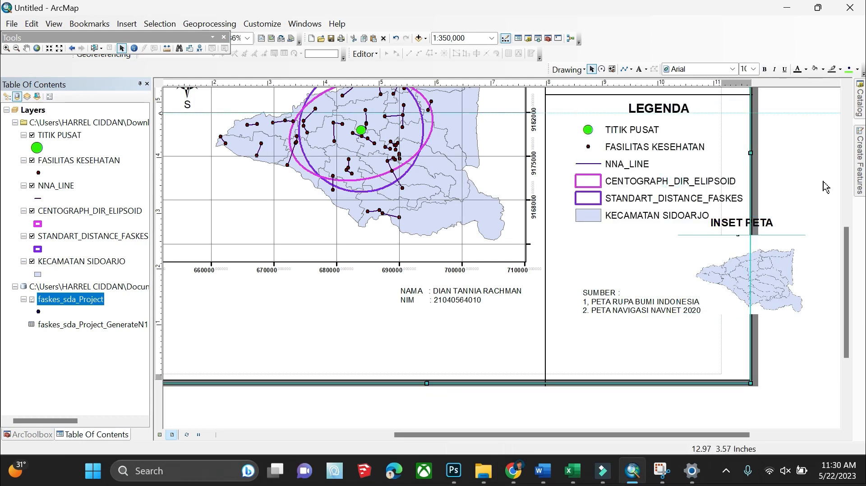
{"action": "left_click", "coordinate": [667, 181]}
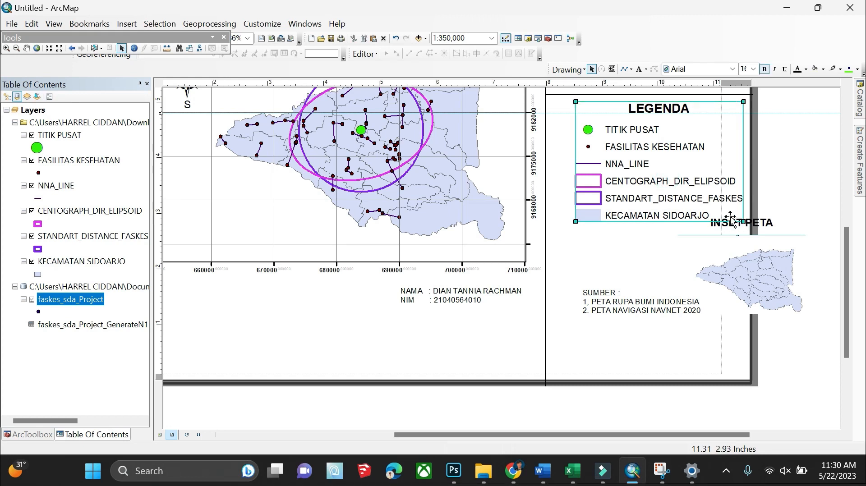
{"action": "left_click_drag", "start_coordinate": [743, 222], "coordinate": [730, 216]}
{"action": "left_click", "coordinate": [786, 251]}
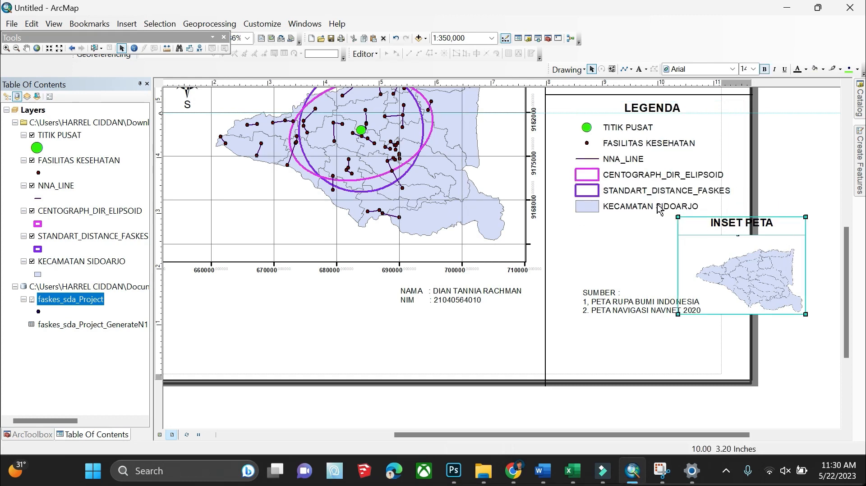
{"action": "left_click_drag", "start_coordinate": [677, 217], "coordinate": [706, 238]}
{"action": "left_click_drag", "start_coordinate": [748, 271], "coordinate": [647, 256]}
Move the SUMBER source list text left and slightly down below the inset map
{"action": "double_click", "coordinate": [623, 310]}
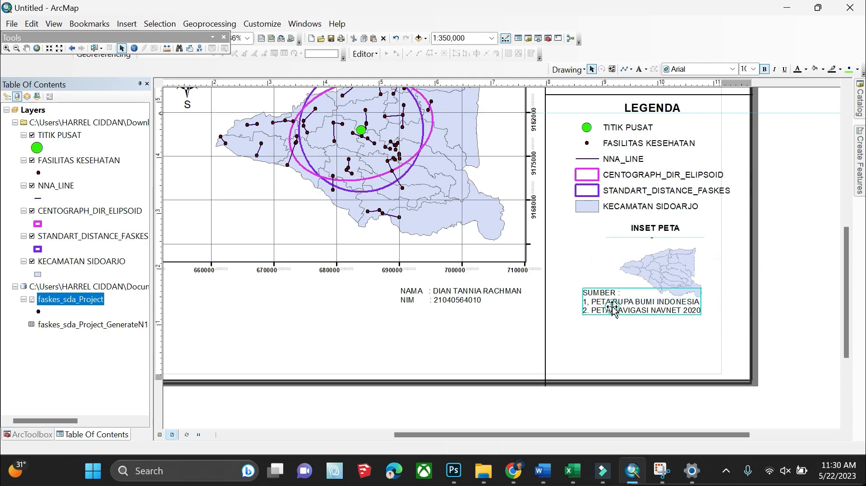
{"action": "left_click", "coordinate": [551, 99]}
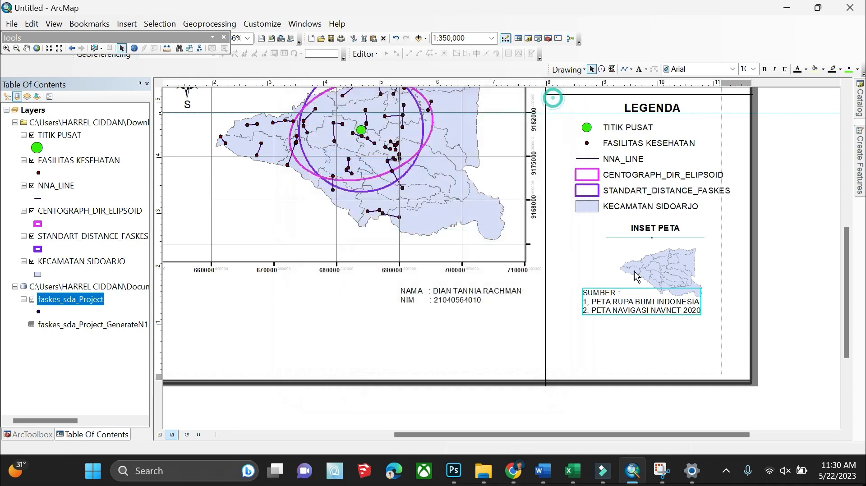
{"action": "left_click", "coordinate": [629, 297]}
{"action": "left_click", "coordinate": [591, 314]}
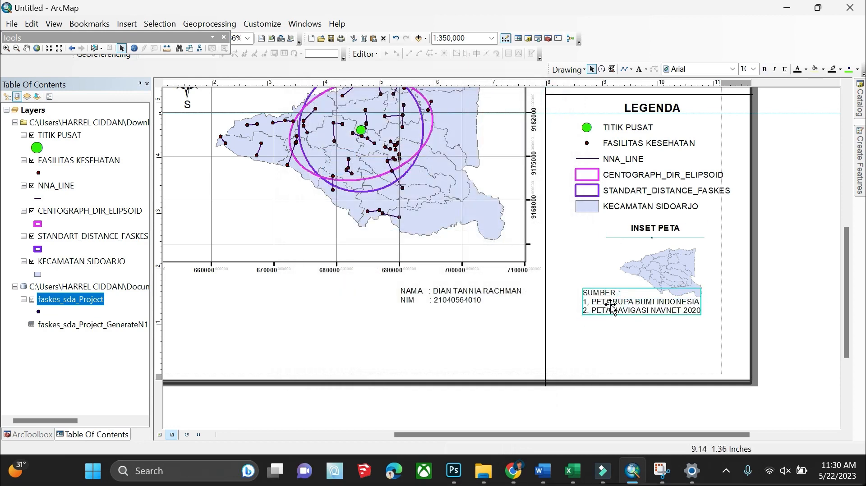
{"action": "left_click_drag", "start_coordinate": [612, 306], "coordinate": [595, 320]}
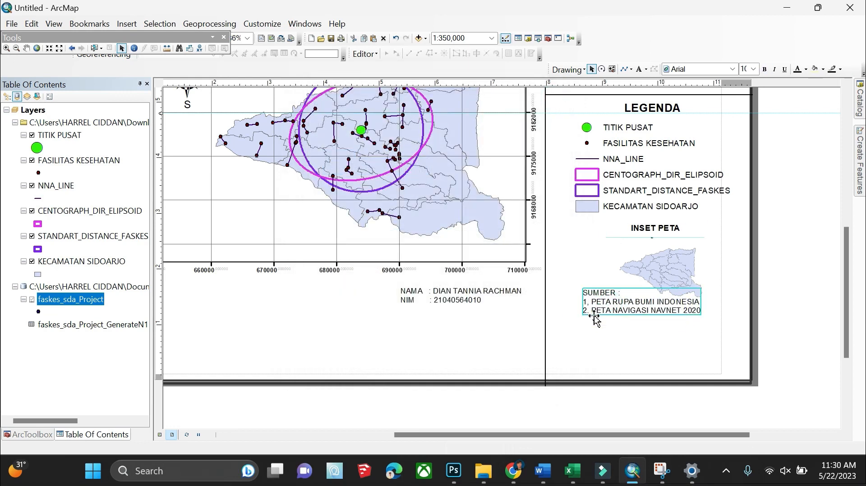
{"action": "left_click", "coordinate": [835, 327]}
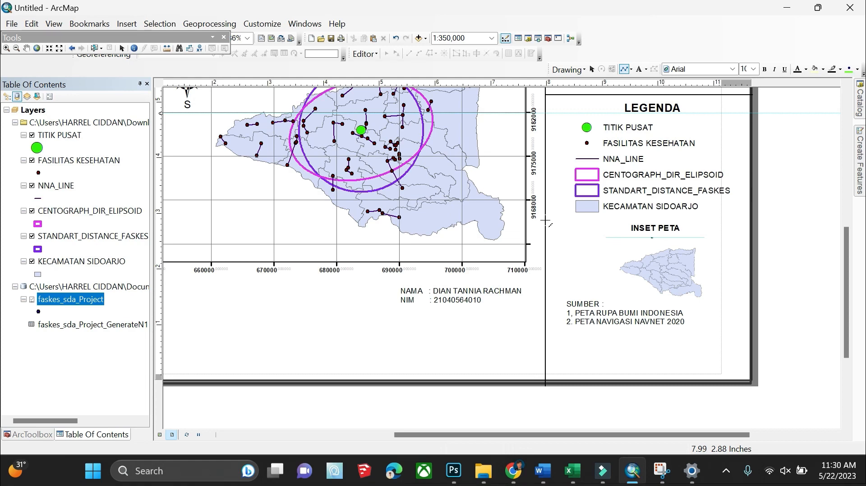
Draw a horizontal divider line between the legend and the inset map
{"action": "left_click", "coordinate": [545, 220]}
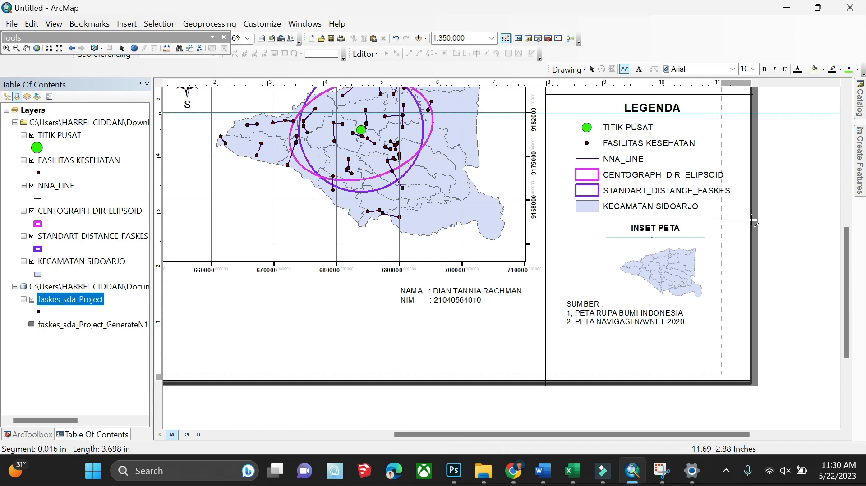
{"action": "scroll", "coordinate": [740, 225], "scroll_direction": "up", "scroll_amount": 1}
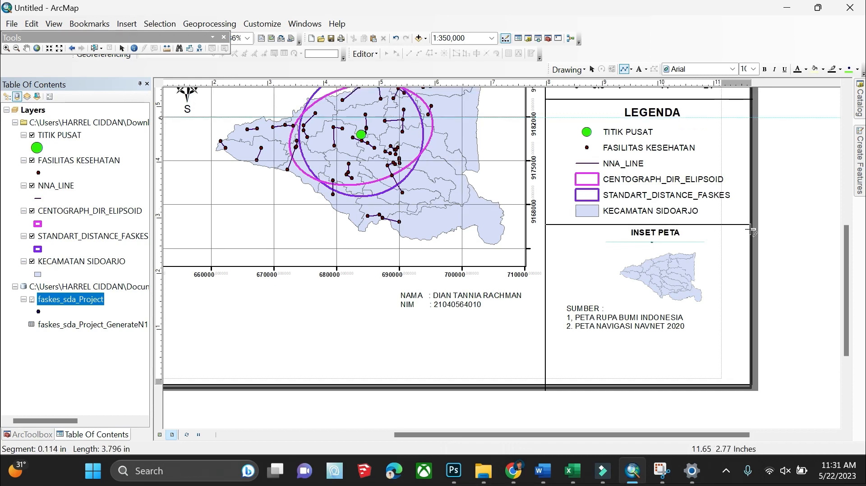
{"action": "double_click", "coordinate": [774, 221]}
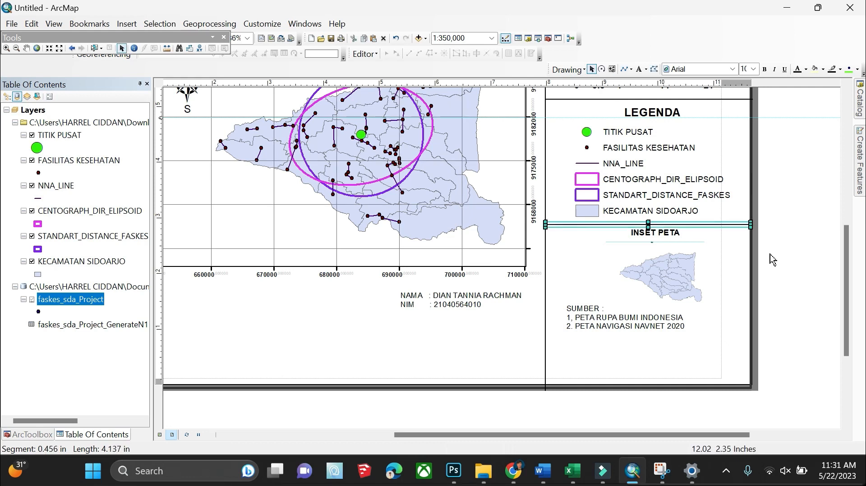
Move the NAMA/NIM block into the right panel below the SUMBER text
{"action": "left_click", "coordinate": [668, 274]}
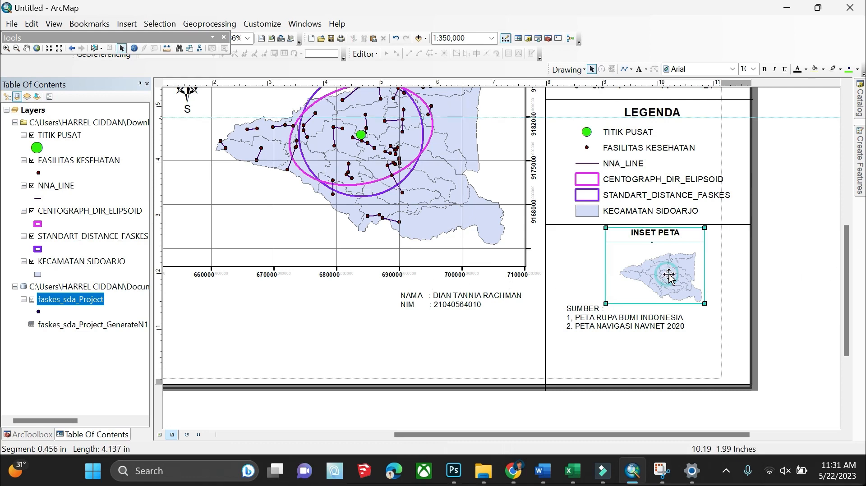
{"action": "left_click", "coordinate": [820, 308]}
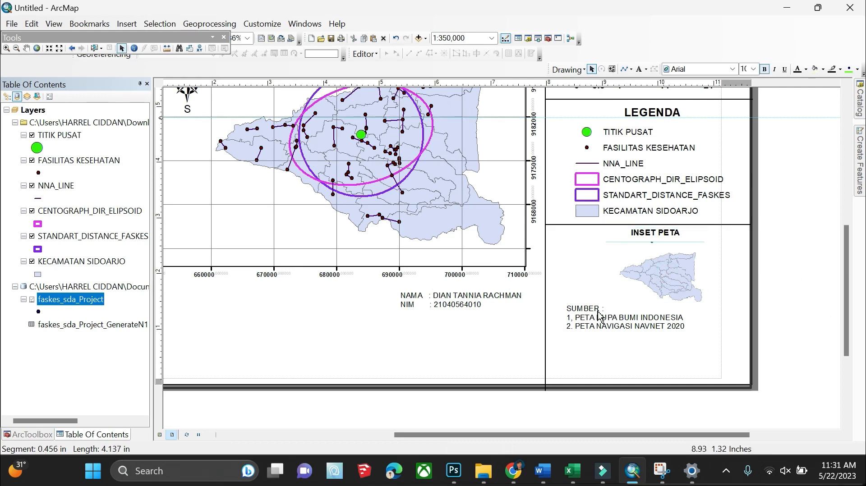
{"action": "left_click", "coordinate": [450, 305]}
{"action": "left_click_drag", "start_coordinate": [450, 304], "coordinate": [618, 366]}
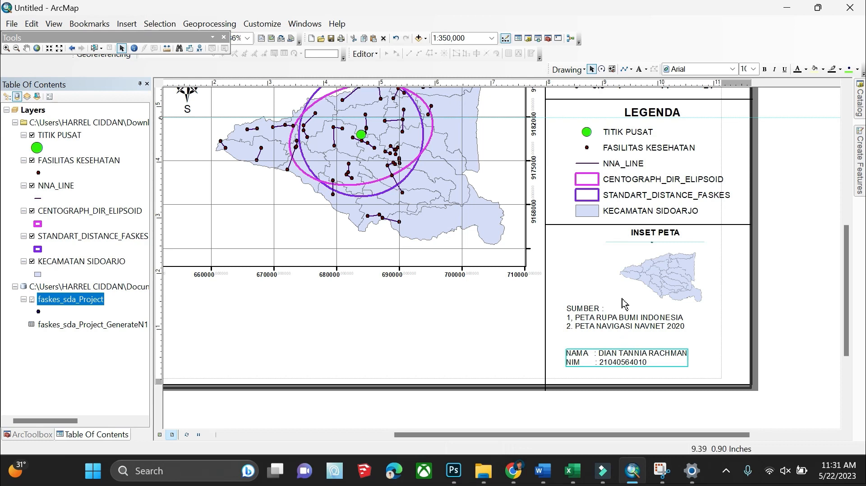
{"action": "left_click", "coordinate": [649, 273]}
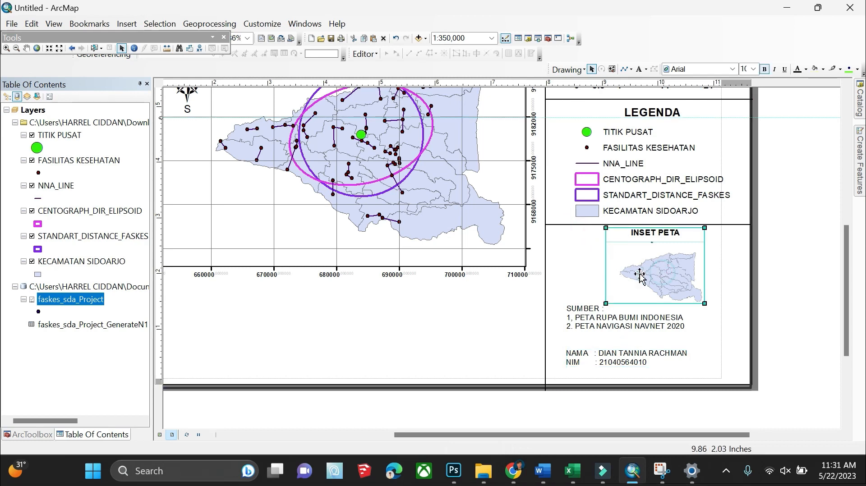
{"action": "left_click", "coordinate": [604, 324]}
{"action": "mouse_move", "coordinate": [604, 324]}
{"action": "left_mouse_down"}
{"action": "mouse_move", "coordinate": [604, 341]}
{"action": "mouse_move", "coordinate": [609, 323]}
{"action": "left_mouse_up"}
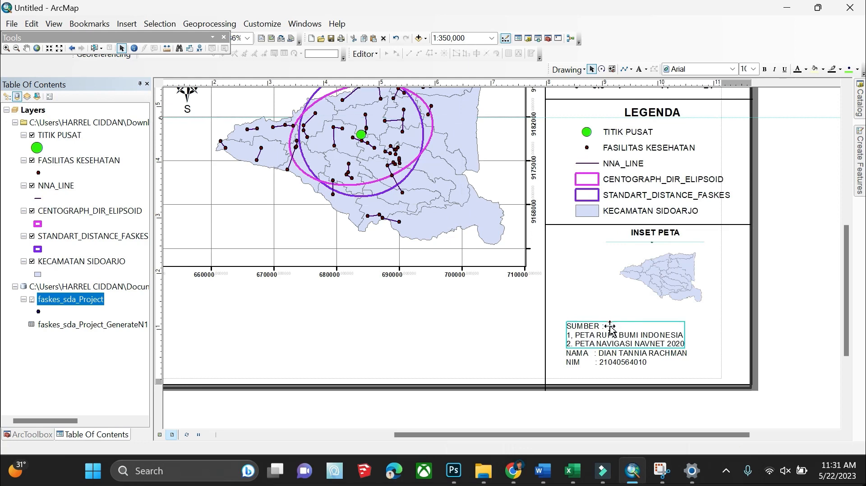
Enlarge the inset map toward the lower left and lower the NAMA/NIM block slightly
{"action": "left_click", "coordinate": [644, 272]}
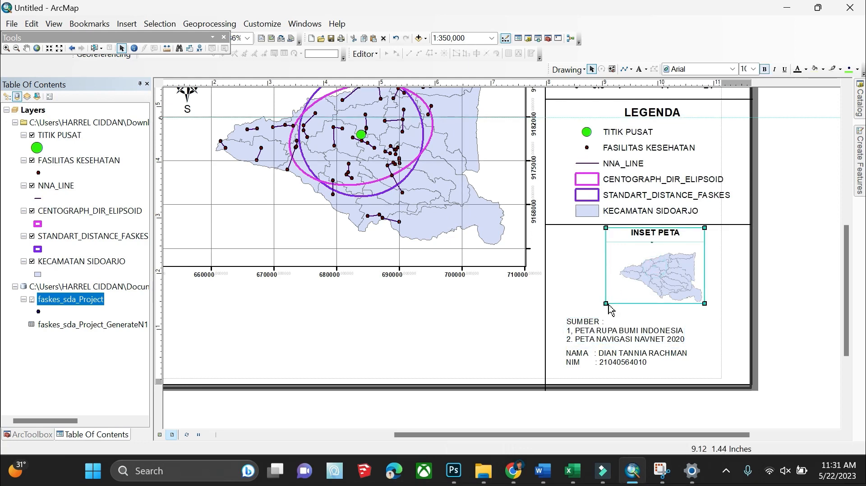
{"action": "left_click_drag", "start_coordinate": [606, 305], "coordinate": [597, 325]}
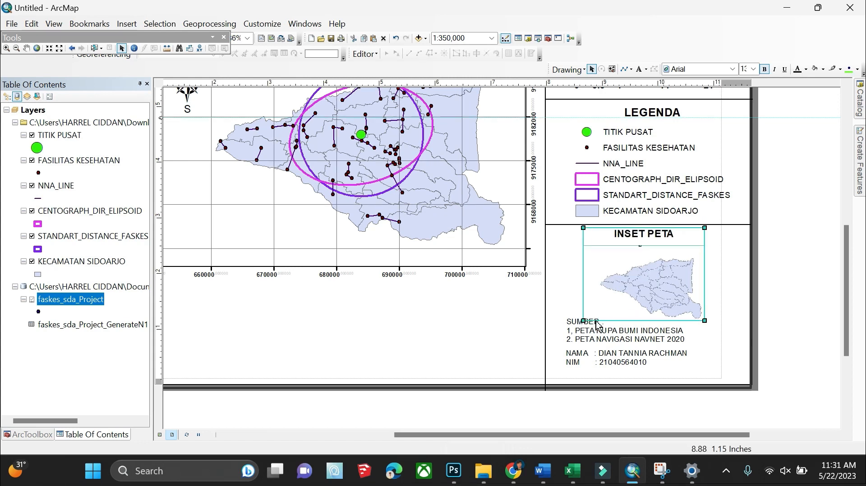
{"action": "left_click", "coordinate": [773, 295]}
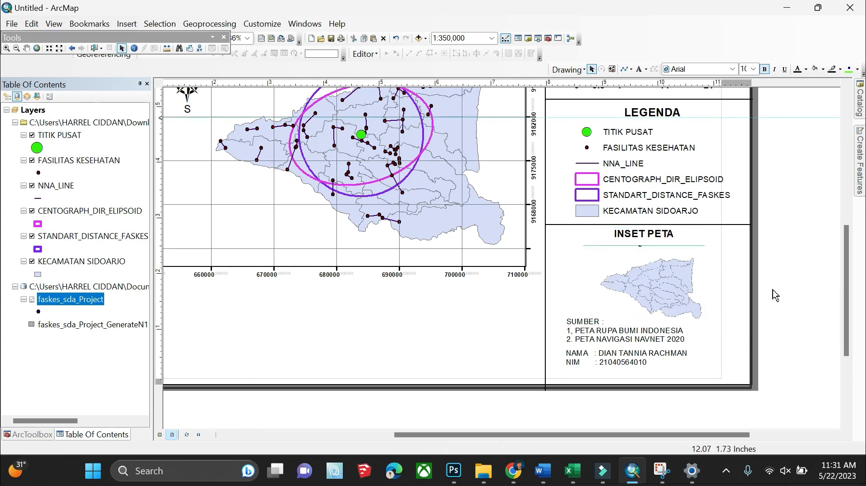
{"action": "left_click", "coordinate": [588, 364]}
{"action": "left_click_drag", "start_coordinate": [606, 357], "coordinate": [605, 364]}
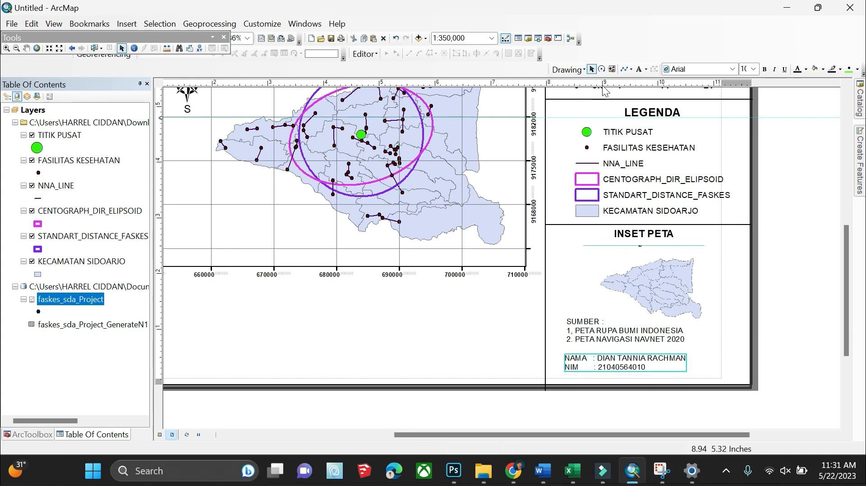
Move a divider line down to sit between the source list and the NAMA/NIM block
{"action": "left_click", "coordinate": [560, 227]}
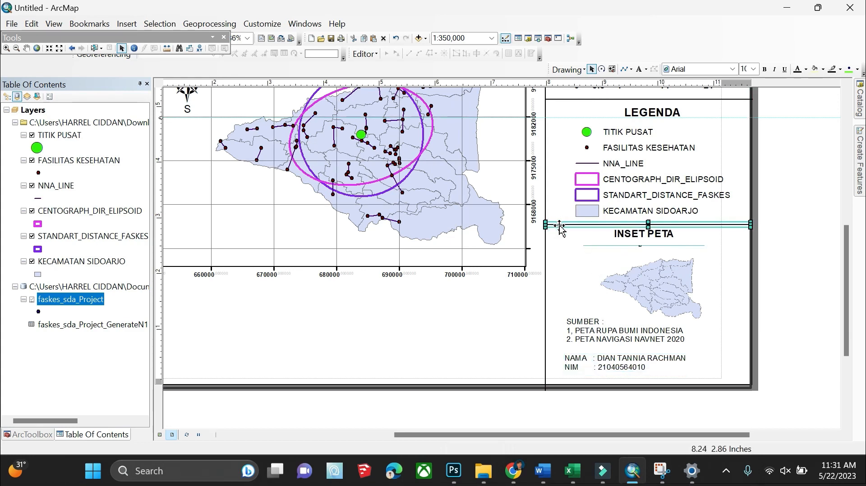
{"action": "left_click_drag", "start_coordinate": [561, 231], "coordinate": [566, 352]}
{"action": "left_click", "coordinate": [592, 255]}
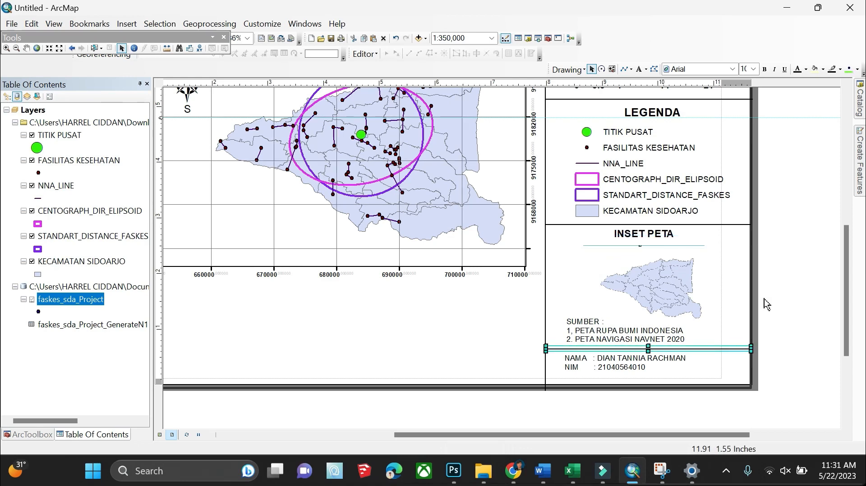
{"action": "left_click", "coordinate": [823, 311]}
{"action": "left_click_drag", "start_coordinate": [845, 314], "coordinate": [834, 279]}
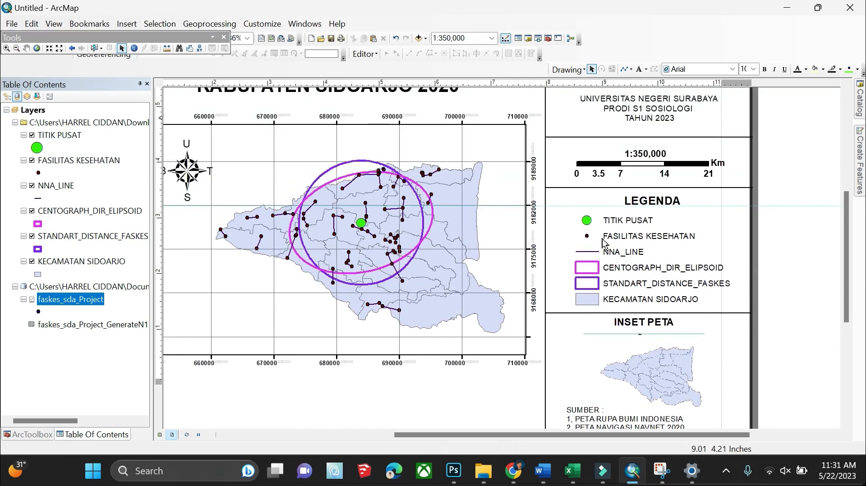
Draw a horizontal line under the PETA PERSEBARAN PUSKESMAS title, from the left page border to the side panel
{"action": "scroll", "coordinate": [602, 240], "scroll_direction": "down", "scroll_amount": 2}
{"action": "scroll", "coordinate": [604, 246], "scroll_direction": "up", "scroll_amount": 3}
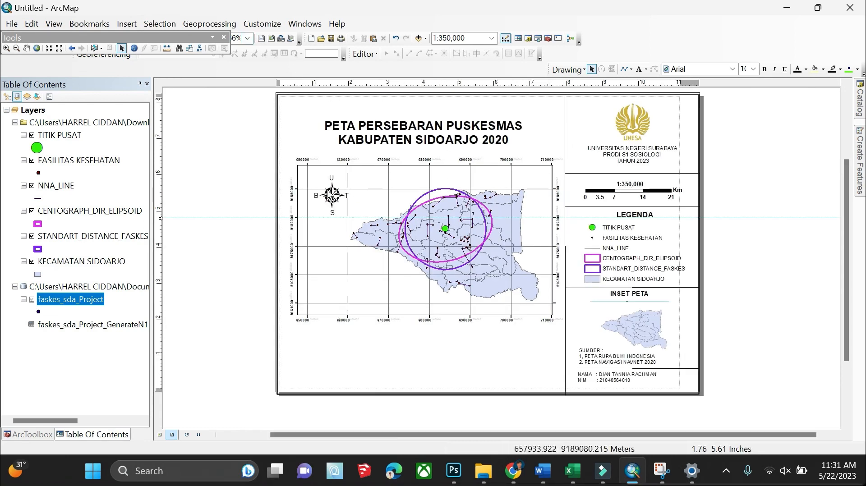
{"action": "left_click", "coordinate": [590, 173]}
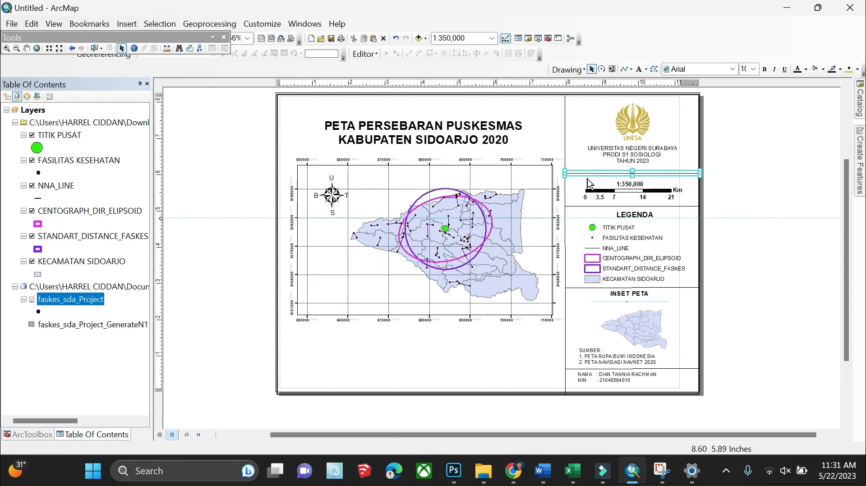
{"action": "left_click", "coordinate": [623, 71]}
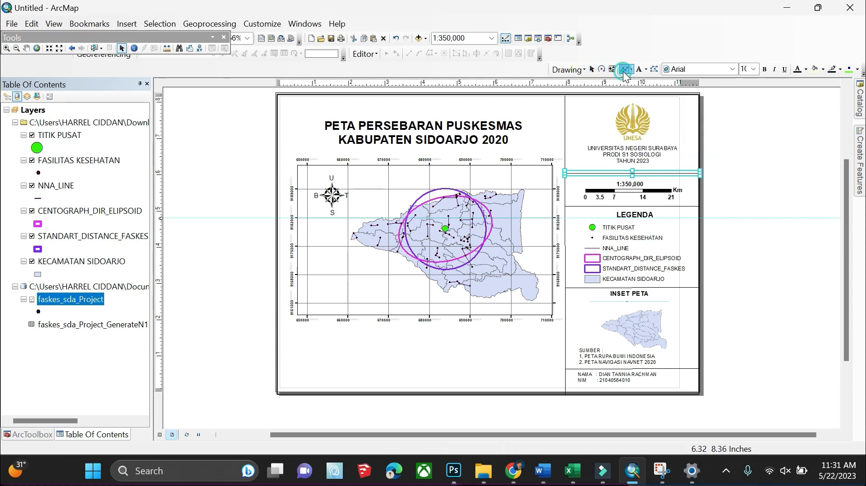
{"action": "left_click", "coordinate": [276, 149]}
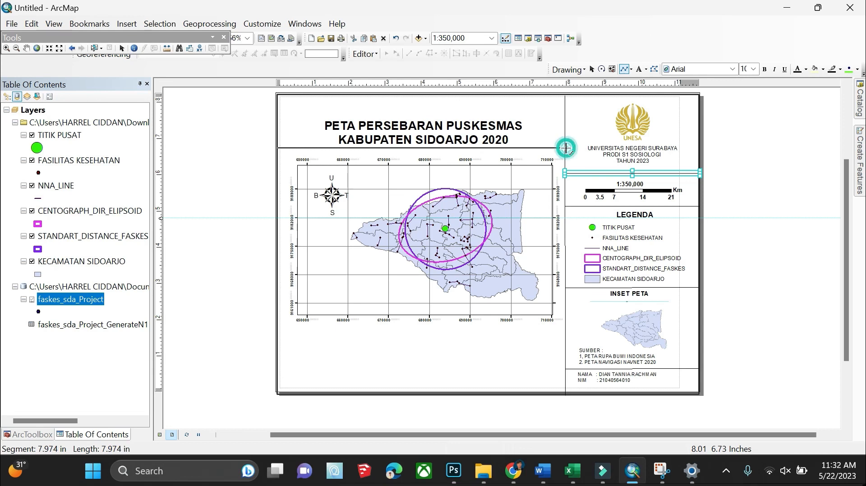
{"action": "left_click", "coordinate": [566, 147]}
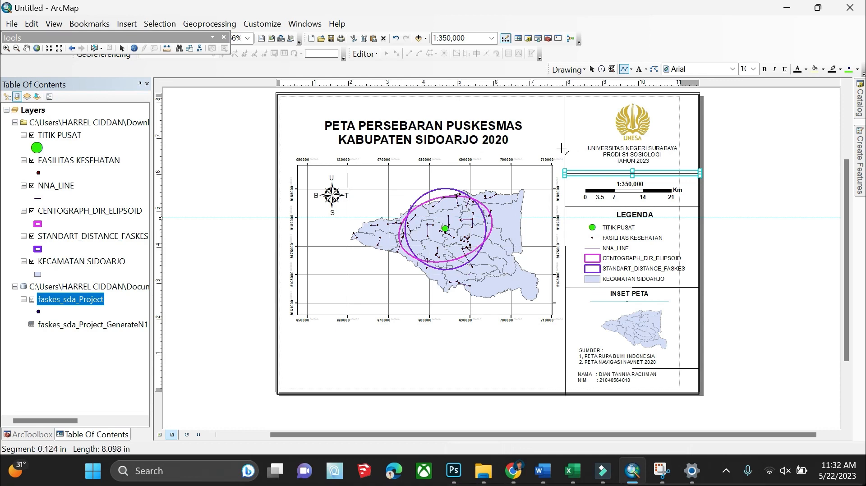
{"action": "double_click", "coordinate": [564, 149]}
{"action": "left_click", "coordinate": [767, 223]}
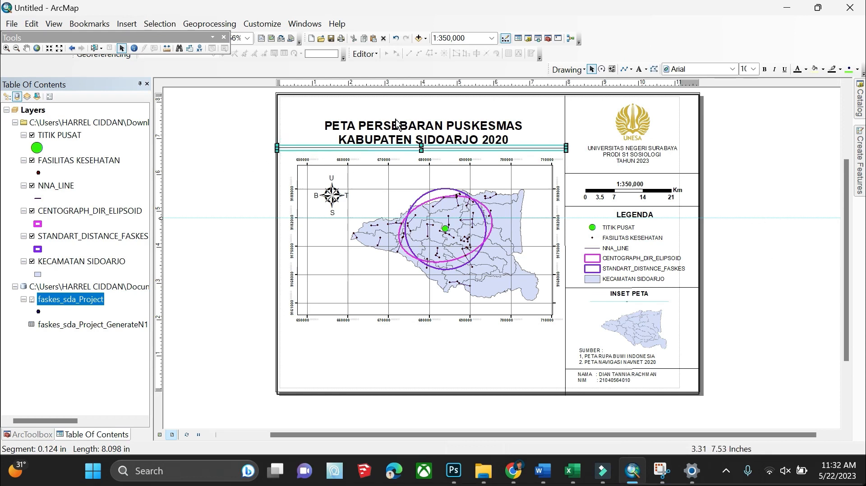
Increase the width of the existing title underline through its Properties
{"action": "right_click", "coordinate": [350, 149]}
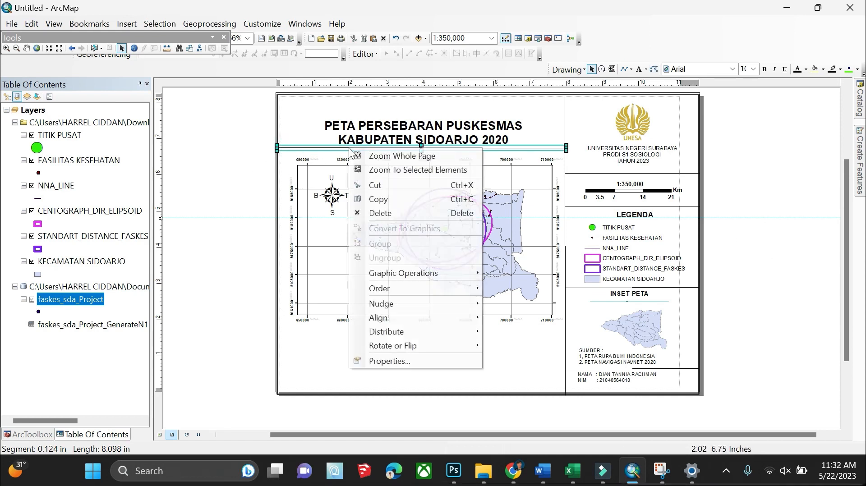
{"action": "left_click", "coordinate": [392, 361]}
{"action": "left_click", "coordinate": [393, 206]}
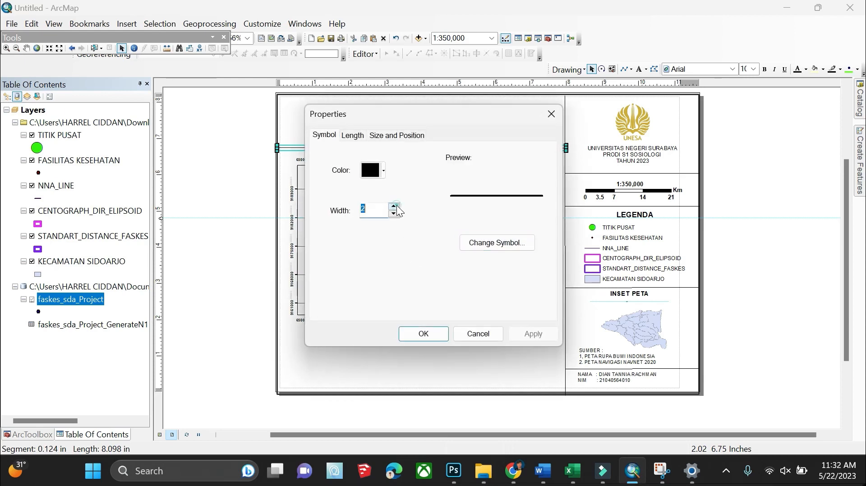
{"action": "left_click", "coordinate": [393, 206]}
{"action": "left_click", "coordinate": [424, 334]}
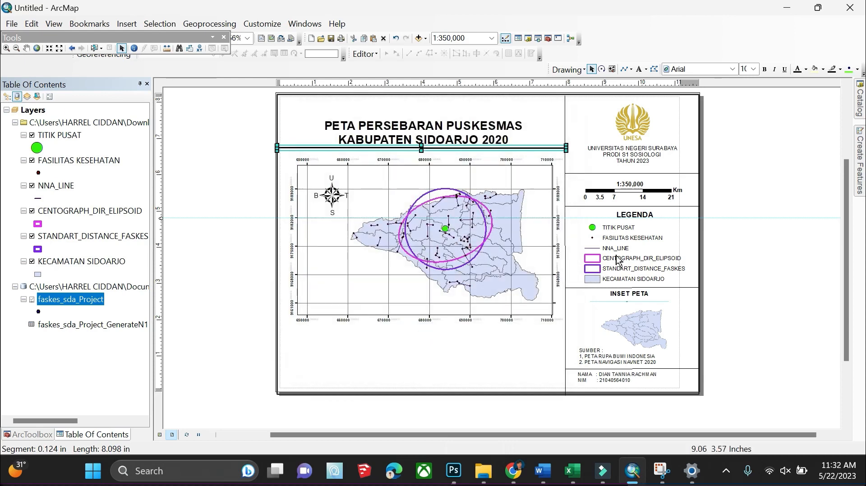
{"action": "left_click", "coordinate": [766, 212]}
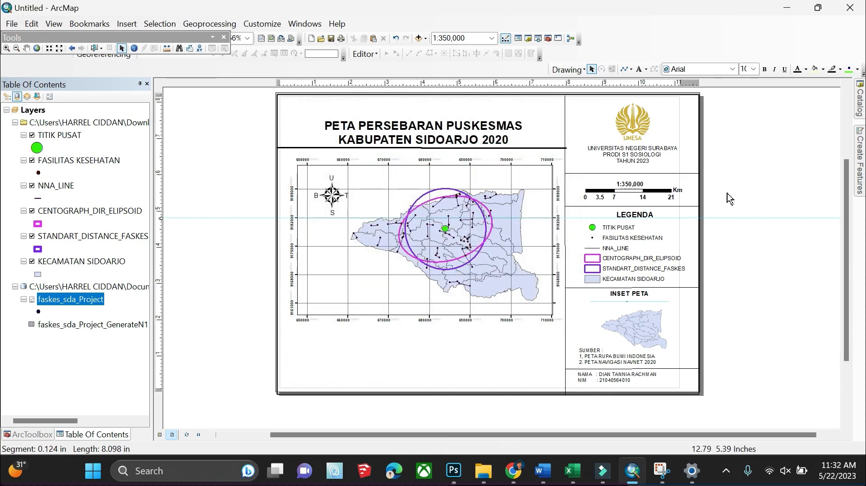
Delete the old title underline, draw a trial replacement line, then discard it
{"action": "left_click", "coordinate": [460, 148]}
{"action": "key", "text": "Delete"}
{"action": "scroll", "coordinate": [429, 143], "scroll_direction": "down", "scroll_amount": 3}
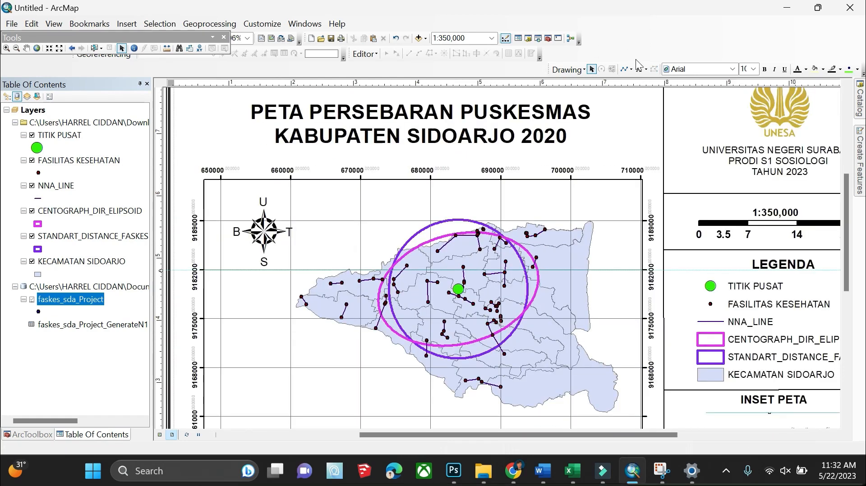
{"action": "left_click", "coordinate": [624, 69]}
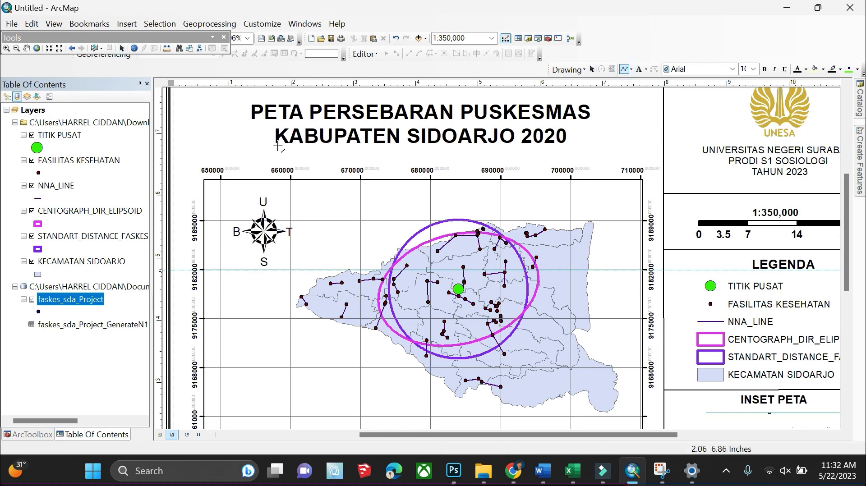
{"action": "left_click", "coordinate": [170, 156]}
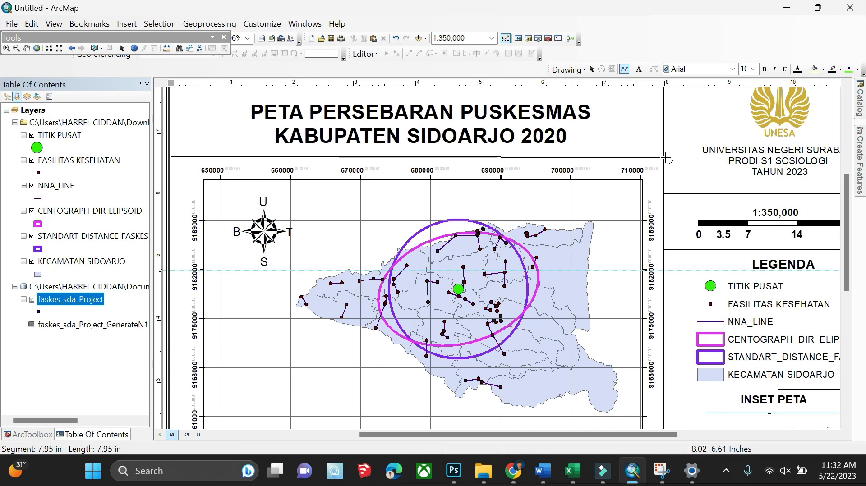
{"action": "left_click", "coordinate": [665, 158]}
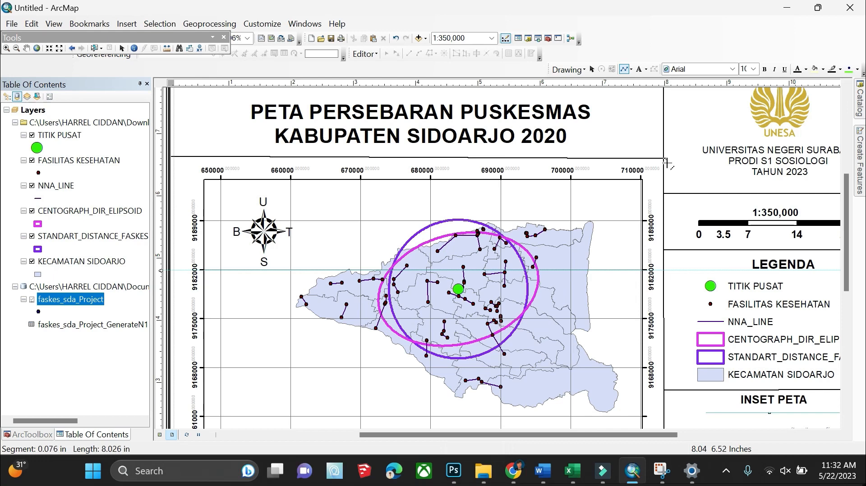
{"action": "double_click", "coordinate": [666, 163]}
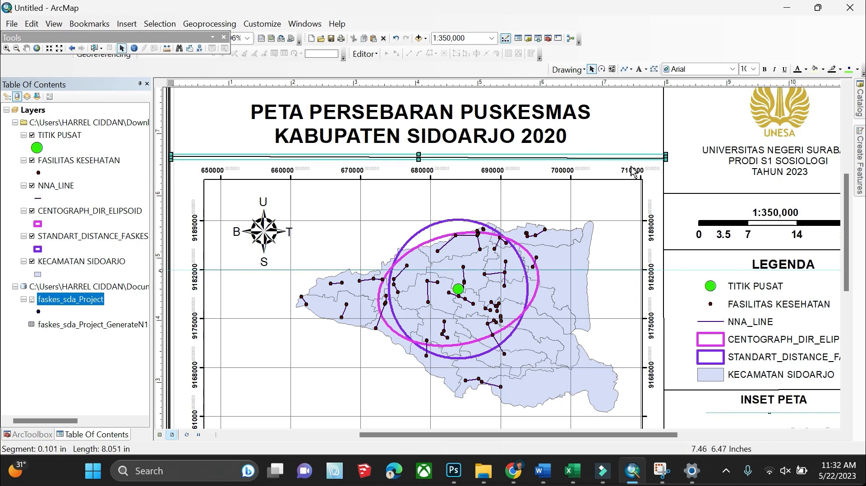
{"action": "key", "text": "Delete"}
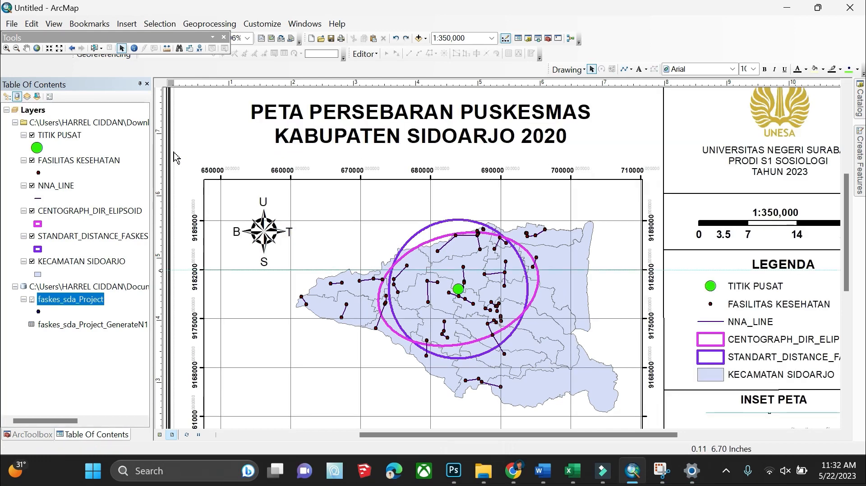
Draw a new horizontal line under the title from the left page edge to the side panel
{"action": "left_click", "coordinate": [624, 69]}
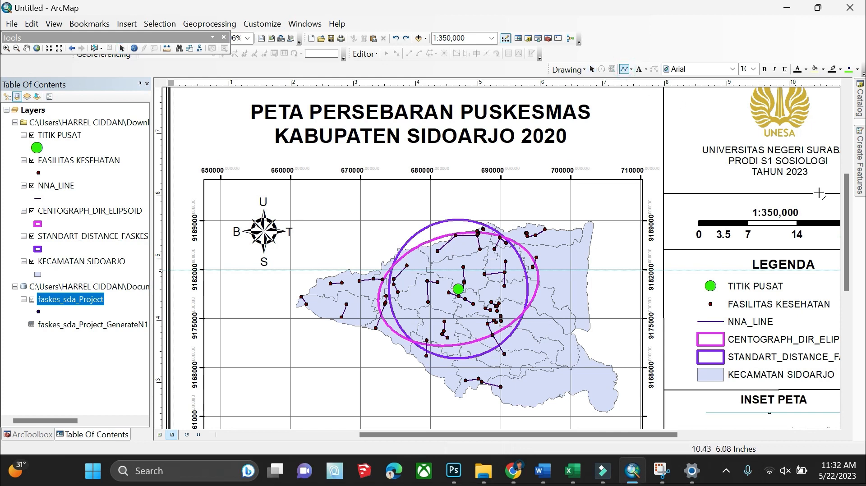
{"action": "left_click", "coordinate": [169, 154]}
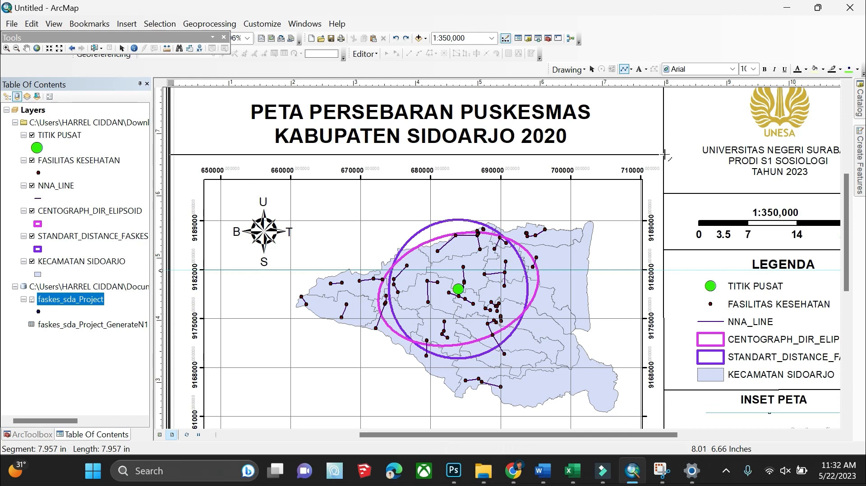
{"action": "left_click", "coordinate": [664, 154]}
{"action": "double_click", "coordinate": [665, 154]}
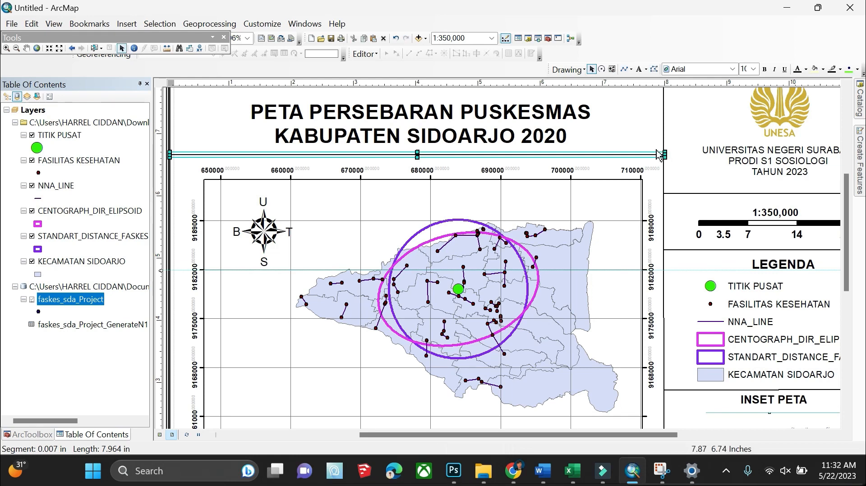
Set the new title line's width to 3
{"action": "right_click", "coordinate": [659, 155]}
{"action": "left_click", "coordinate": [696, 362]}
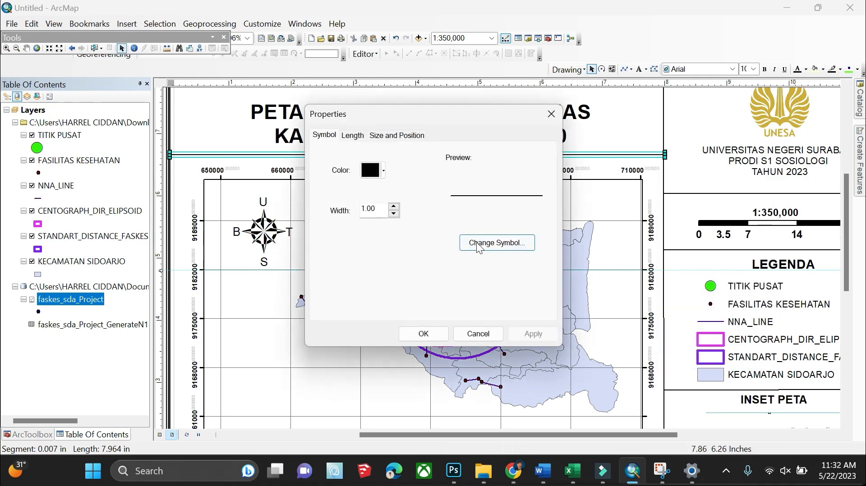
{"action": "left_click", "coordinate": [394, 206]}
{"action": "left_click", "coordinate": [426, 334]}
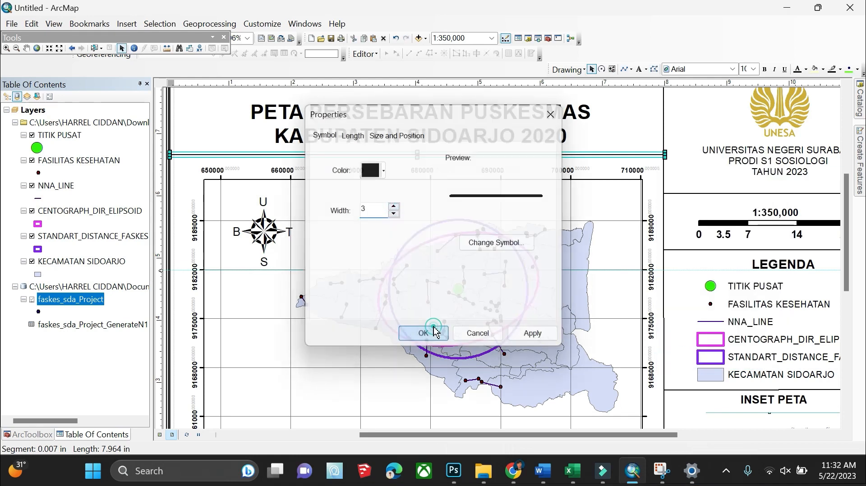
{"action": "left_click", "coordinate": [729, 172]}
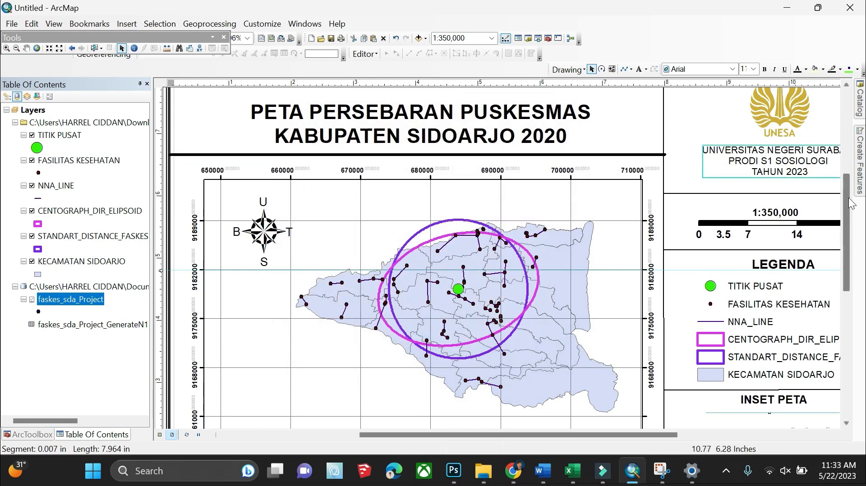
Set the vertical map/legend divider line's width to 3
{"action": "left_click", "coordinate": [664, 128]}
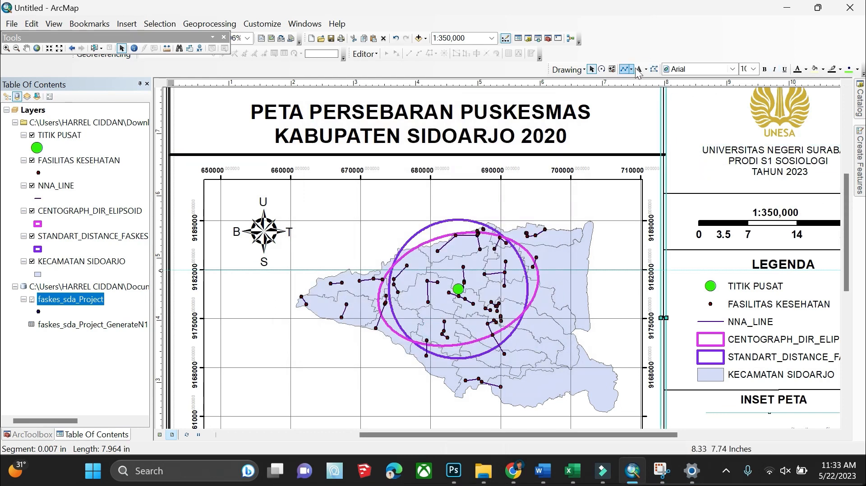
{"action": "right_click", "coordinate": [664, 132]}
{"action": "left_click", "coordinate": [682, 346]}
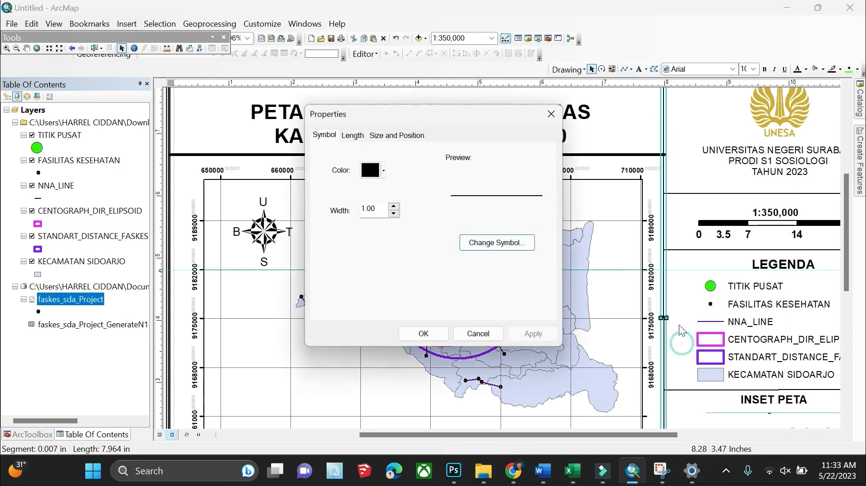
{"action": "left_click", "coordinate": [393, 205]}
{"action": "left_click", "coordinate": [394, 205]}
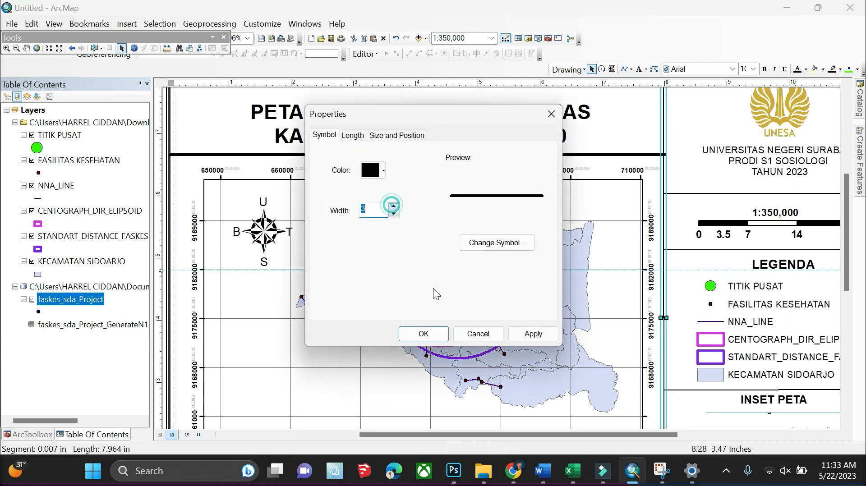
{"action": "left_click", "coordinate": [424, 334]}
{"action": "scroll", "coordinate": [733, 221], "scroll_direction": "up", "scroll_amount": 3}
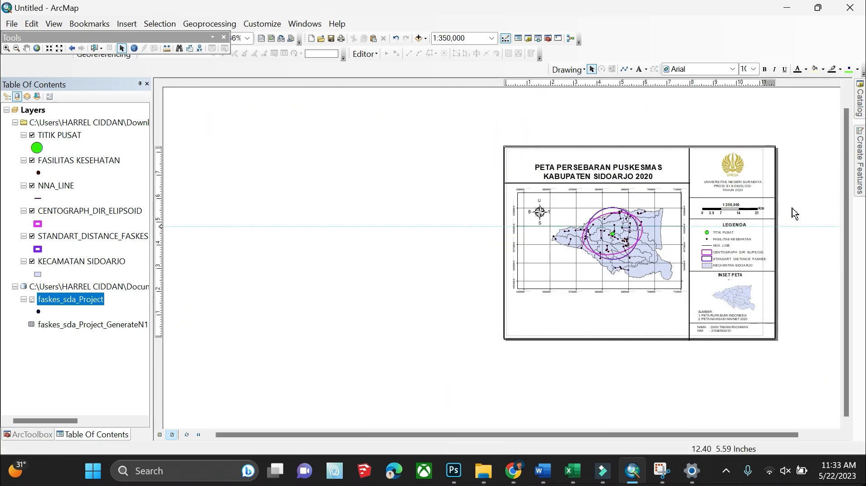
Nudge the map data frame, the title line and the page frame slightly down into alignment
{"action": "left_click", "coordinate": [595, 258]}
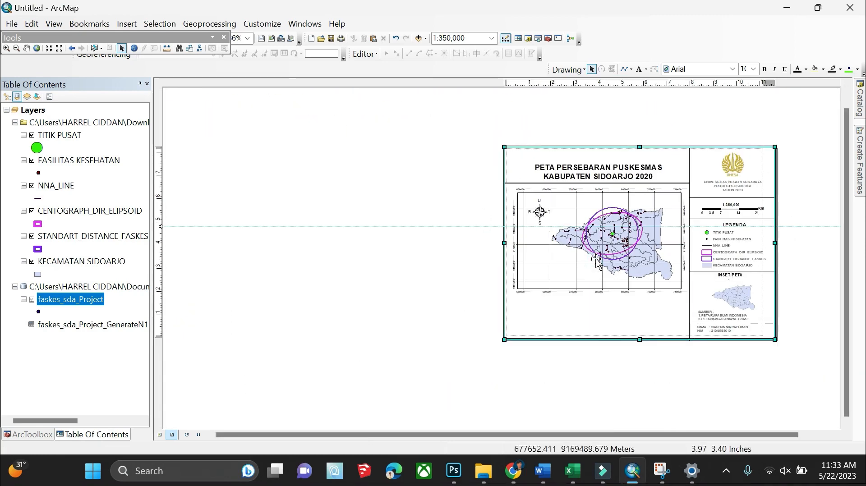
{"action": "left_click", "coordinate": [596, 258]}
{"action": "mouse_move", "coordinate": [603, 251]}
{"action": "left_mouse_down"}
{"action": "mouse_move", "coordinate": [600, 264]}
{"action": "mouse_move", "coordinate": [600, 252]}
{"action": "left_mouse_up"}
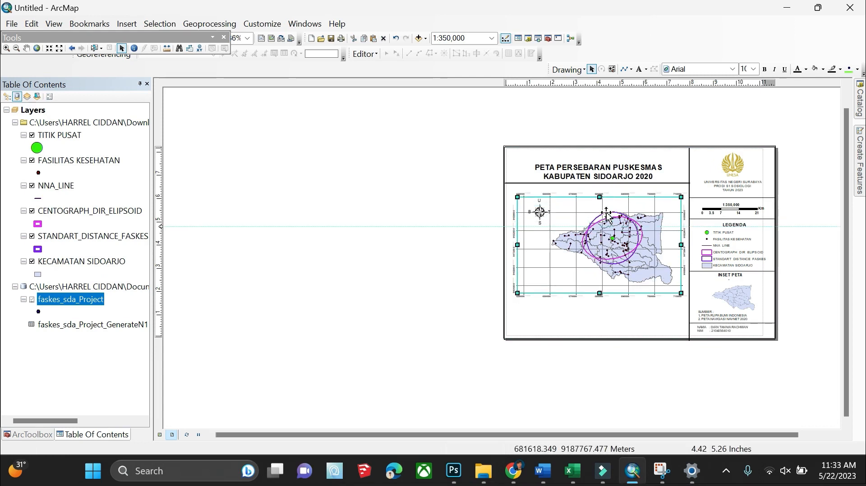
{"action": "left_click", "coordinate": [593, 183]}
{"action": "left_click_drag", "start_coordinate": [593, 183], "coordinate": [595, 187]}
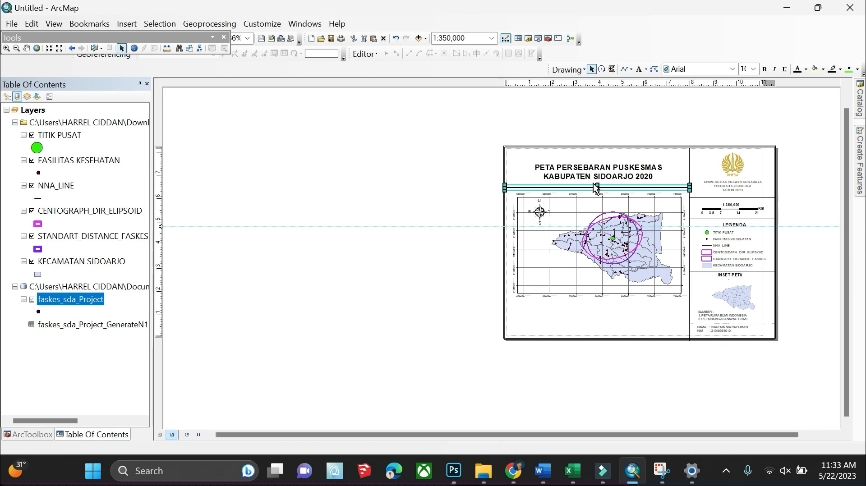
{"action": "left_click", "coordinate": [622, 249]}
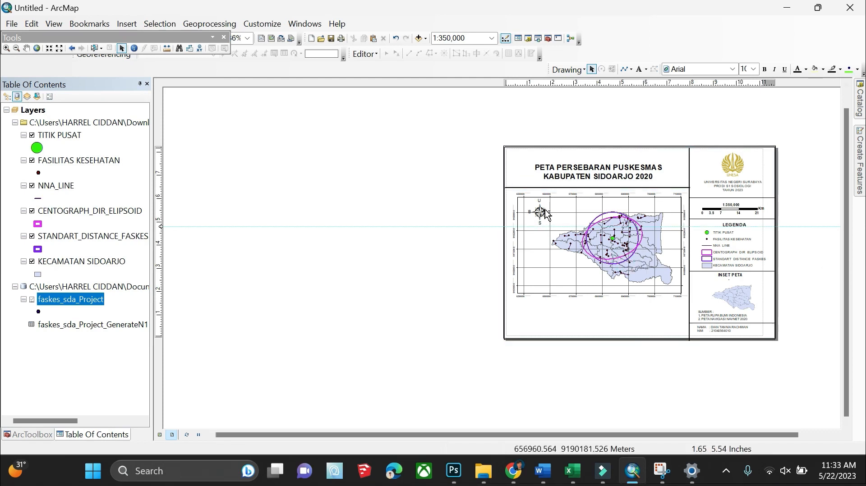
{"action": "left_click_drag", "start_coordinate": [597, 243], "coordinate": [601, 248]}
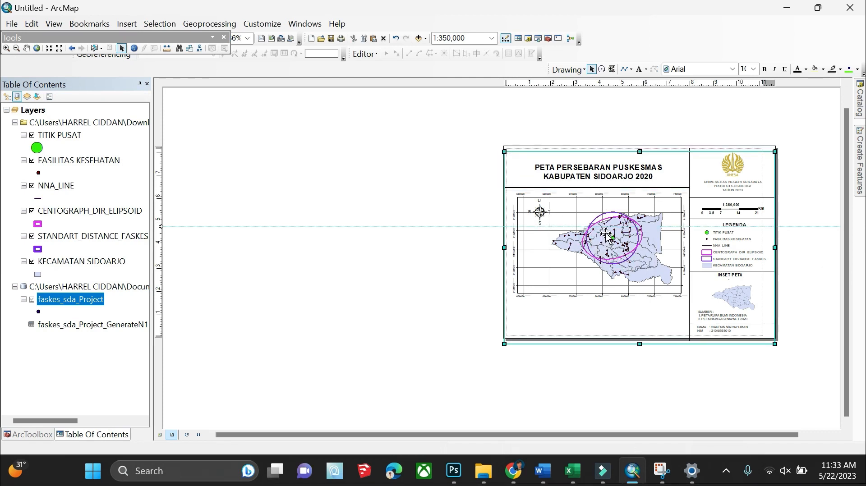
{"action": "left_click", "coordinate": [348, 230]}
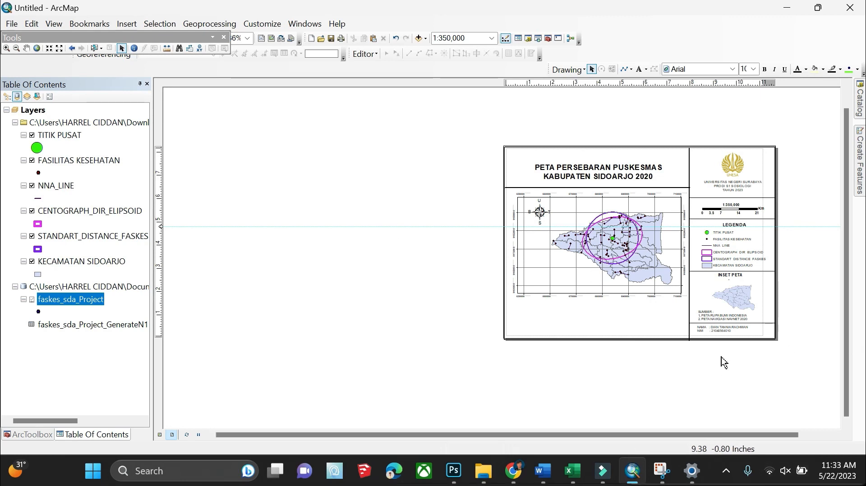
Zoom and pan around the layout to inspect the final arrangement
{"action": "scroll", "coordinate": [733, 347], "scroll_direction": "up", "scroll_amount": 3}
{"action": "scroll", "coordinate": [733, 347], "scroll_direction": "up", "scroll_amount": 2}
{"action": "scroll", "coordinate": [799, 303], "scroll_direction": "down", "scroll_amount": 3}
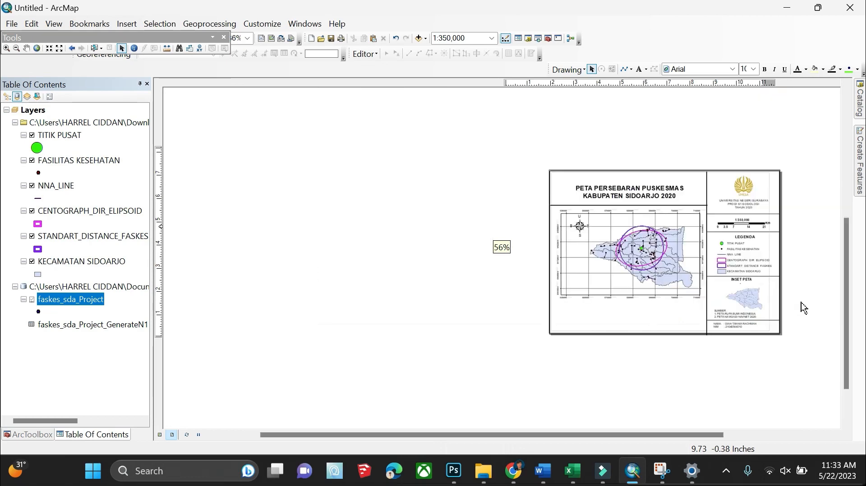
{"action": "scroll", "coordinate": [799, 303], "scroll_direction": "up", "scroll_amount": 2}
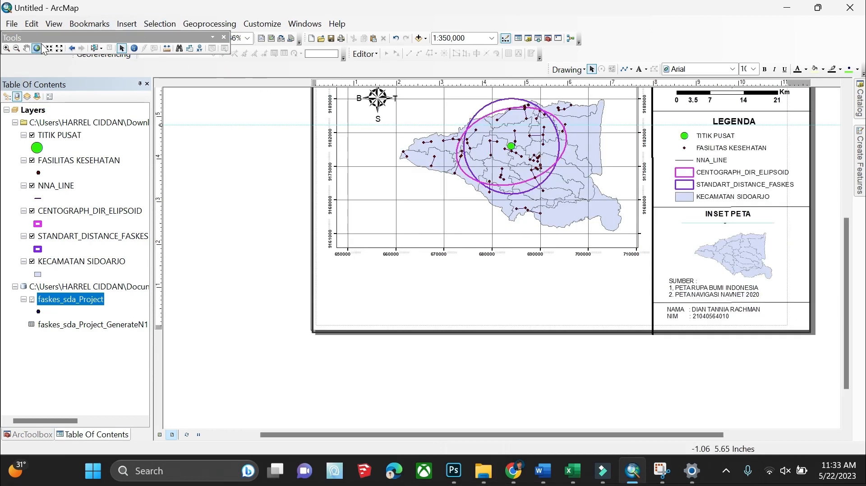
{"action": "left_click", "coordinate": [26, 49]}
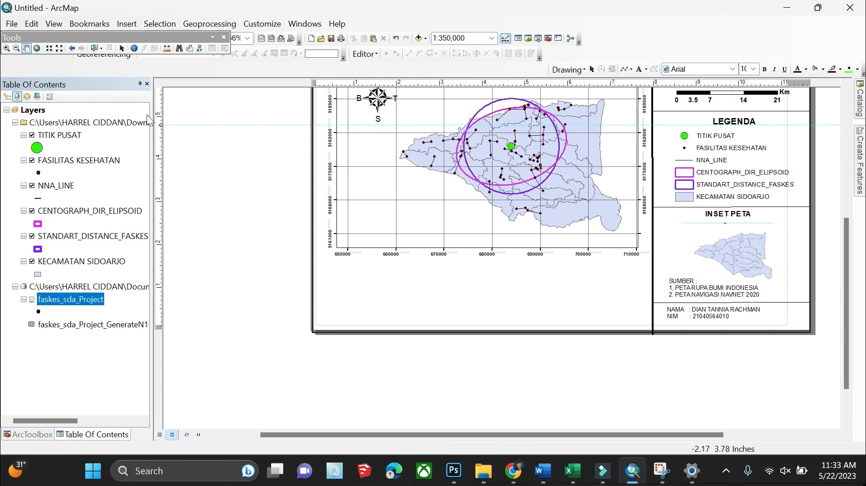
{"action": "left_click", "coordinate": [121, 49]}
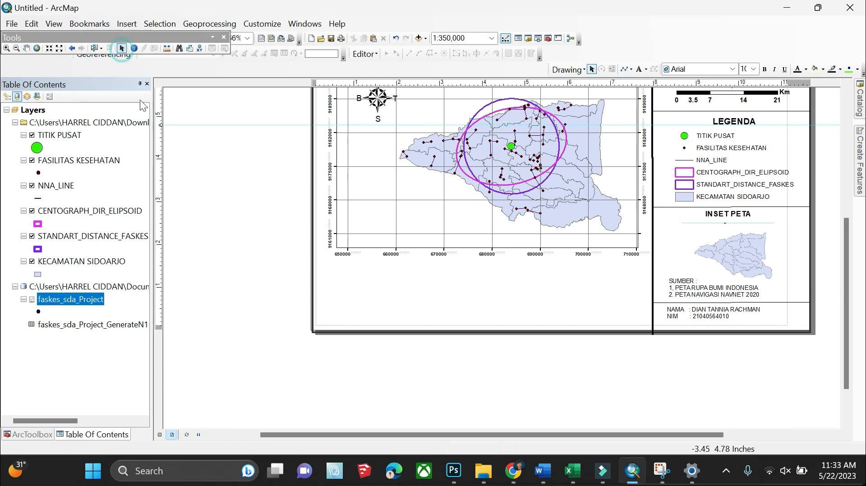
{"action": "scroll", "coordinate": [552, 329], "scroll_direction": "up", "scroll_amount": 1}
{"action": "scroll", "coordinate": [832, 271], "scroll_direction": "up", "scroll_amount": 1}
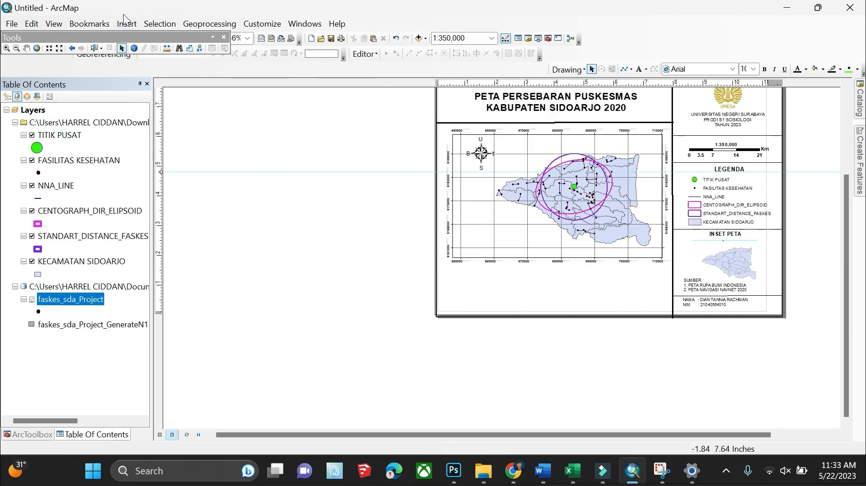
Export the layout as a JPEG image into Documents under a new file name
{"action": "left_click", "coordinate": [18, 24]}
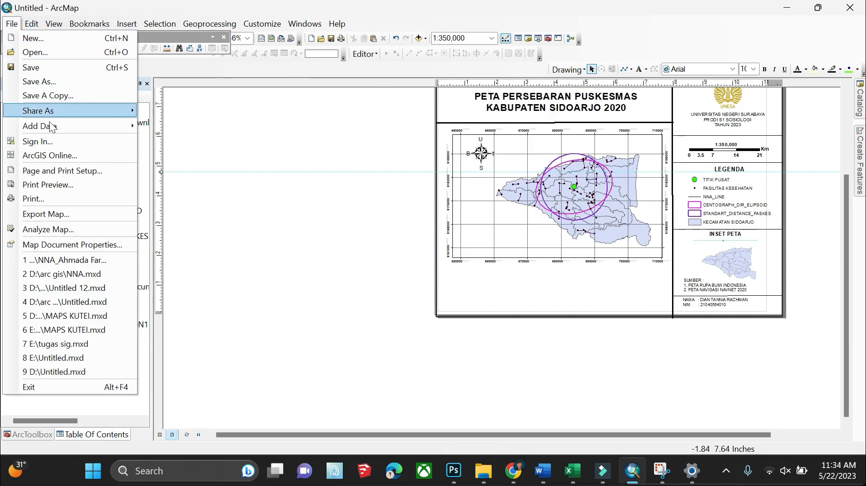
{"action": "left_click", "coordinate": [45, 210]}
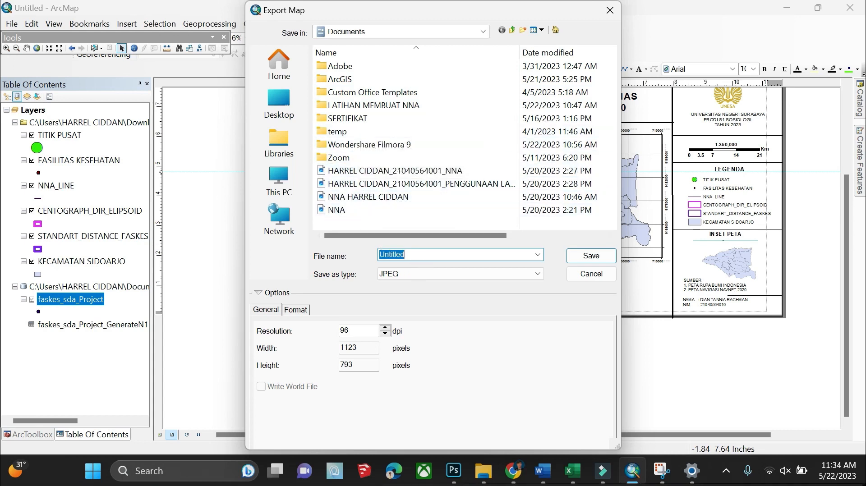
{"action": "left_click", "coordinate": [432, 256]}
{"action": "key", "text": "BackSpace"}
{"action": "key", "text": "BackSpace"}
{"action": "key", "text": "BackSpace"}
{"action": "key", "text": "BackSpace"}
{"action": "key", "text": "BackSpace"}
{"action": "key", "text": "BackSpace"}
{"action": "key", "text": "BackSpace"}
{"action": "key", "text": "BackSpace"}
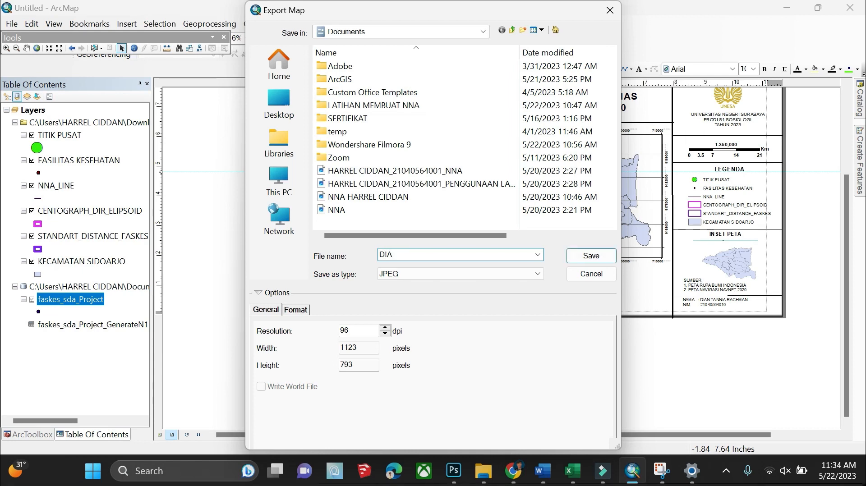
{"action": "type", "text": "DIAN"}
{"action": "left_click", "coordinate": [589, 256]}
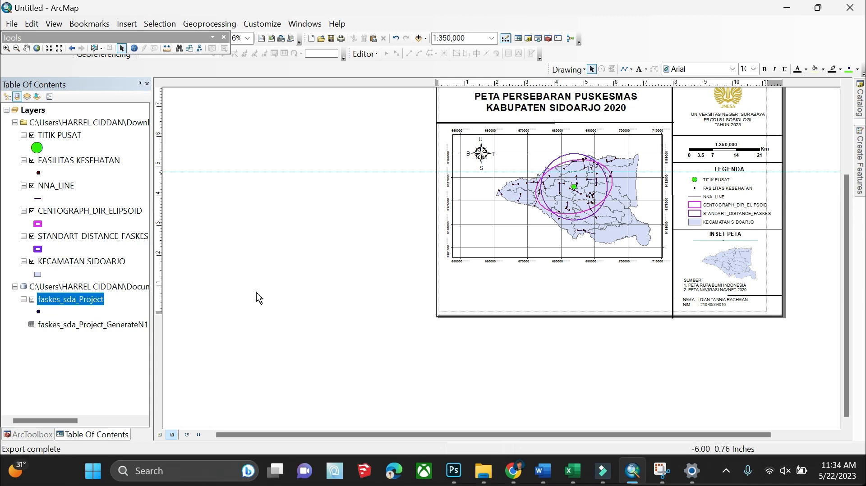
Reopen Export Map to check the file type list, then close it without saving
{"action": "left_click", "coordinate": [18, 24]}
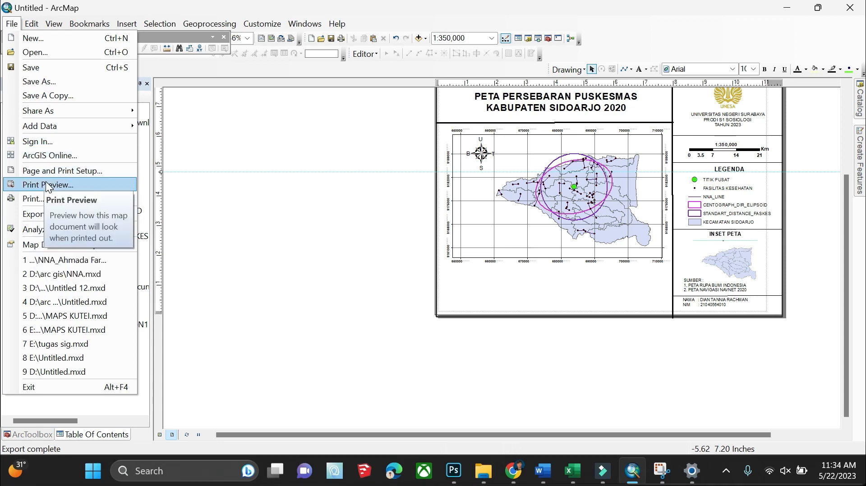
{"action": "left_click", "coordinate": [36, 213]}
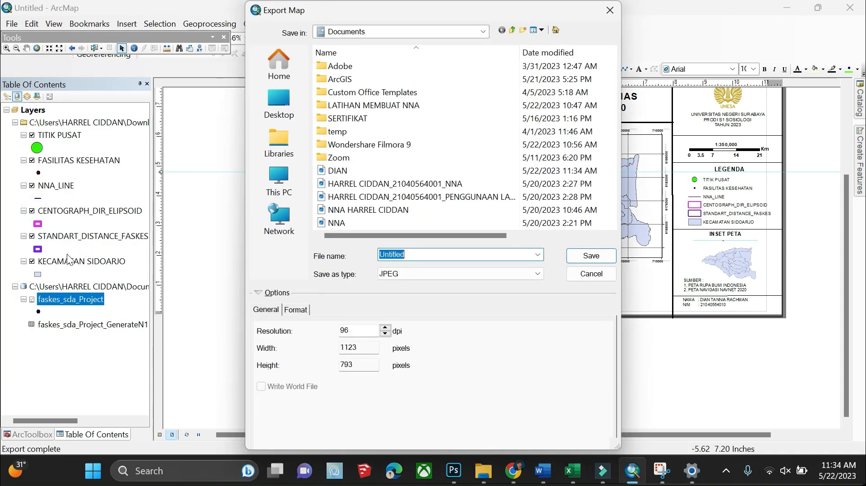
{"action": "left_click", "coordinate": [538, 275]}
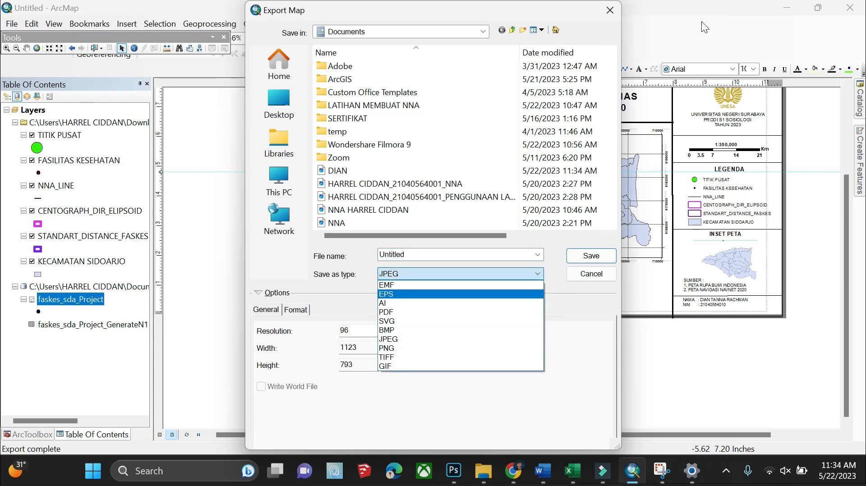
{"action": "left_click", "coordinate": [617, 10]}
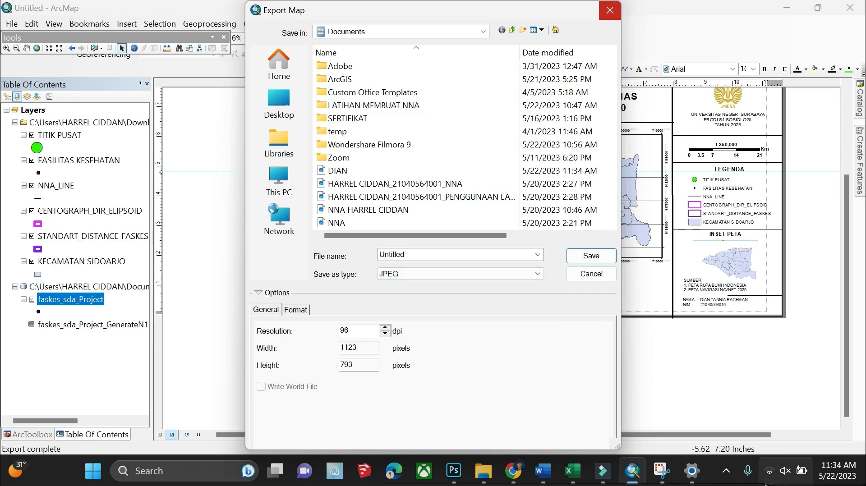
{"action": "left_click", "coordinate": [618, 6]}
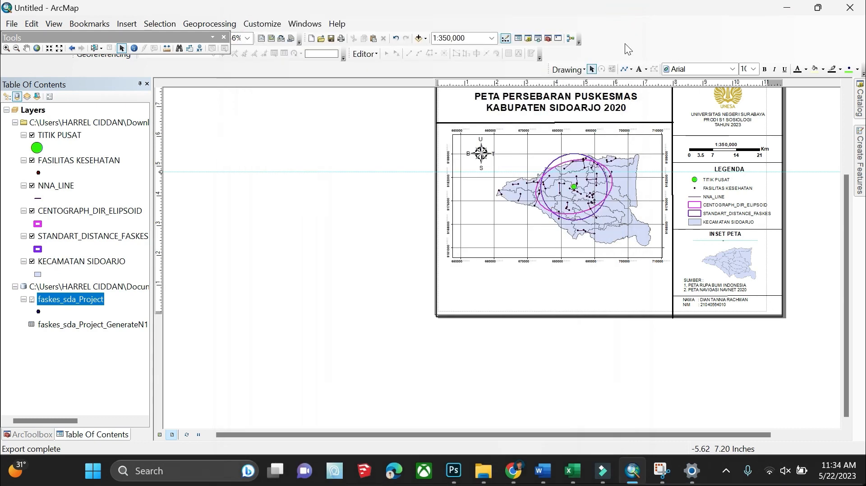